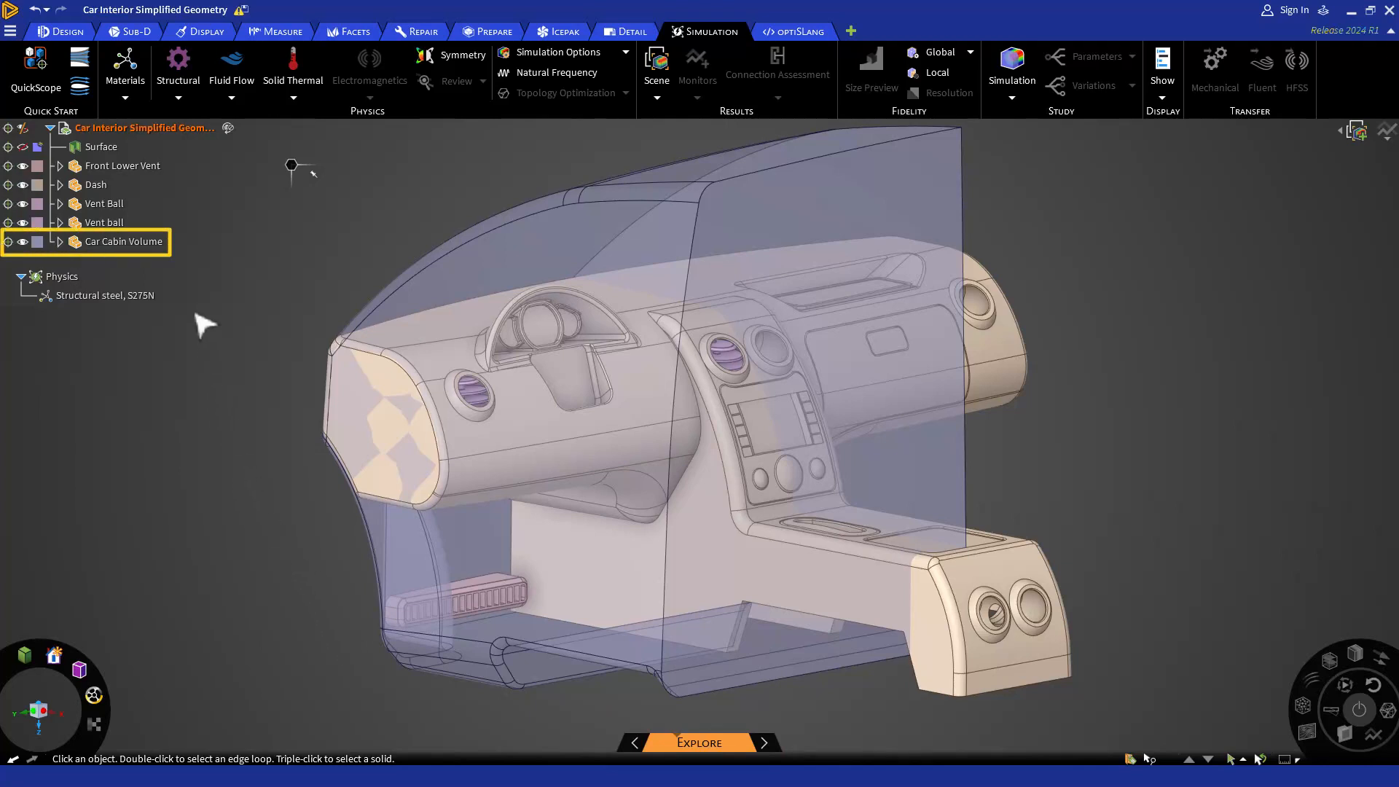
# Limit the simulation to the Volume body of the Car Cabin Volume component and hide all suppressed bodies.
pyautogui.click(61, 241)
pyautogui.click(59, 241)
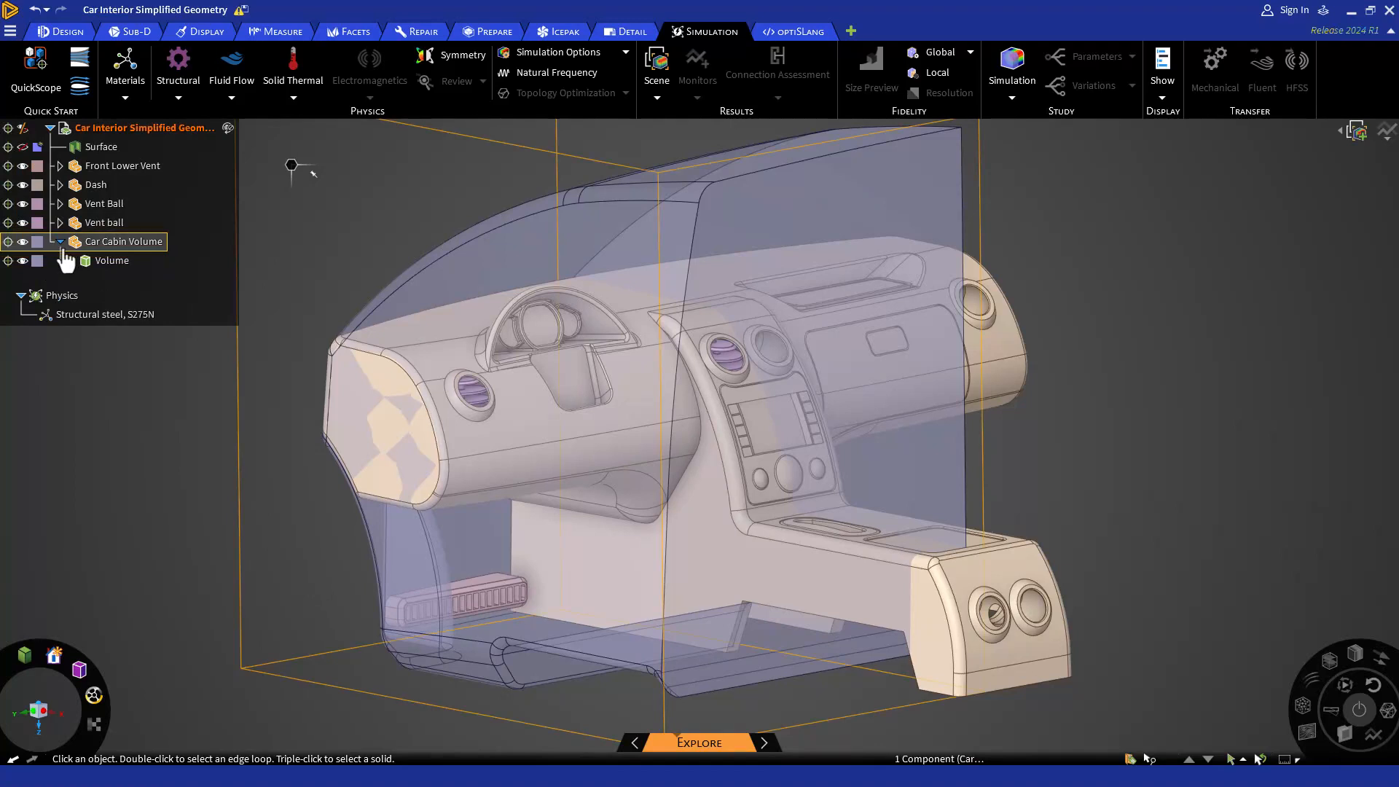
pyautogui.click(113, 261)
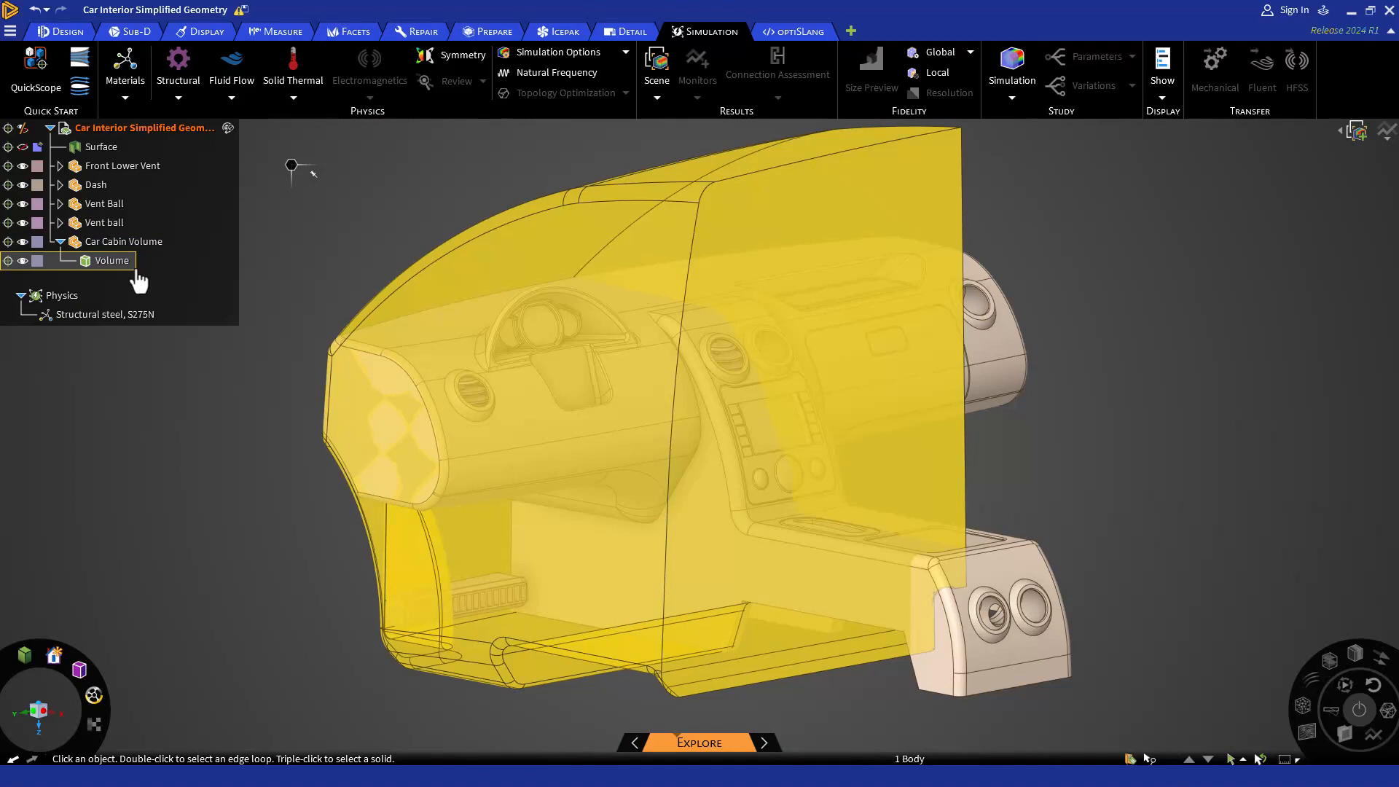
pyautogui.rightClick(139, 281)
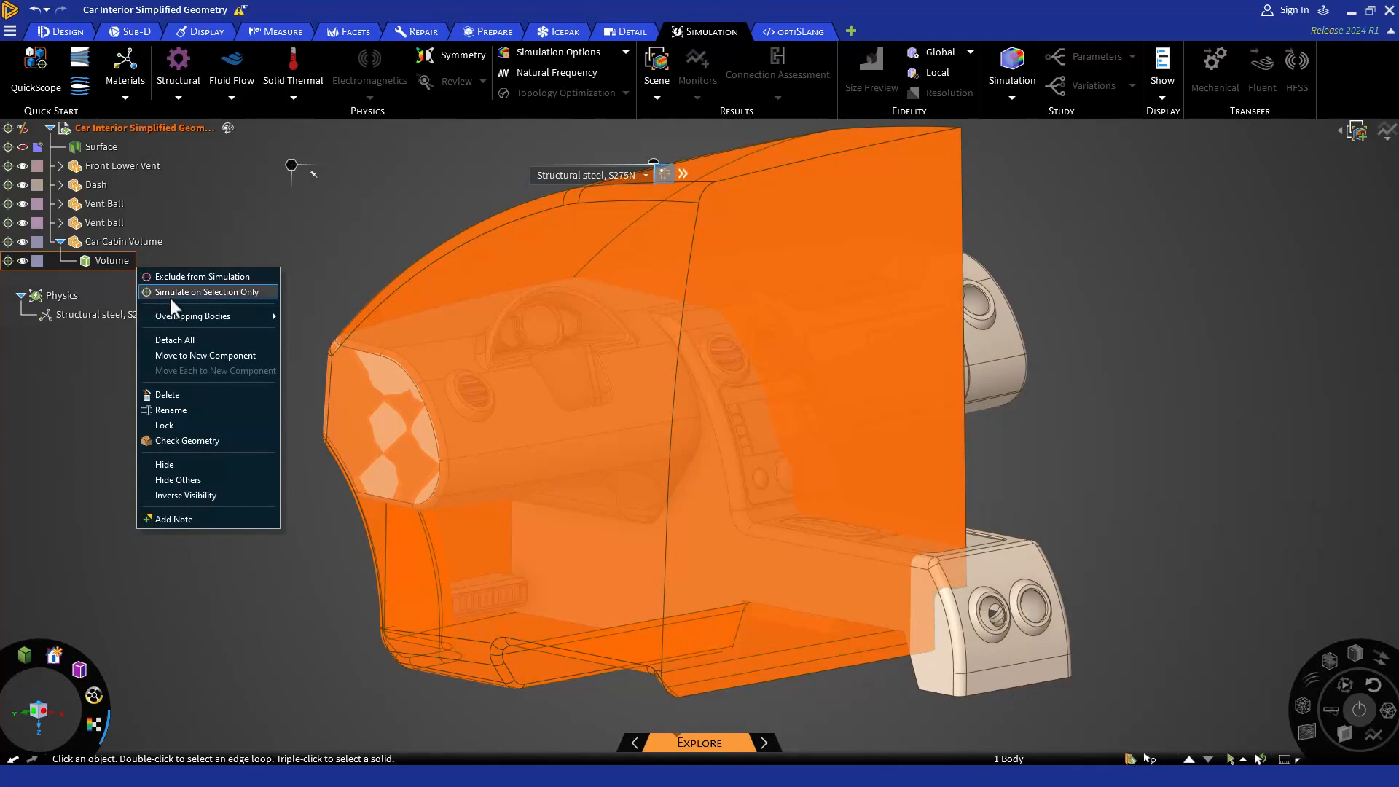
pyautogui.click(170, 295)
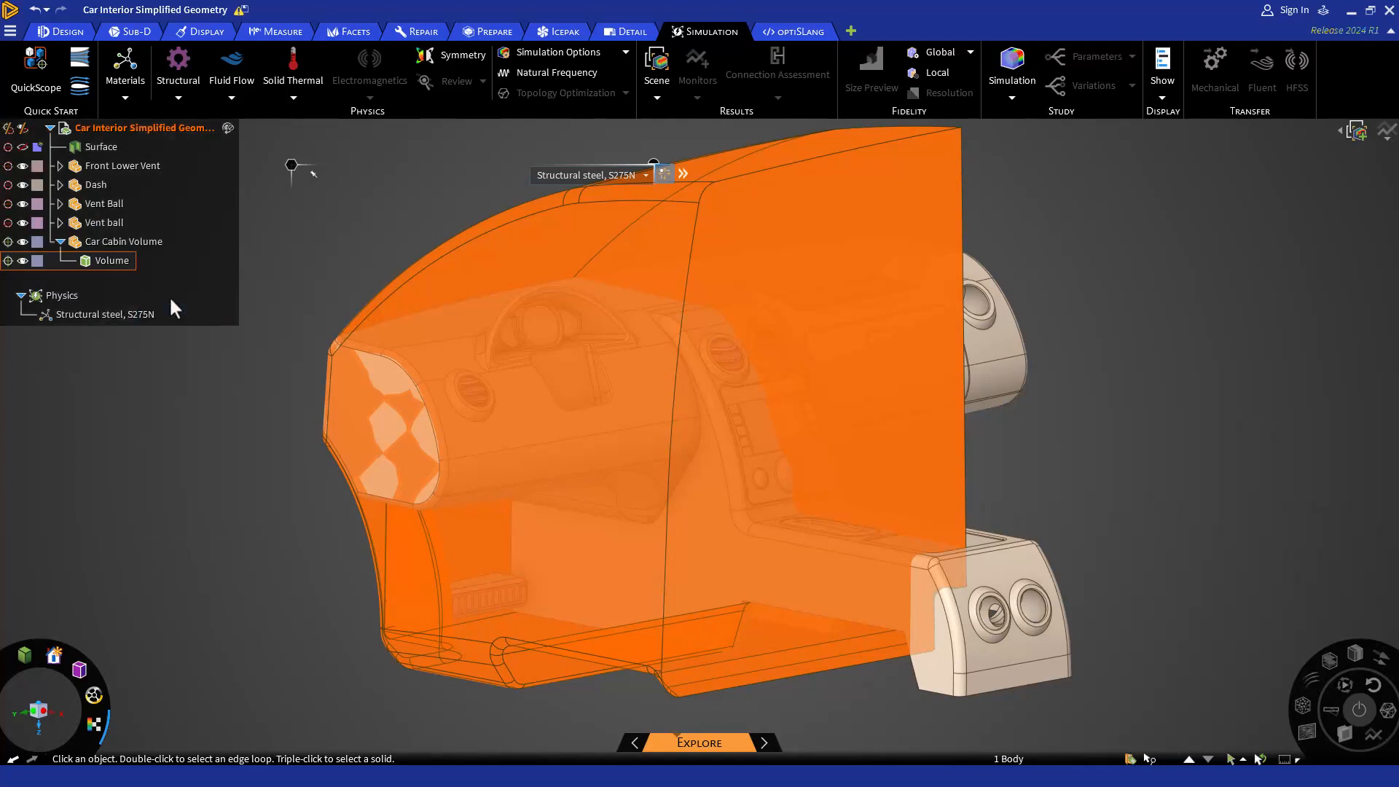
pyautogui.press('Escape')
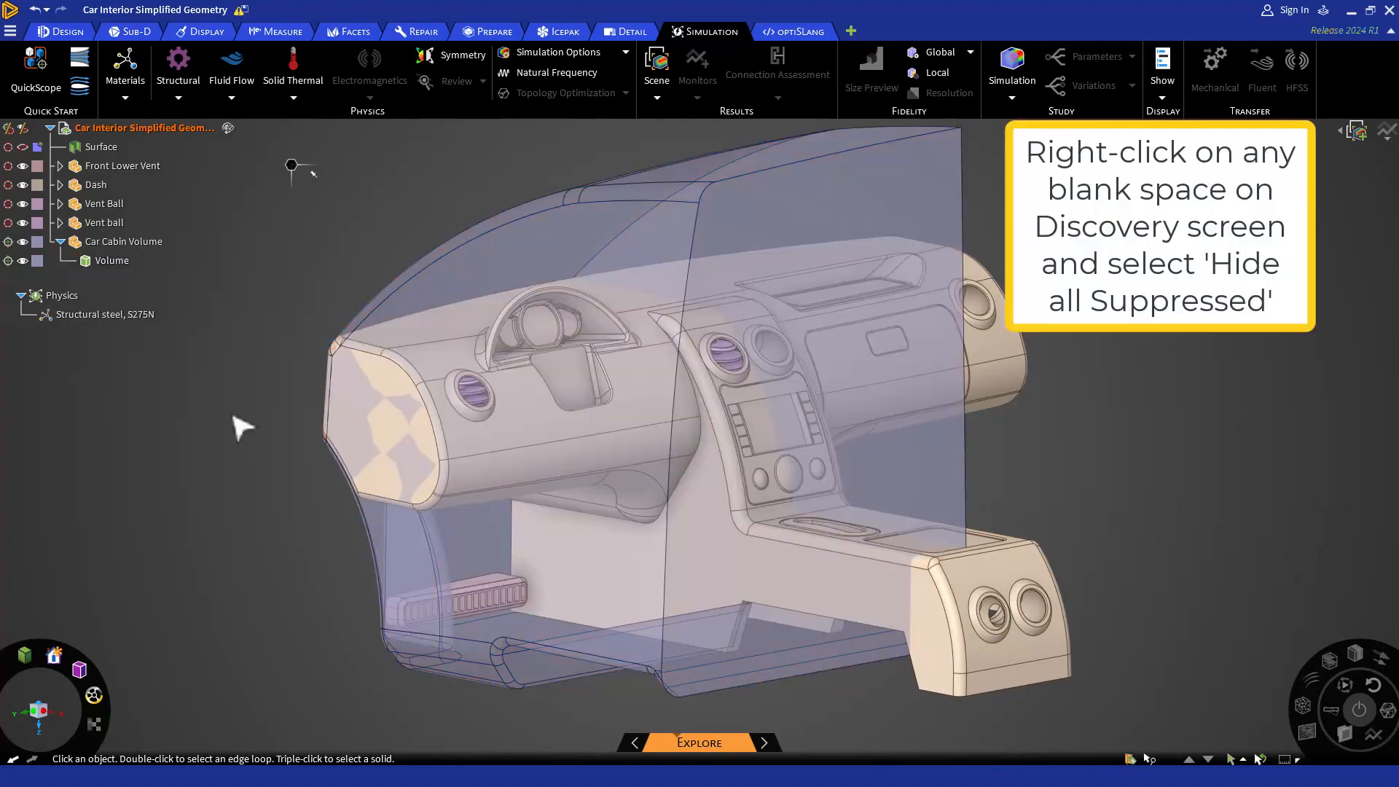
pyautogui.rightClick(240, 427)
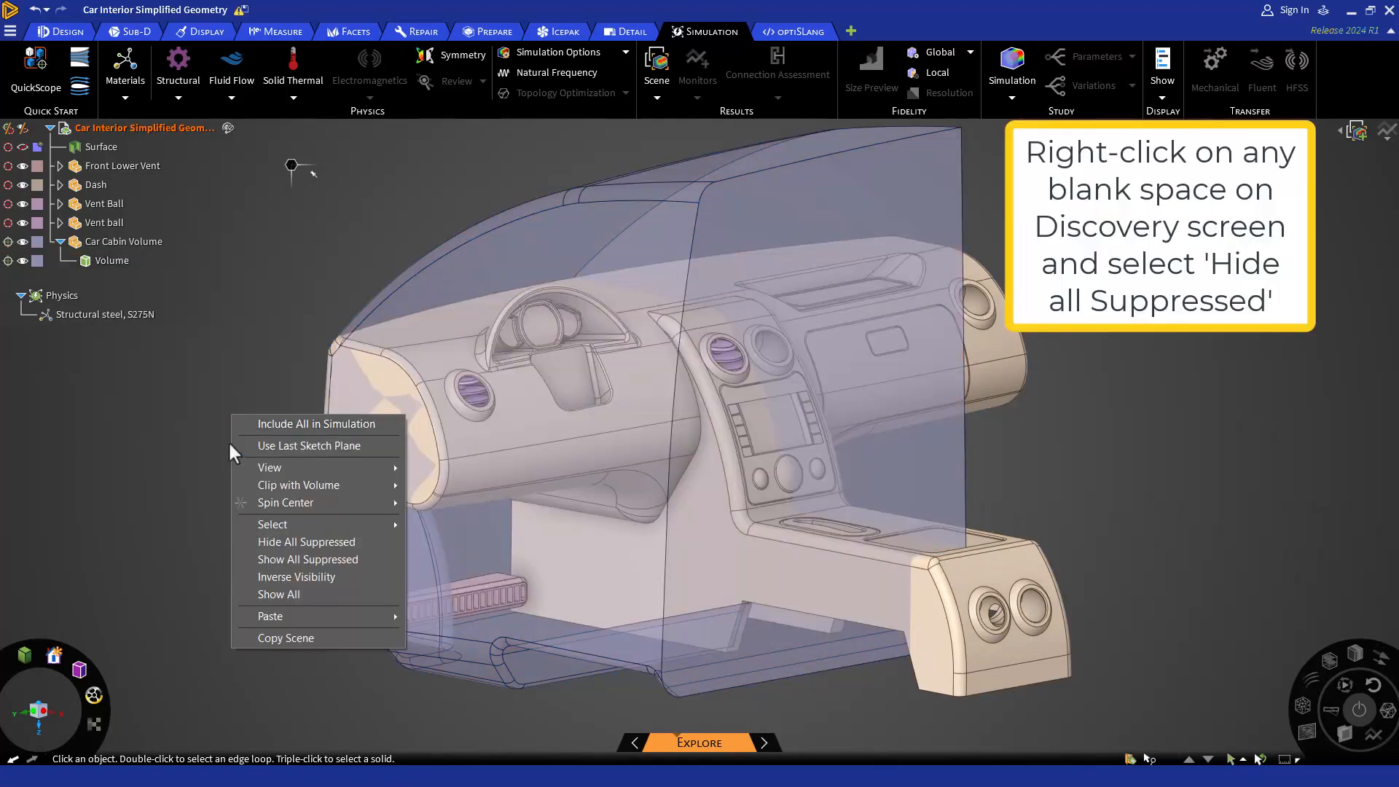
pyautogui.click(242, 542)
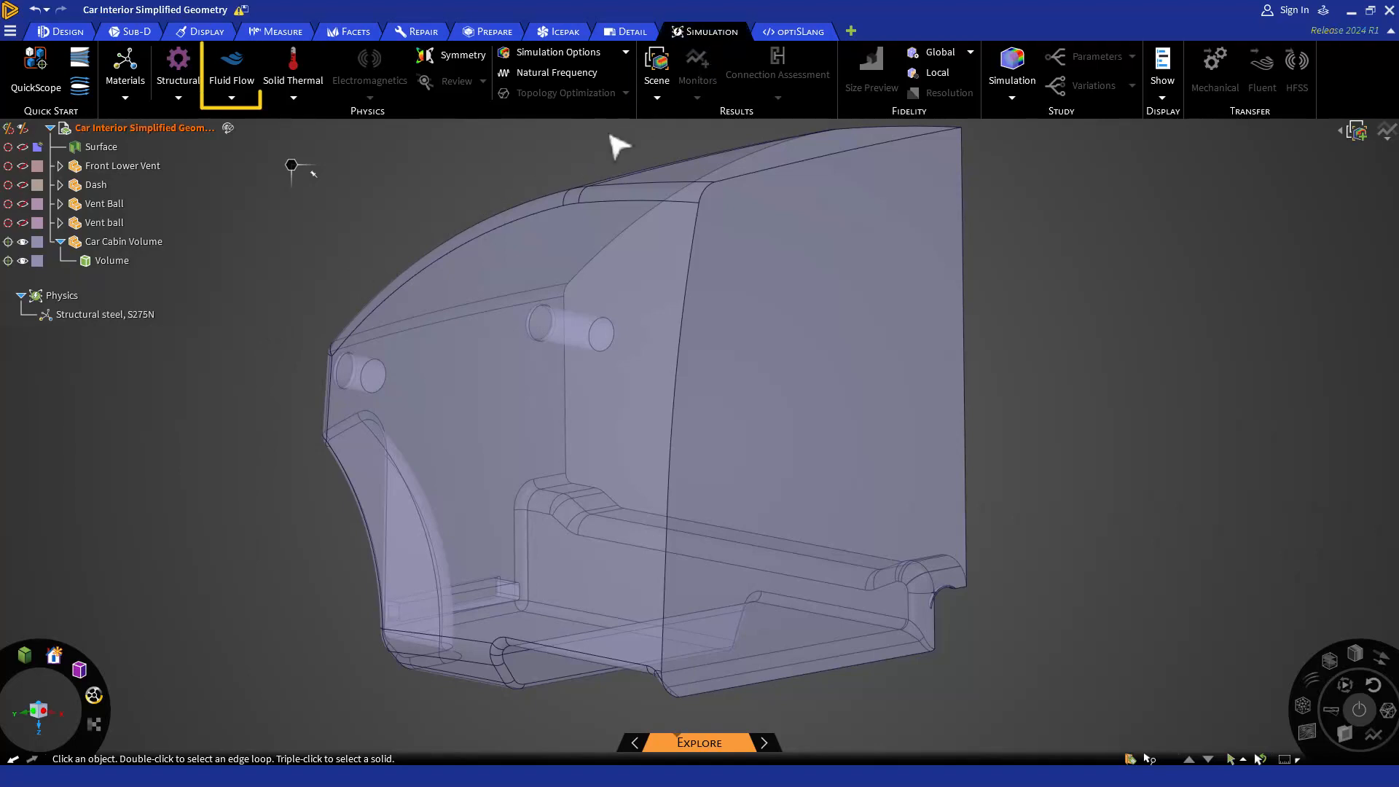
# Create a fluid flow inlet on the outer round dash vent face with a mass flow rate of 0.01 kg/s.
pyautogui.click(240, 74)
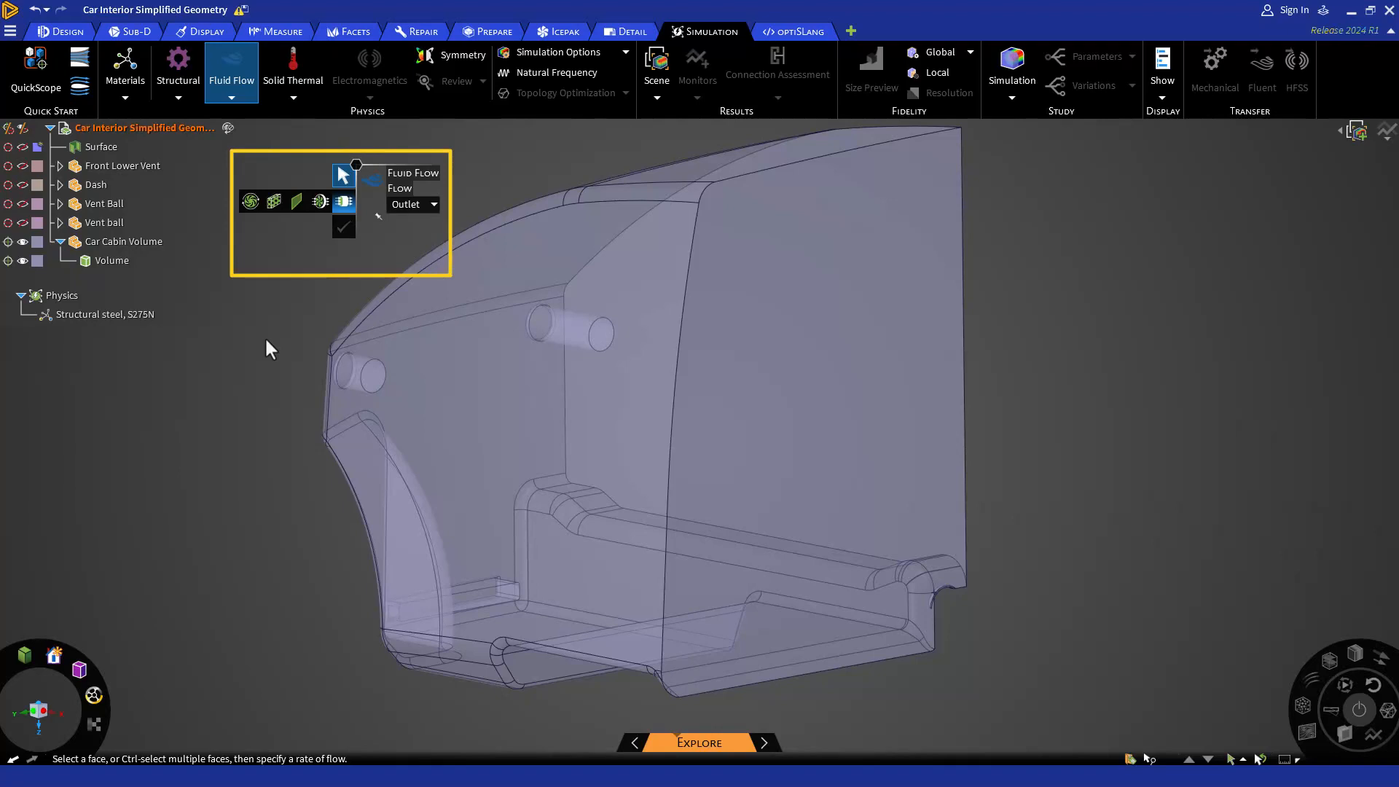
pyautogui.click(412, 204)
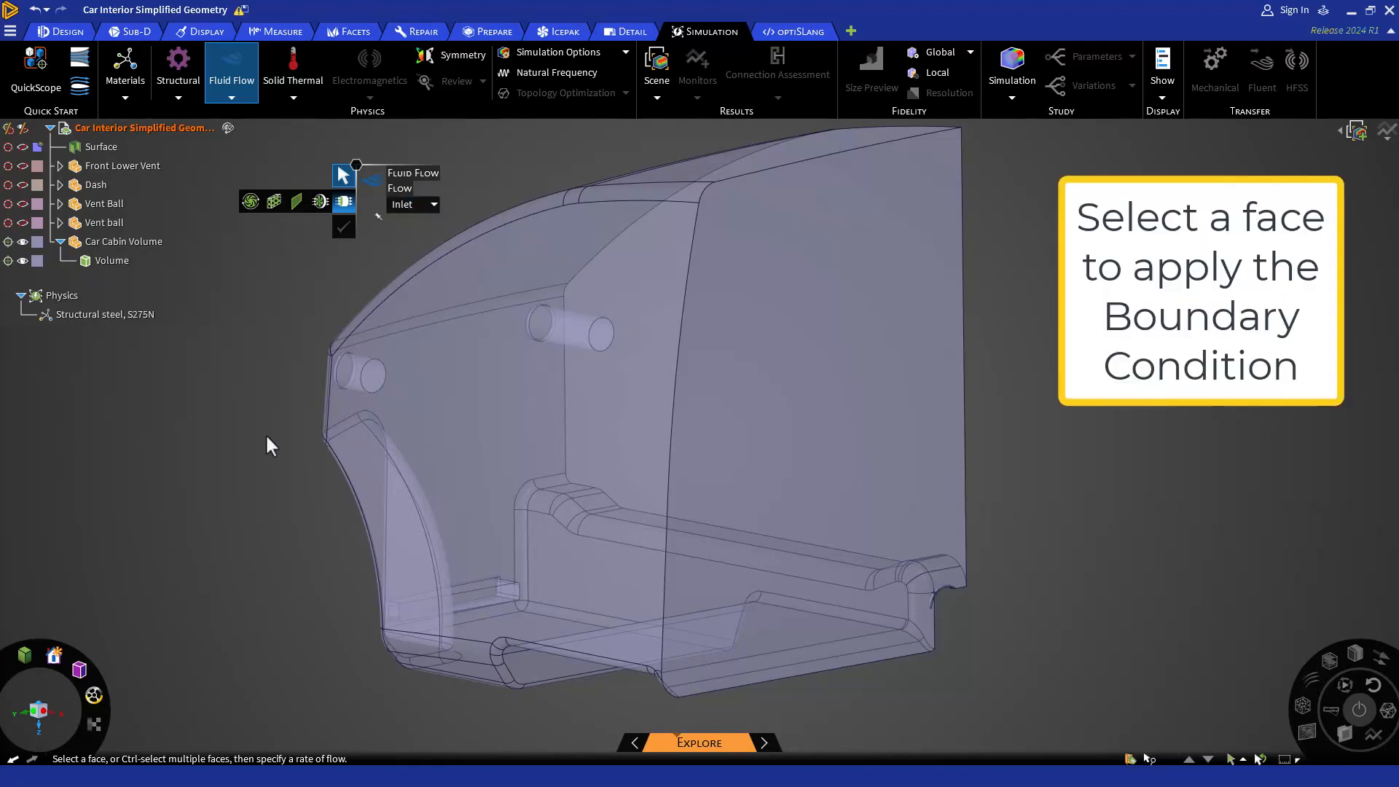
pyautogui.moveTo(267, 437); pyautogui.dragTo(970, 418, button='middle')
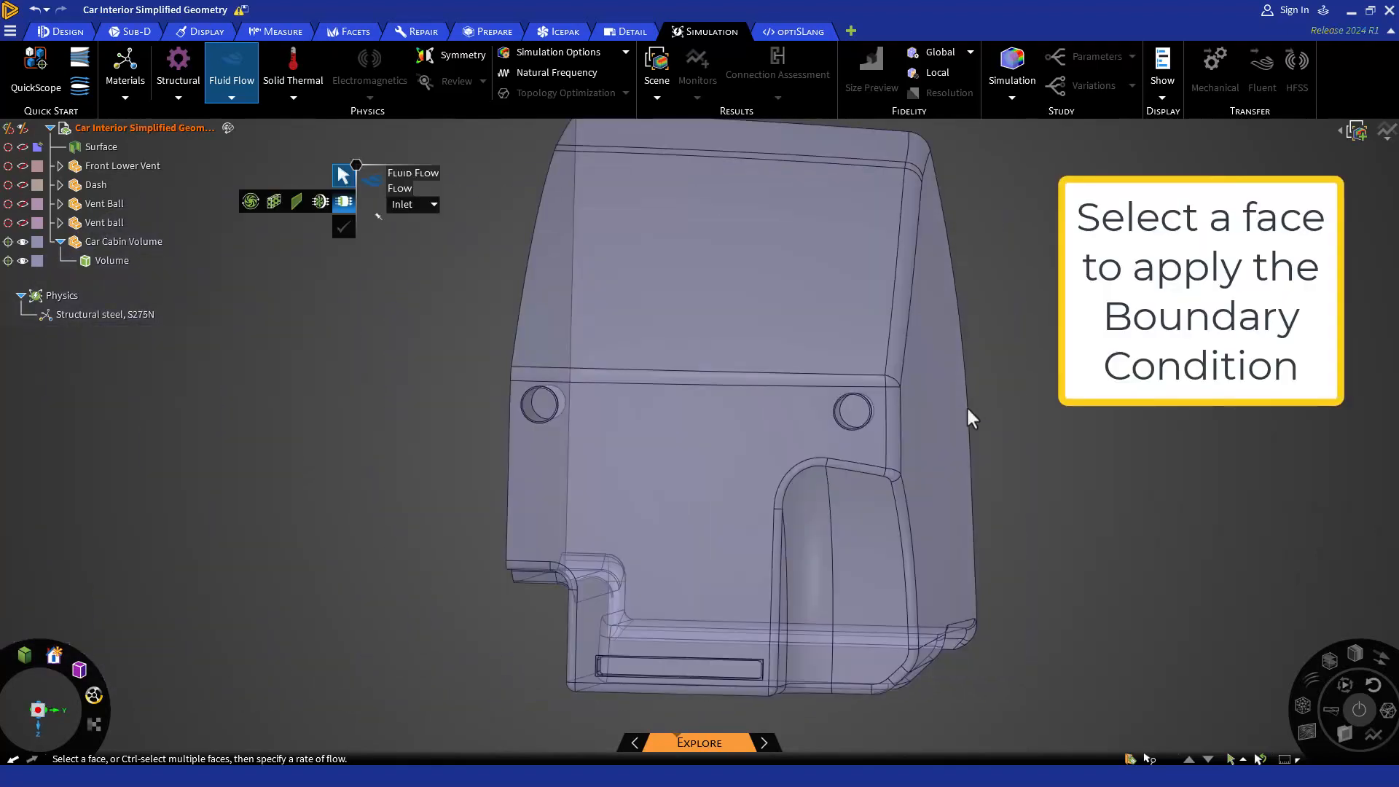
pyautogui.click(855, 413)
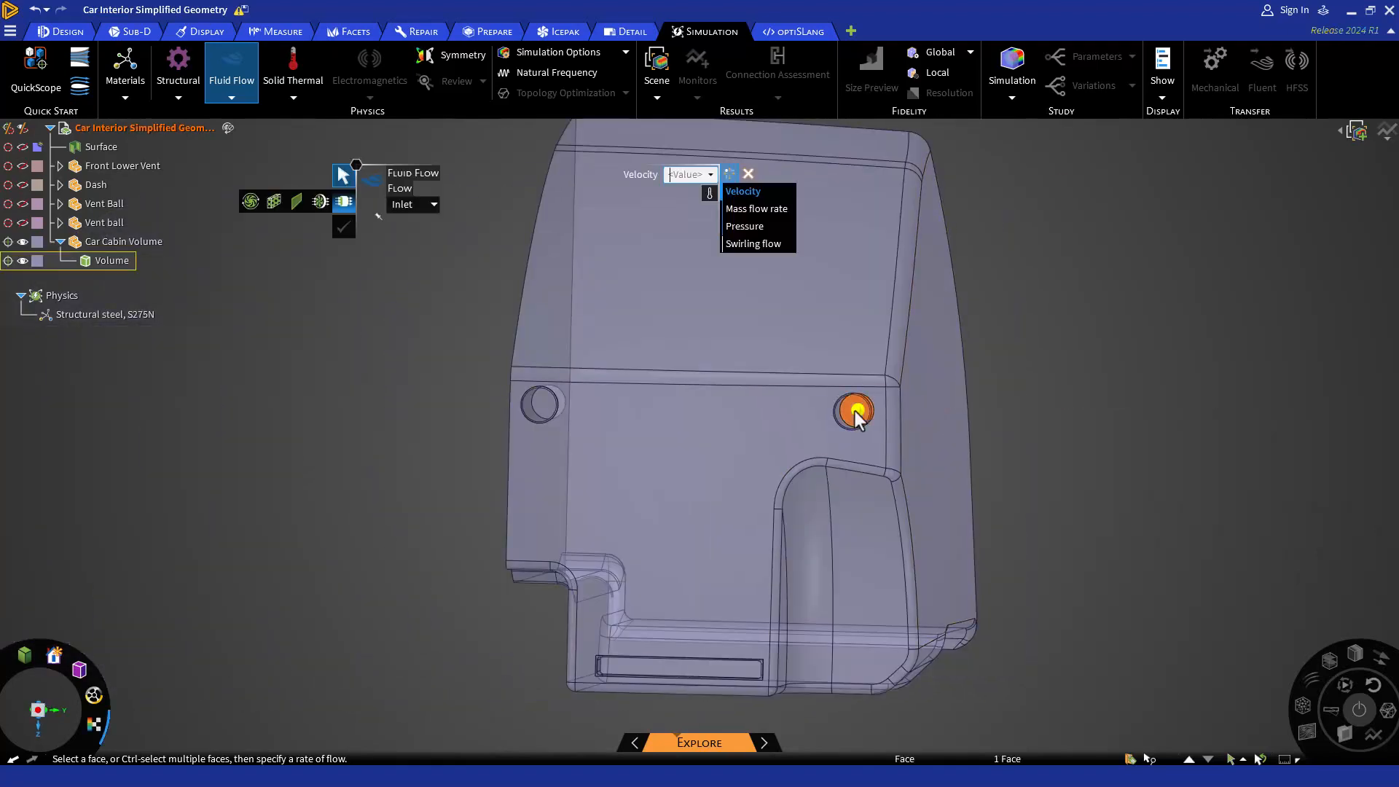
pyautogui.click(759, 208)
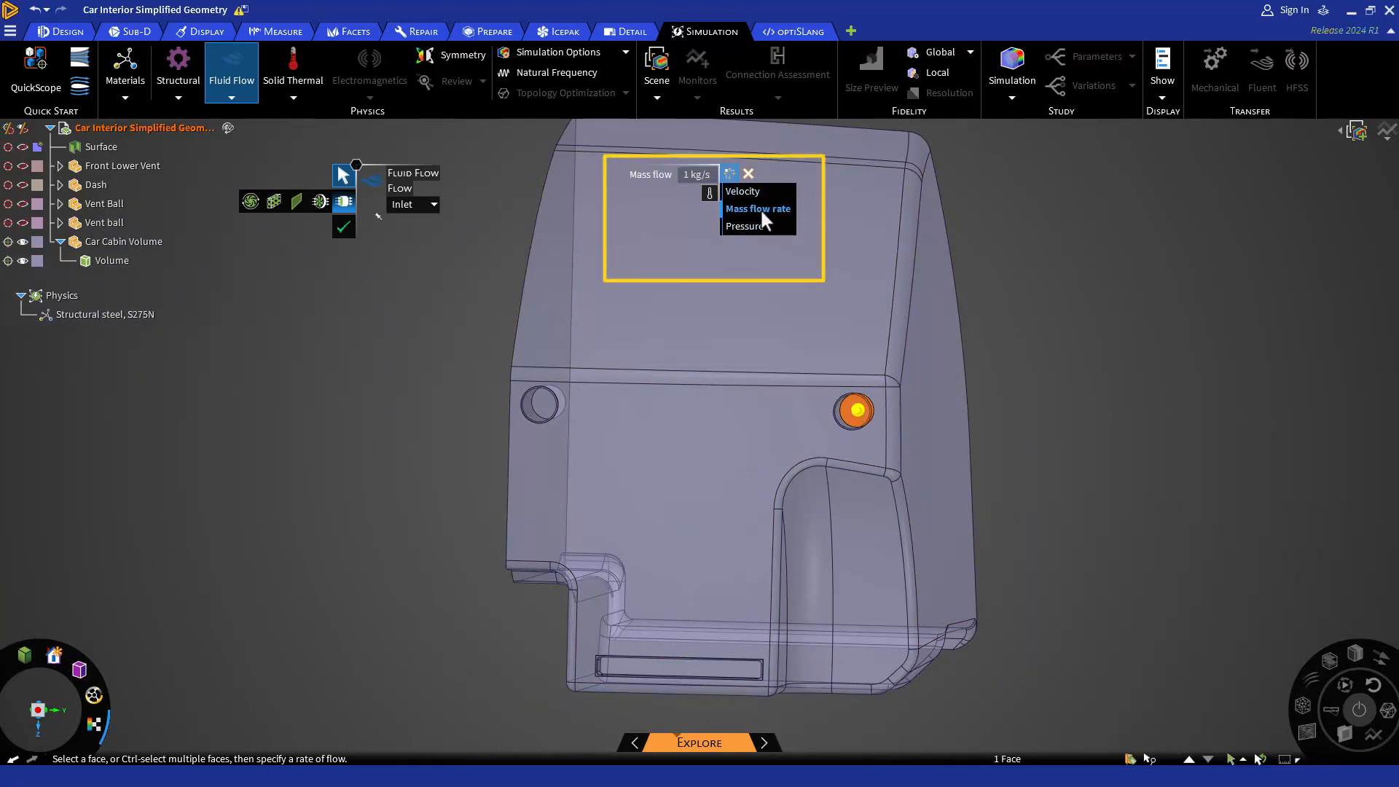
pyautogui.click(689, 175)
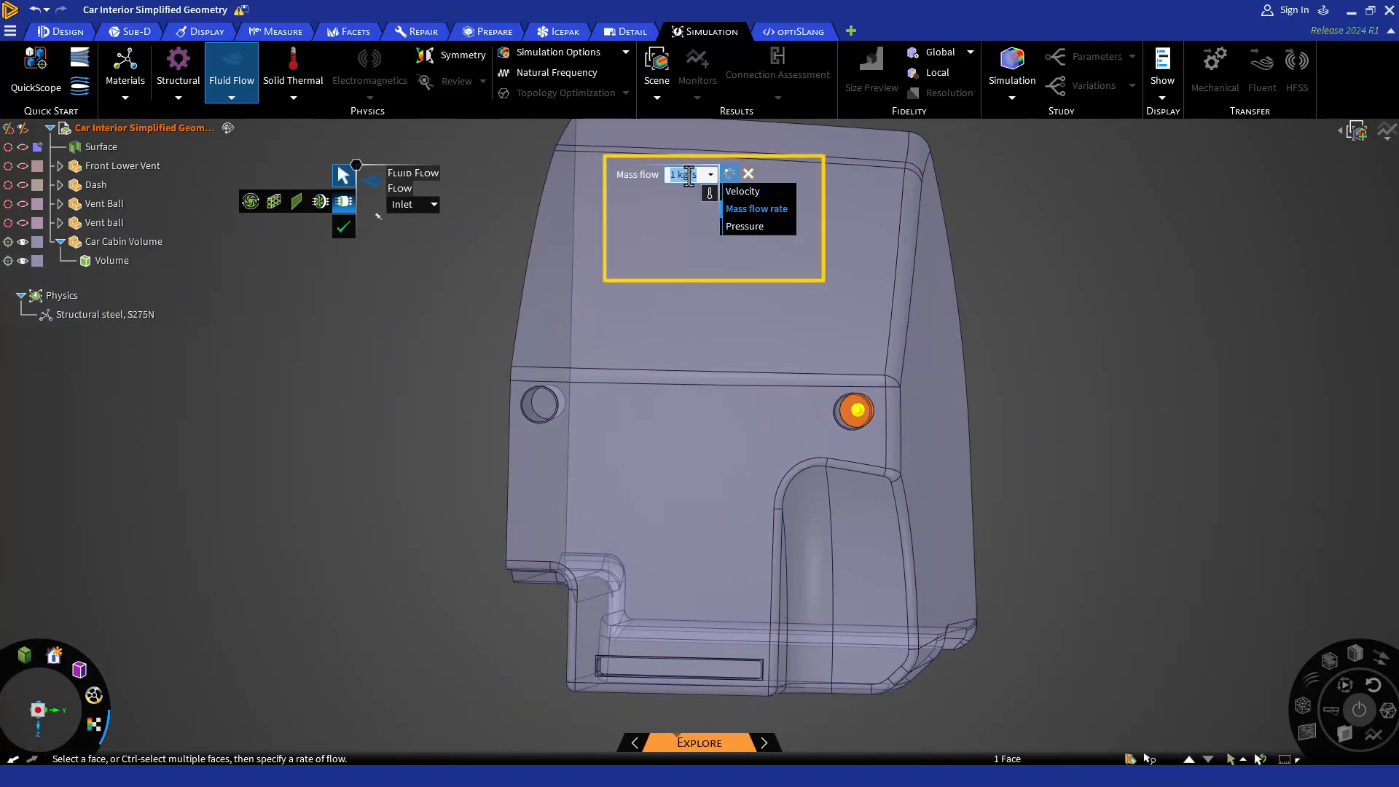
pyautogui.write('0.01')
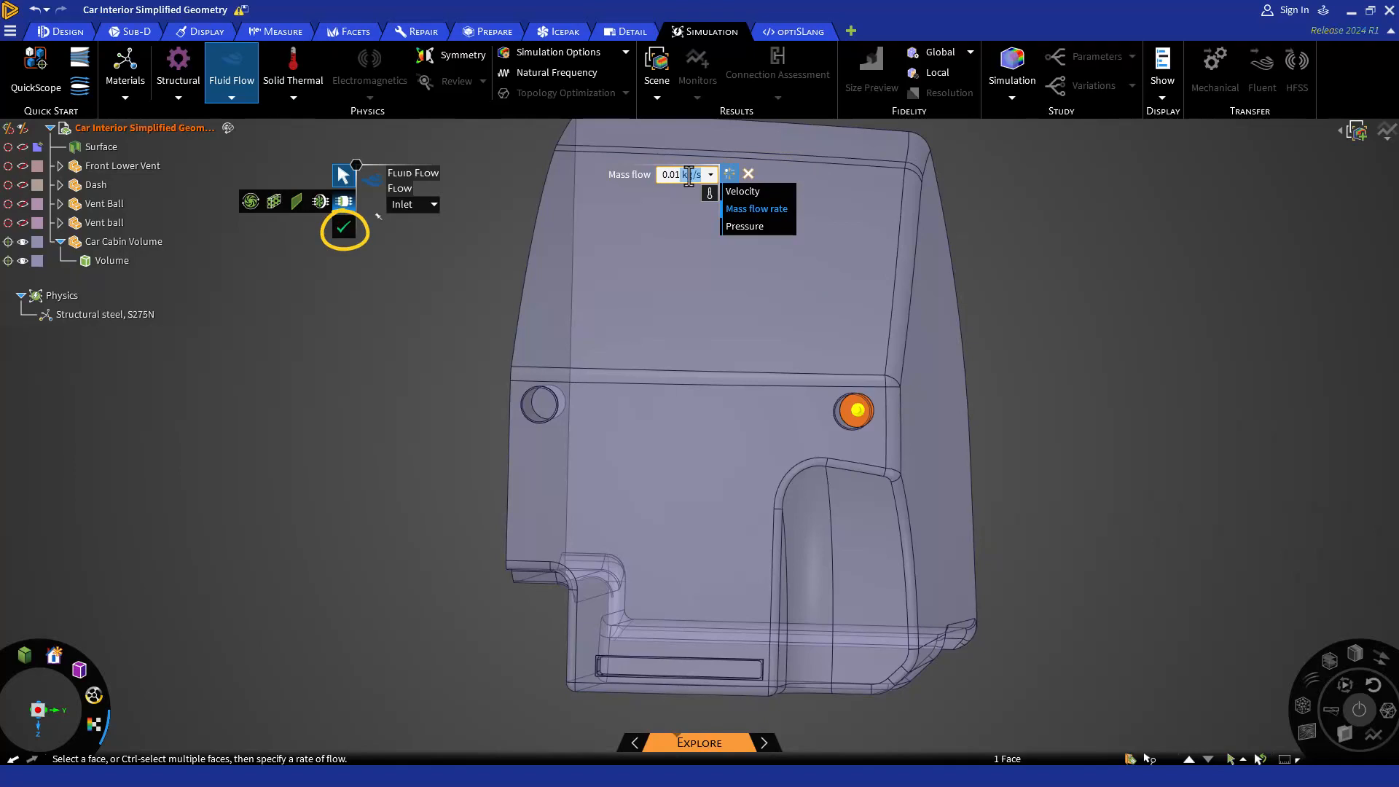
pyautogui.press('Return')
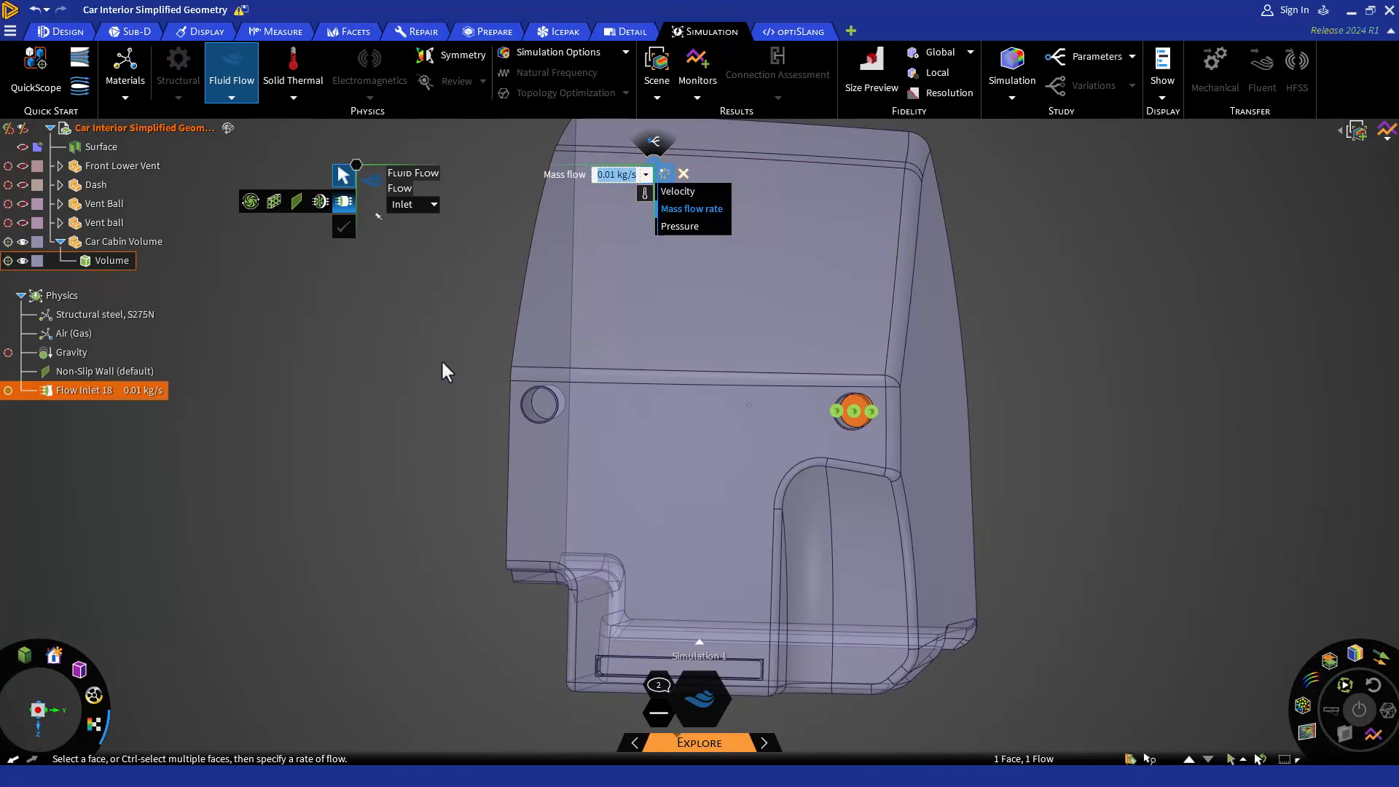
# Add 0.01 kg/s mass flow inlets on the other round vent face and on the rectangular lower vent face.
pyautogui.click(545, 409)
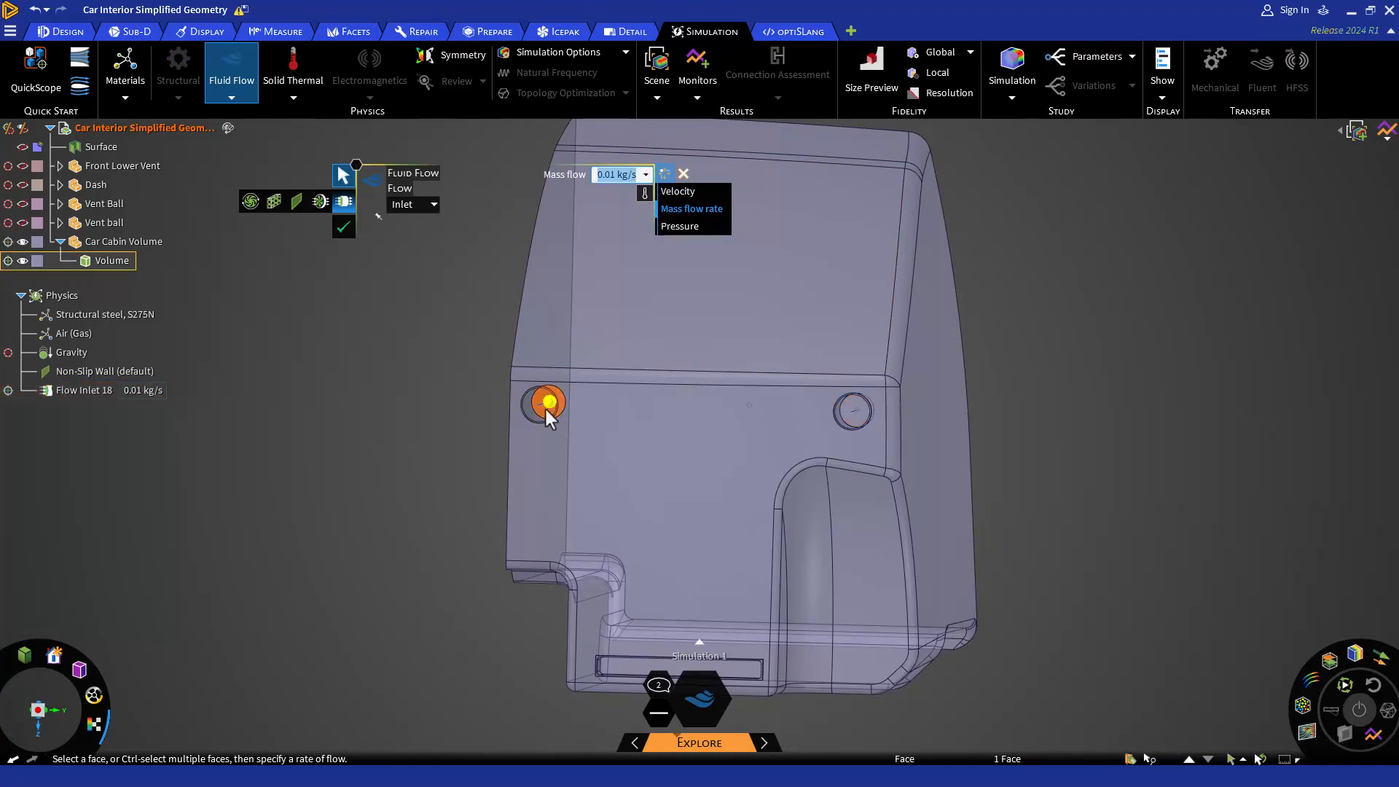
pyautogui.click(344, 227)
pyautogui.scroll(-3, 473, 342)
pyautogui.scroll(3, 589, 569)
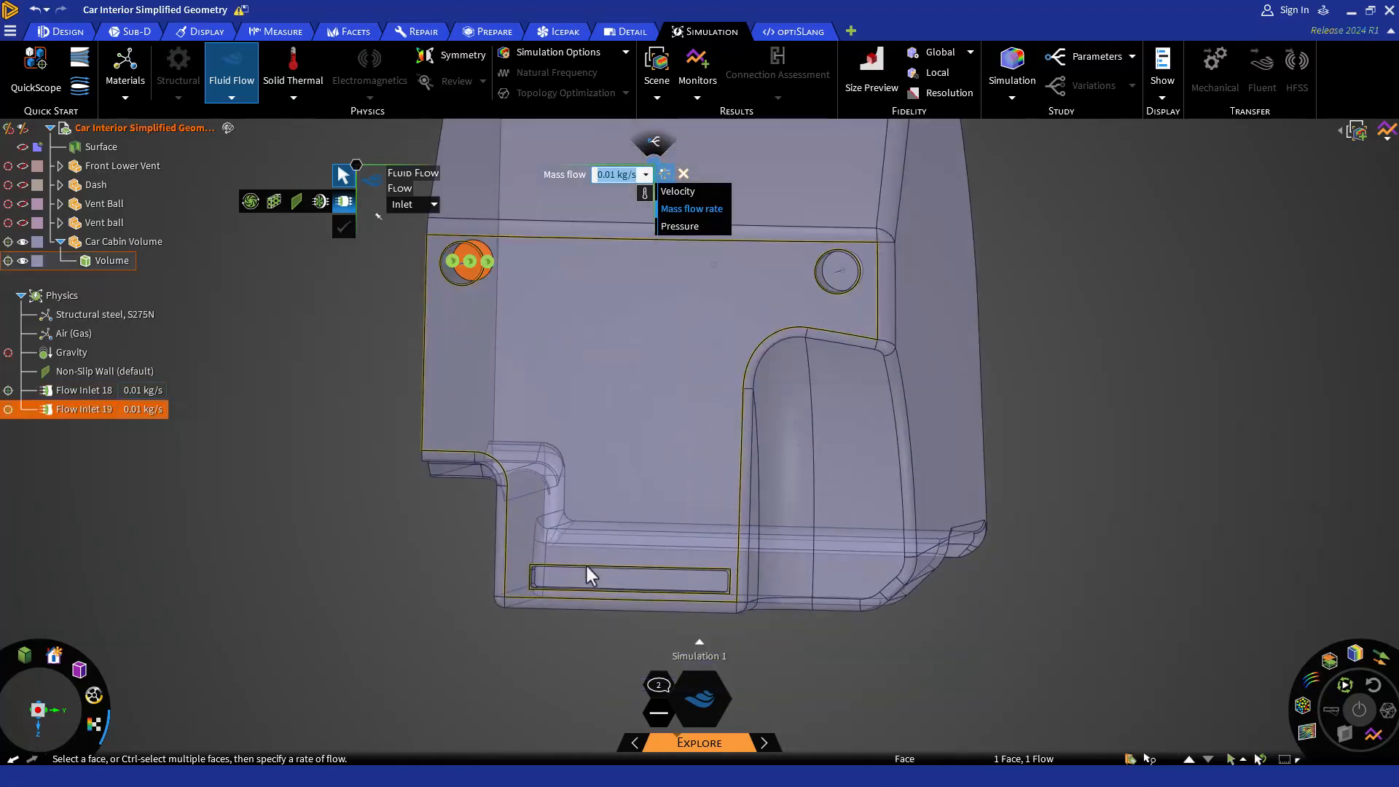
pyautogui.click(596, 579)
pyautogui.click(344, 227)
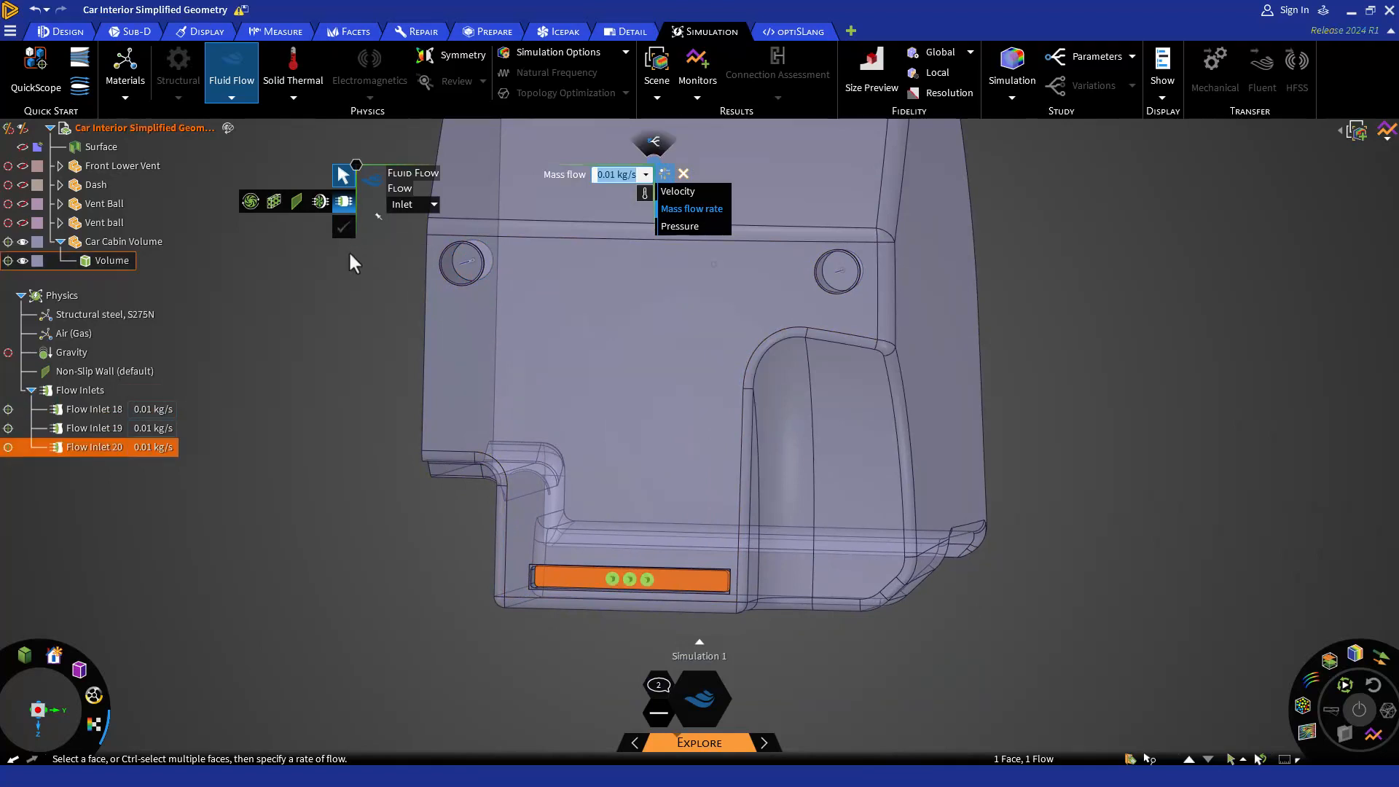
pyautogui.click(380, 494)
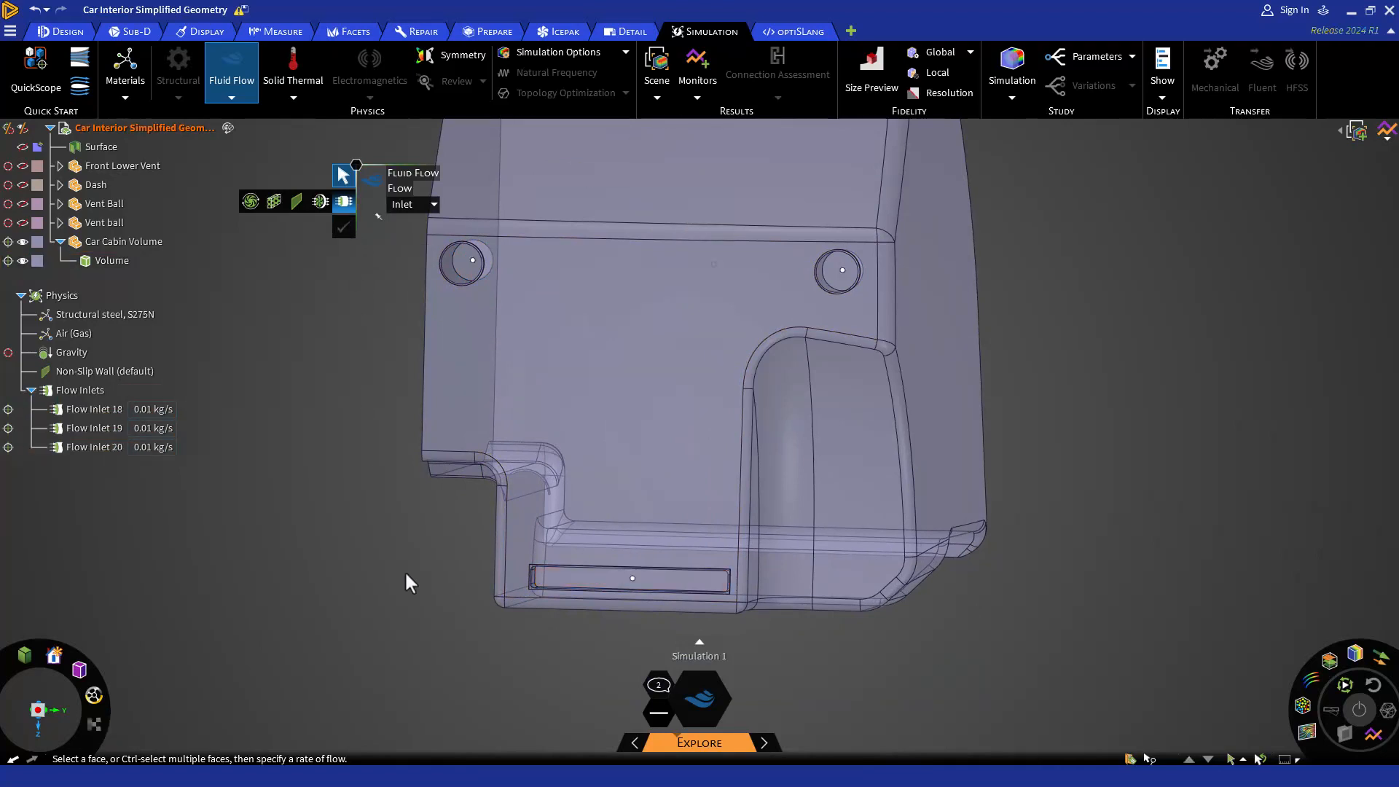
# Create a flow outlet with a pressure of 0 Pa on the large flat rear face of the cabin volume.
pyautogui.moveTo(456, 646); pyautogui.dragTo(302, 674, button='middle')
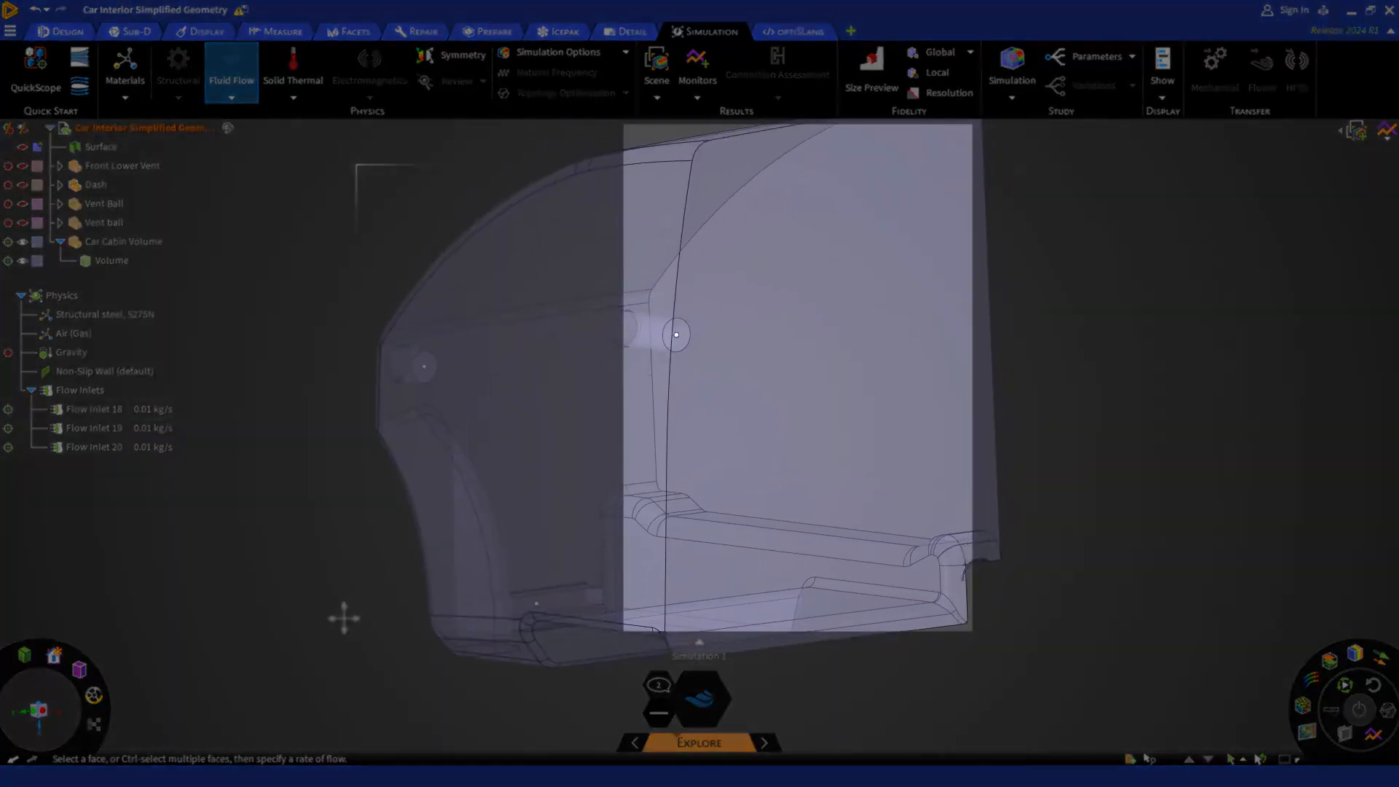
pyautogui.keyDown('shift'); pyautogui.moveTo(344, 618); pyautogui.dragTo(312, 637, button='middle'); pyautogui.keyUp('shift')
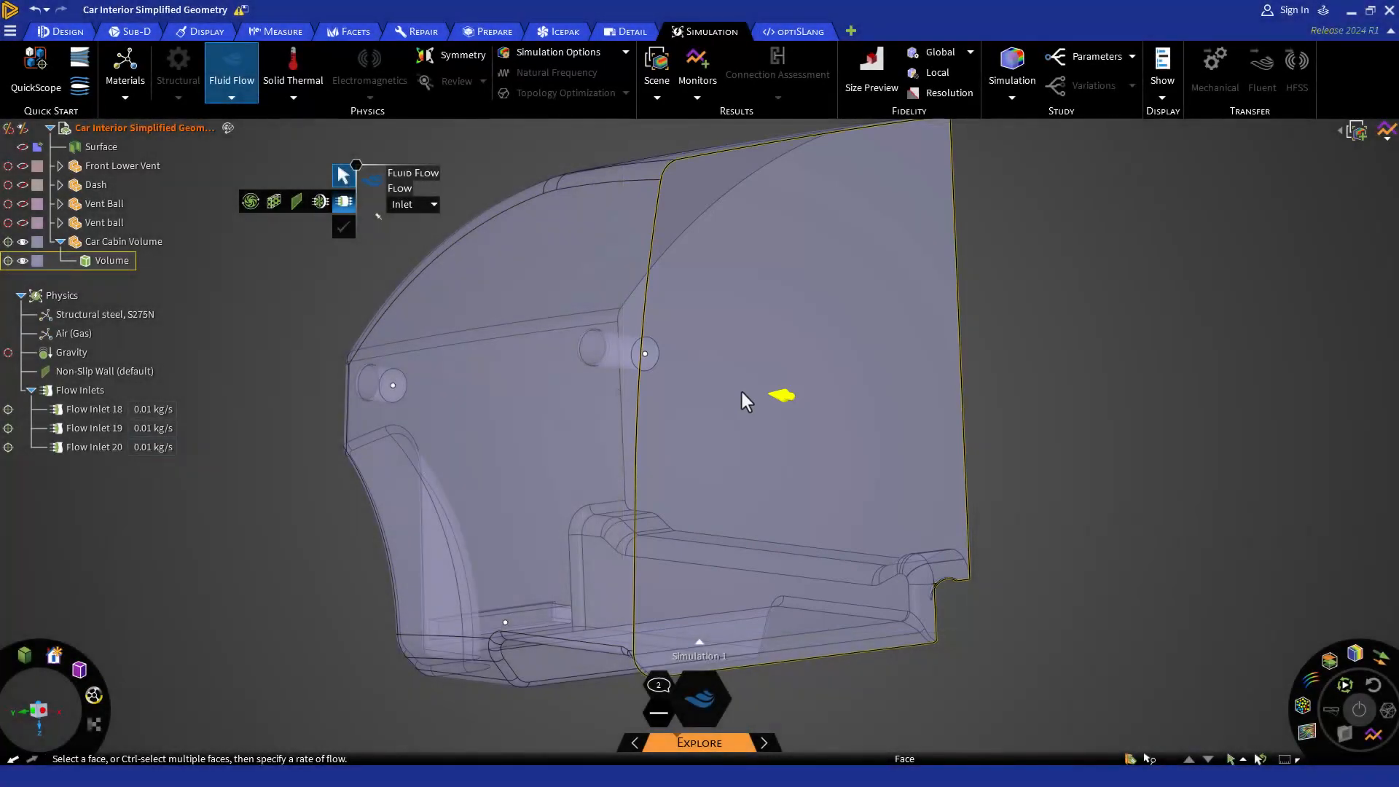
pyautogui.click(421, 201)
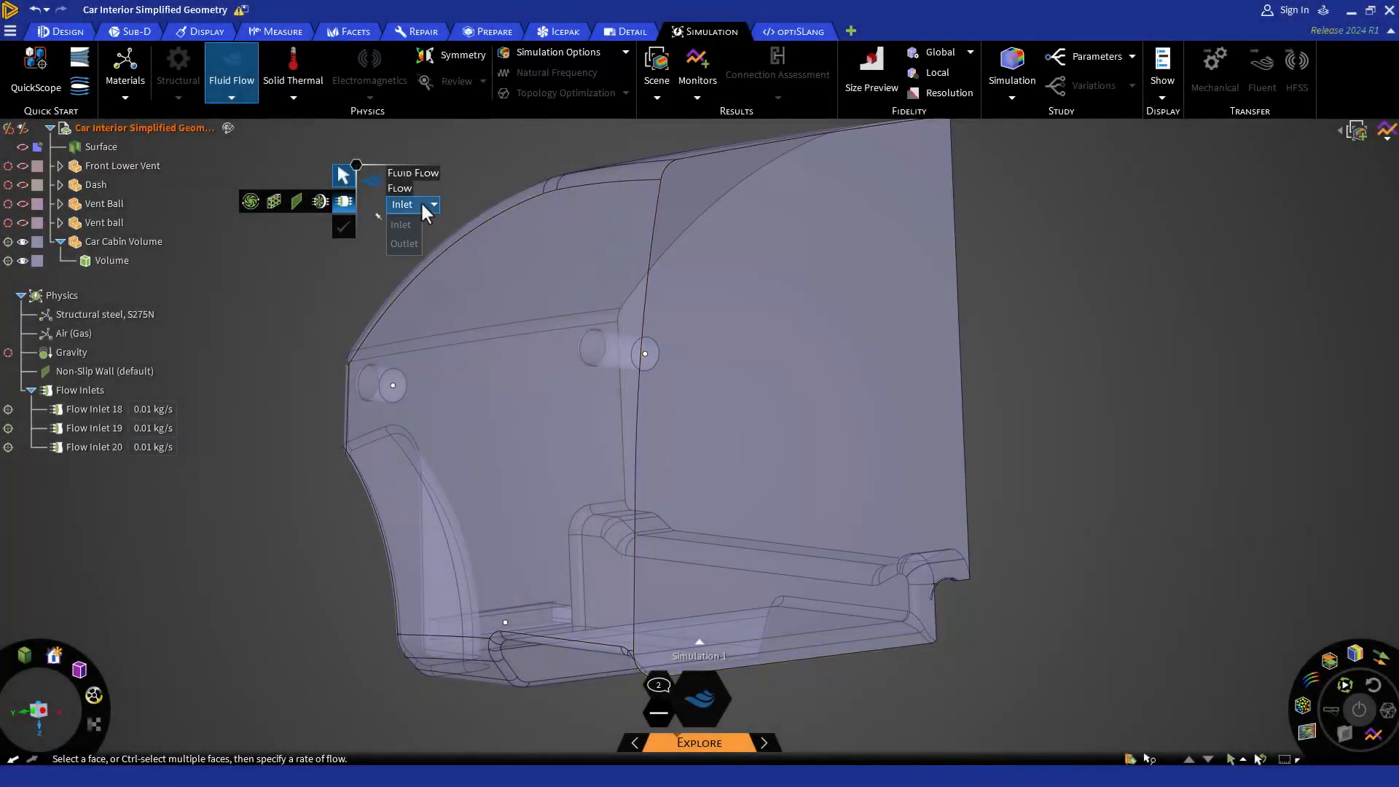
pyautogui.click(403, 244)
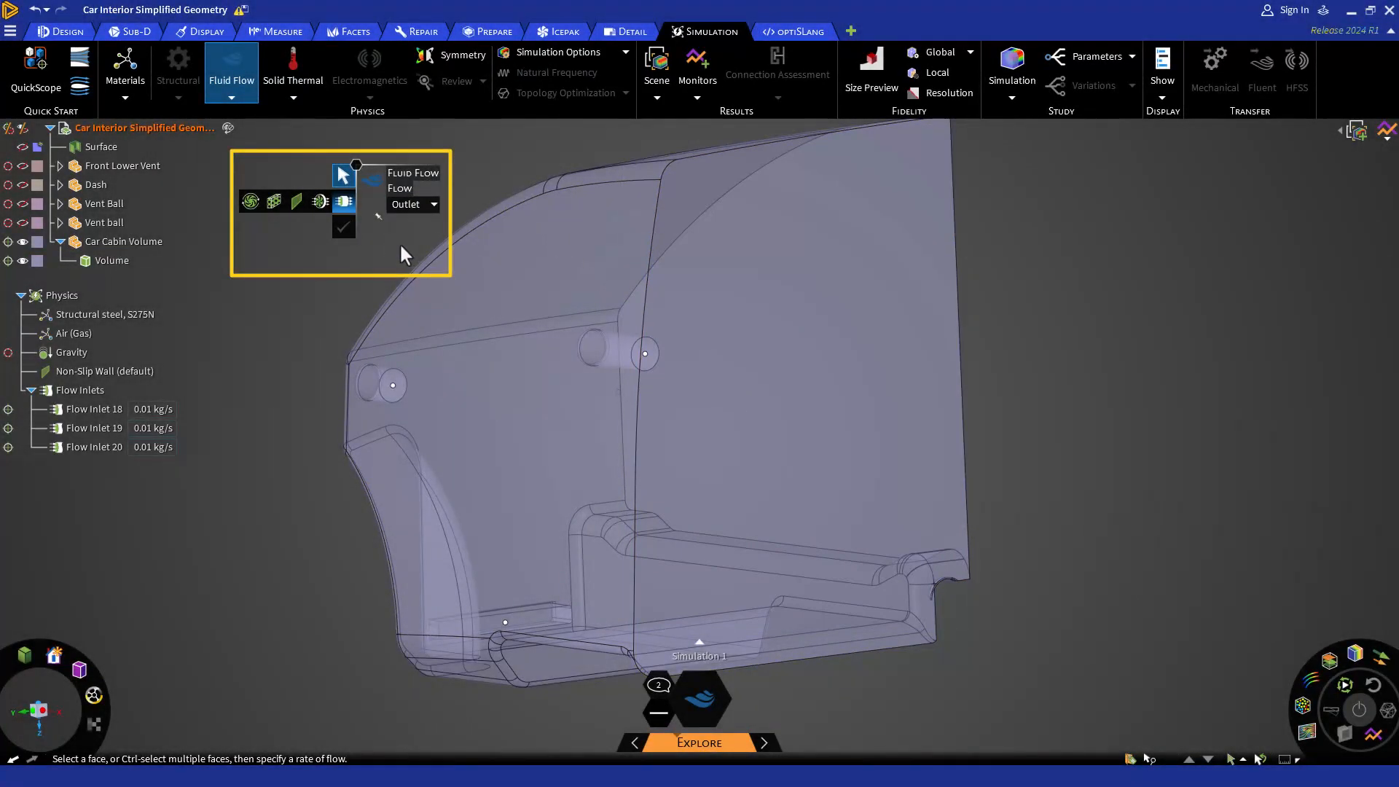
pyautogui.click(737, 412)
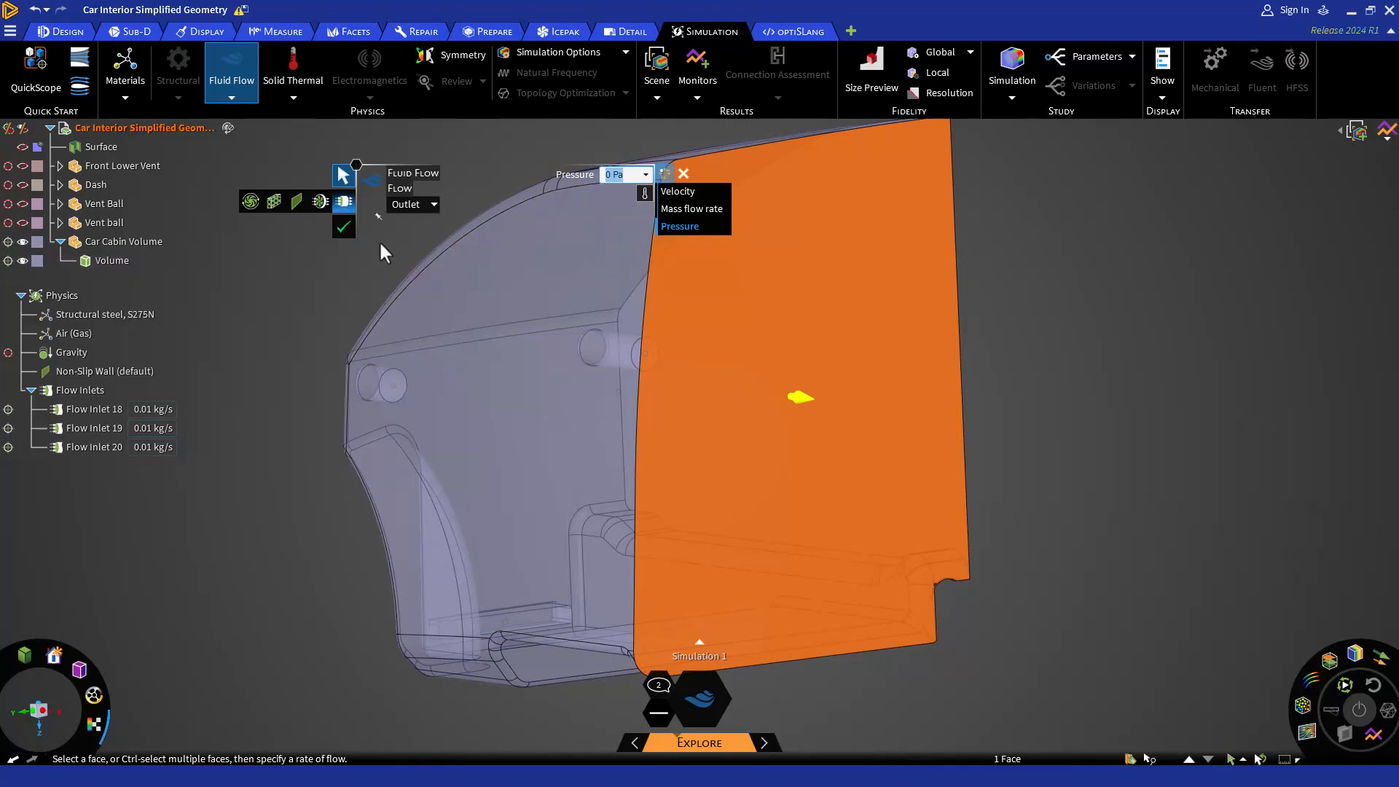
pyautogui.click(346, 230)
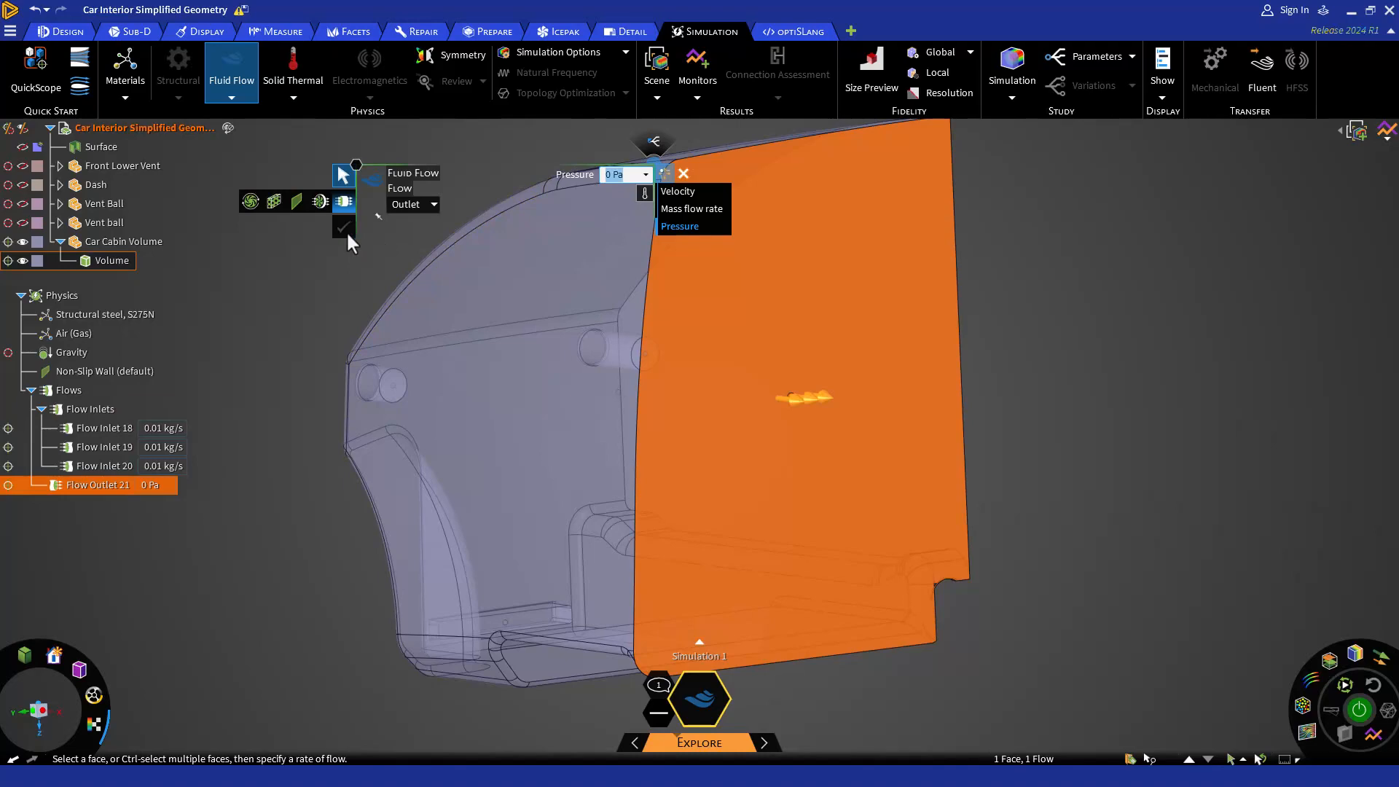
pyautogui.press('Escape')
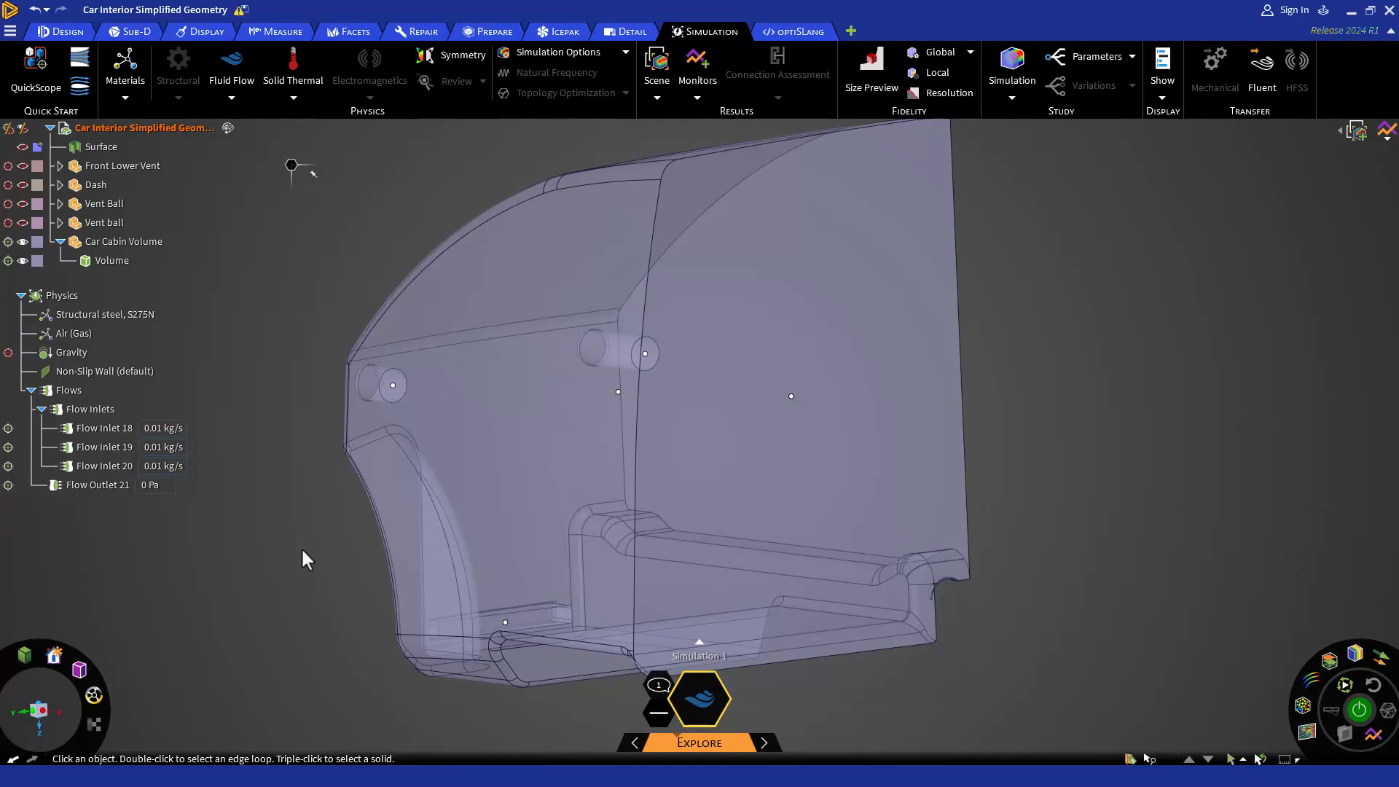
# Apply a symmetry condition to the flat side face of the cabin volume along the car's centre plane.
pyautogui.moveTo(302, 552); pyautogui.dragTo(705, 562, button='middle')
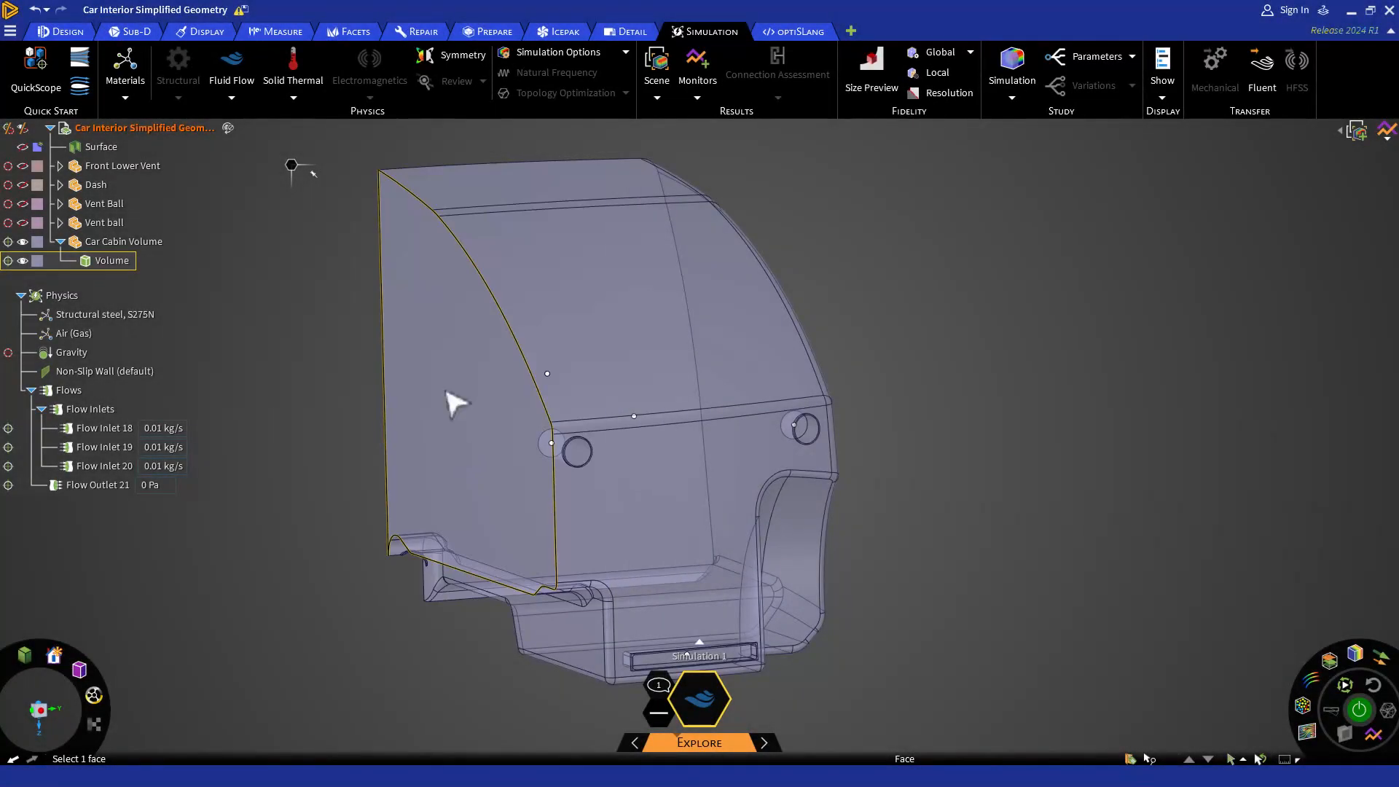
pyautogui.click(457, 66)
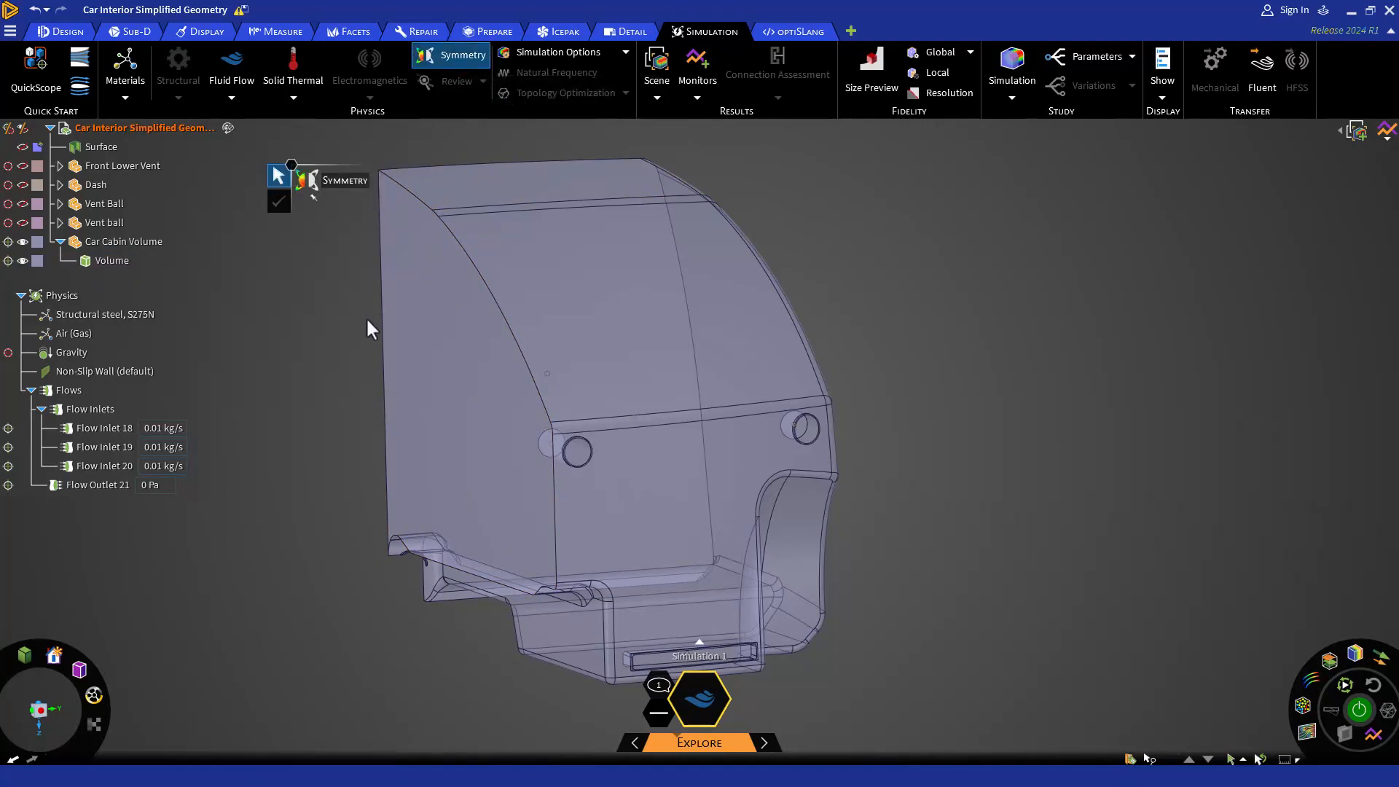
pyautogui.click(423, 379)
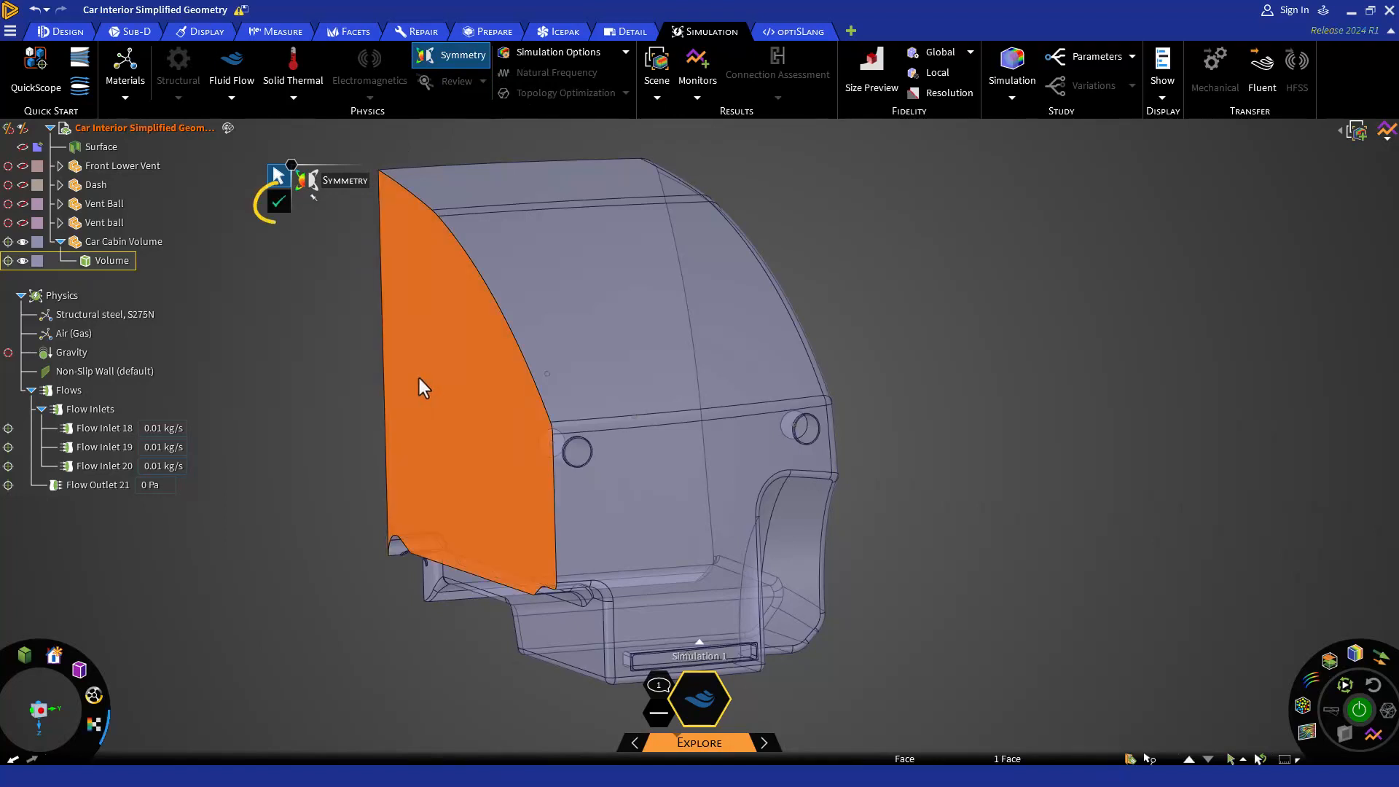
pyautogui.click(278, 201)
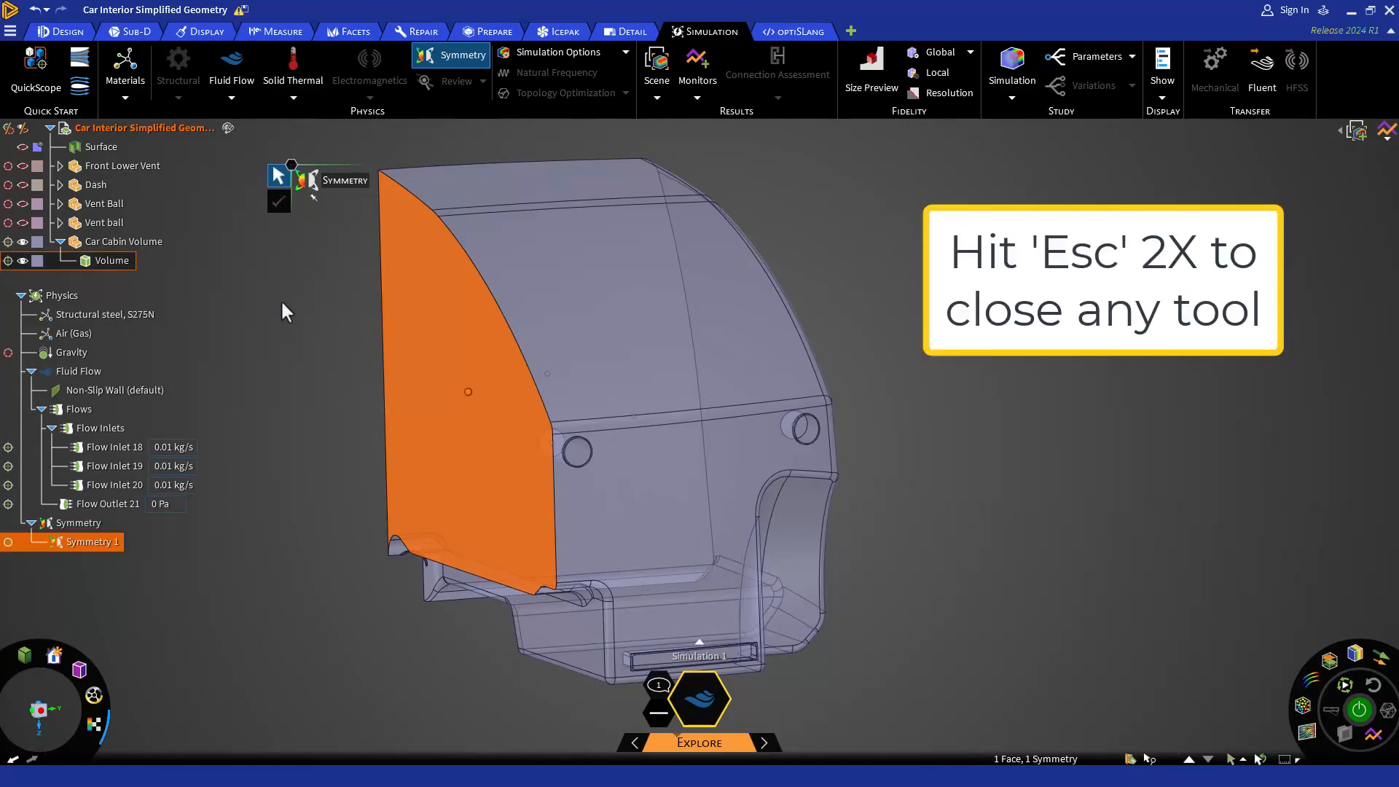
pyautogui.press('Escape')
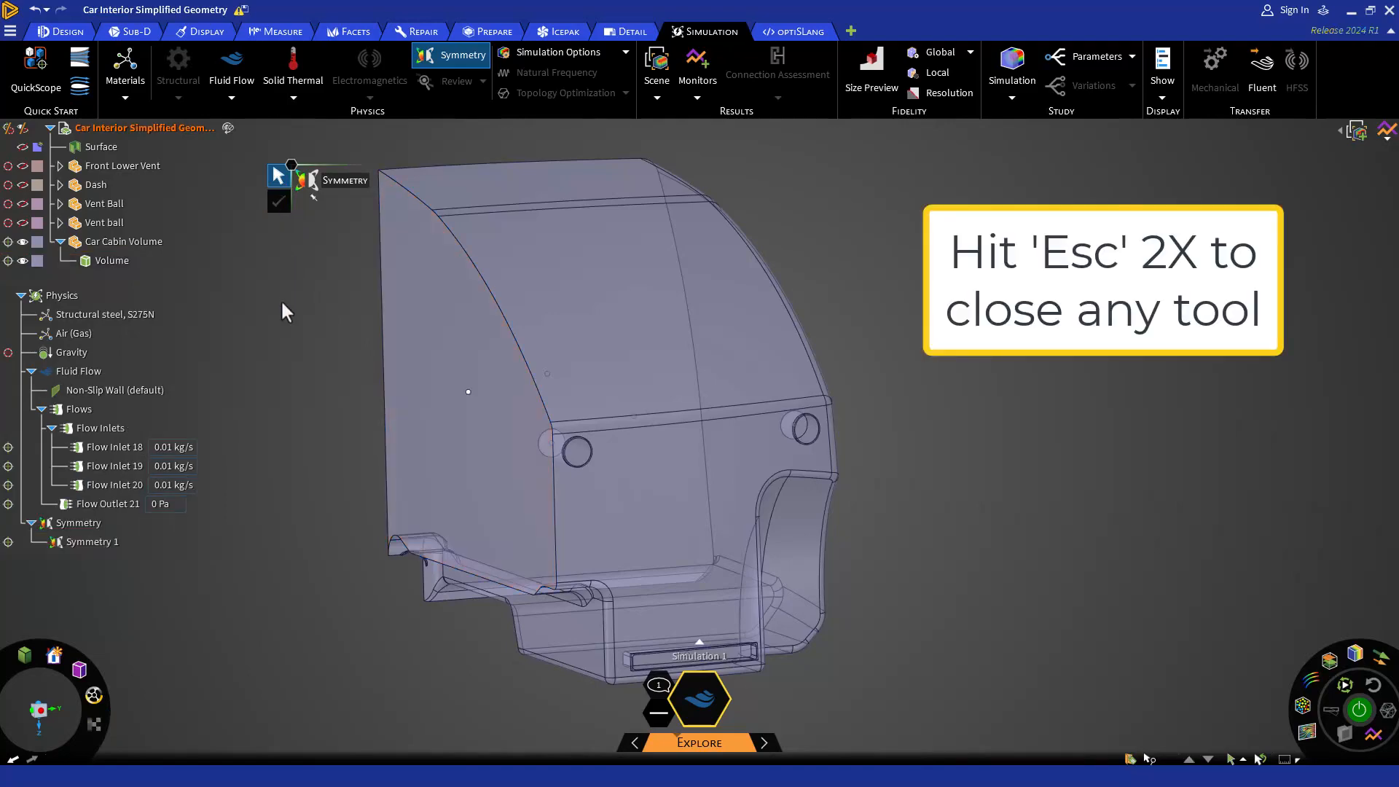
pyautogui.press('Escape')
# Show all suppressed bodies again.
pyautogui.rightClick(282, 303)
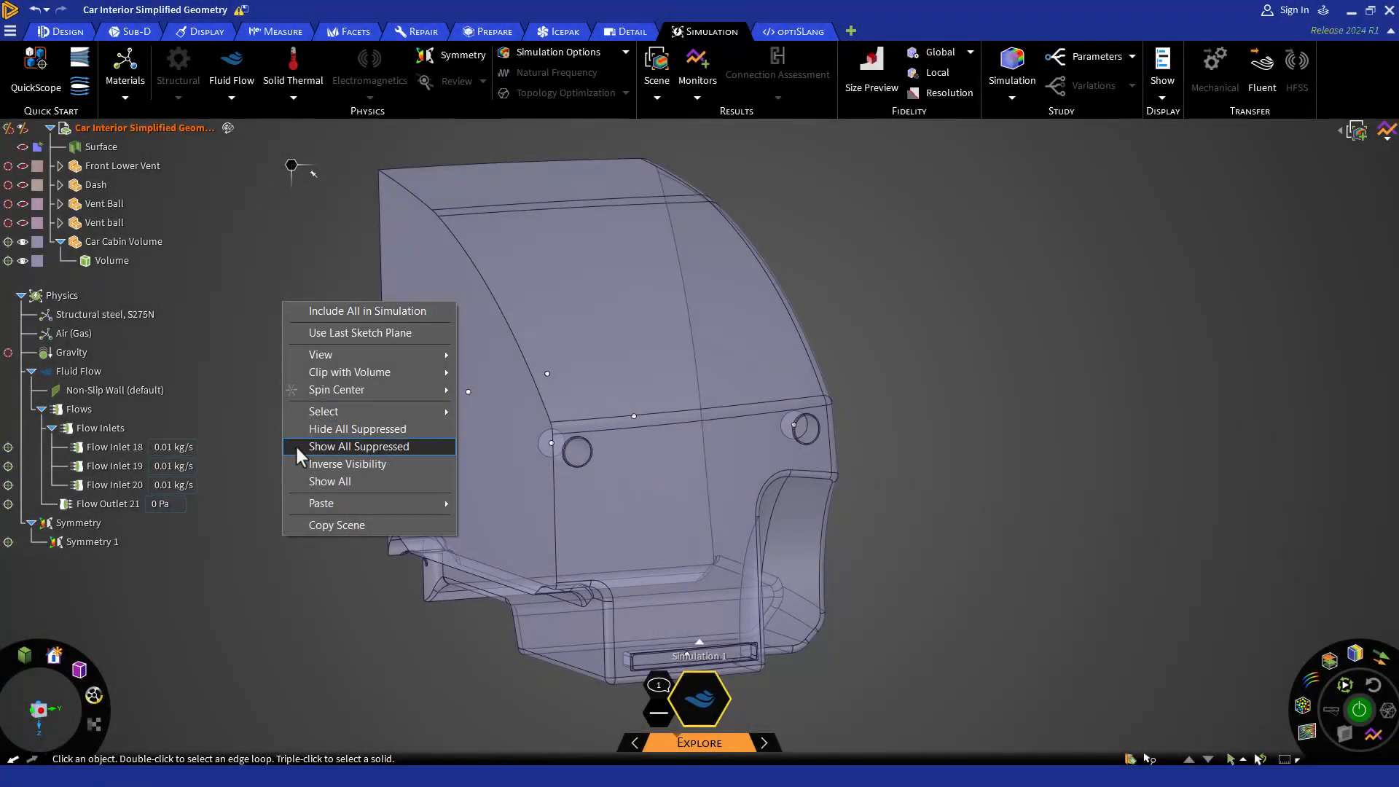
pyautogui.click(297, 447)
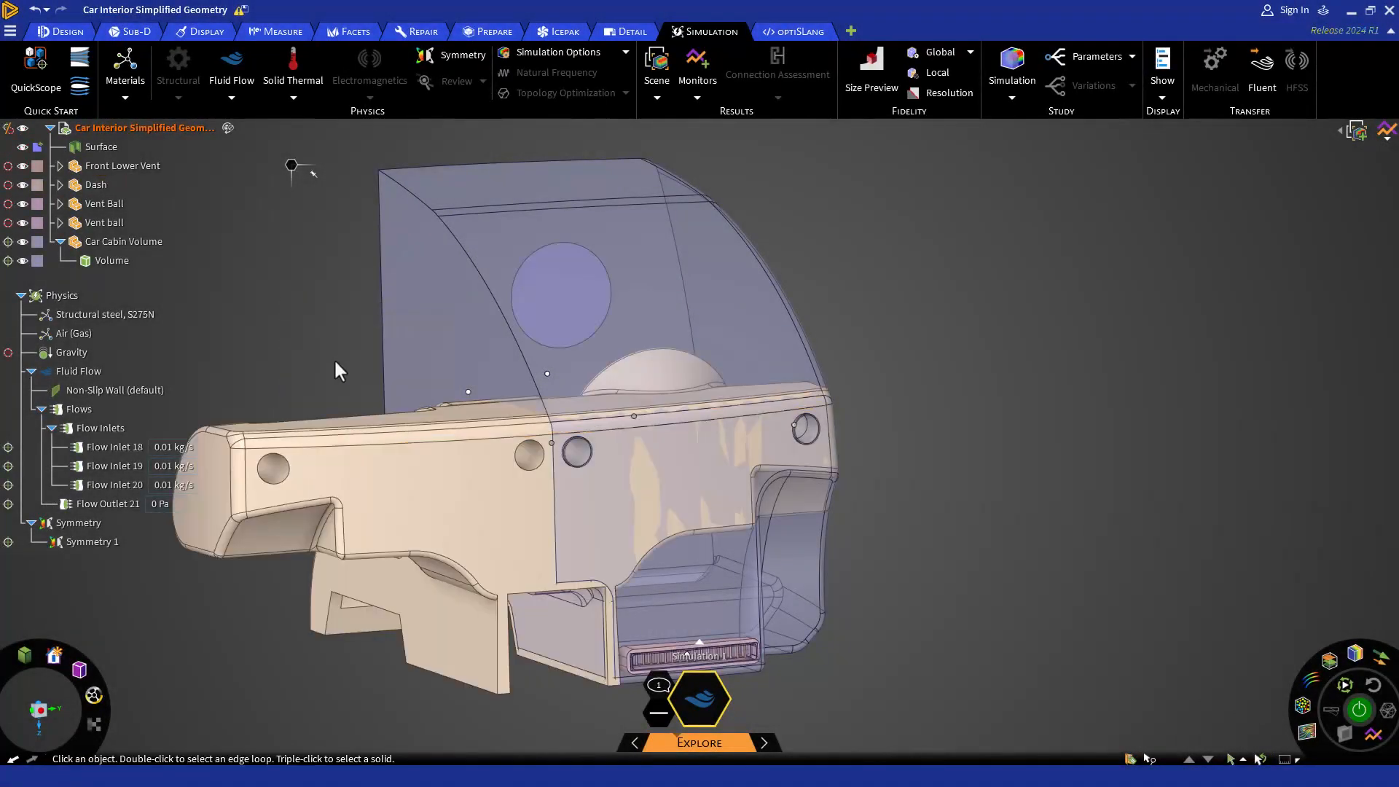
# Set all bodies overlapping the car cabin volume as cutter bodies.
pyautogui.keyDown('ctrl'); pyautogui.moveTo(338, 363); pyautogui.dragTo(434, 357, button='middle'); pyautogui.keyUp('ctrl')
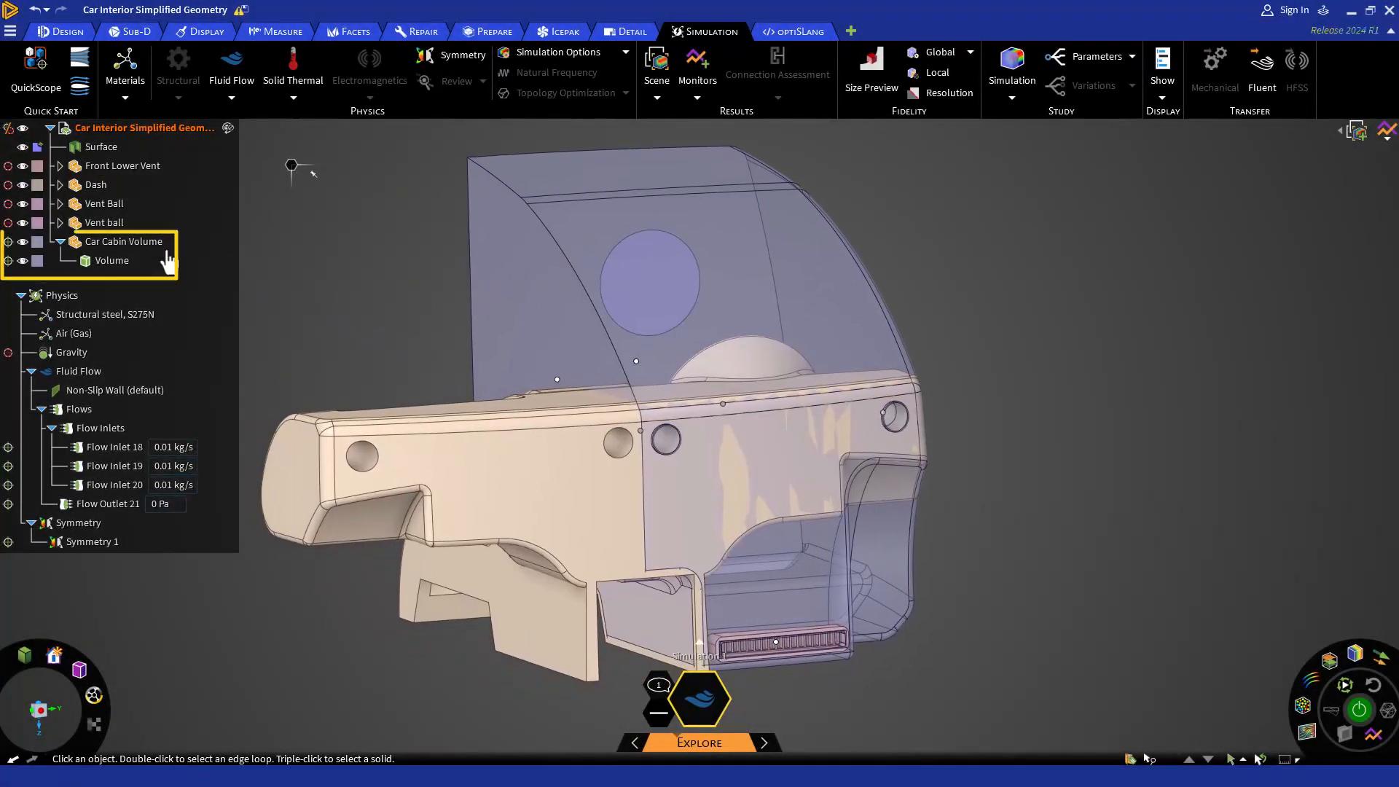
pyautogui.click(111, 262)
pyautogui.rightClick(111, 265)
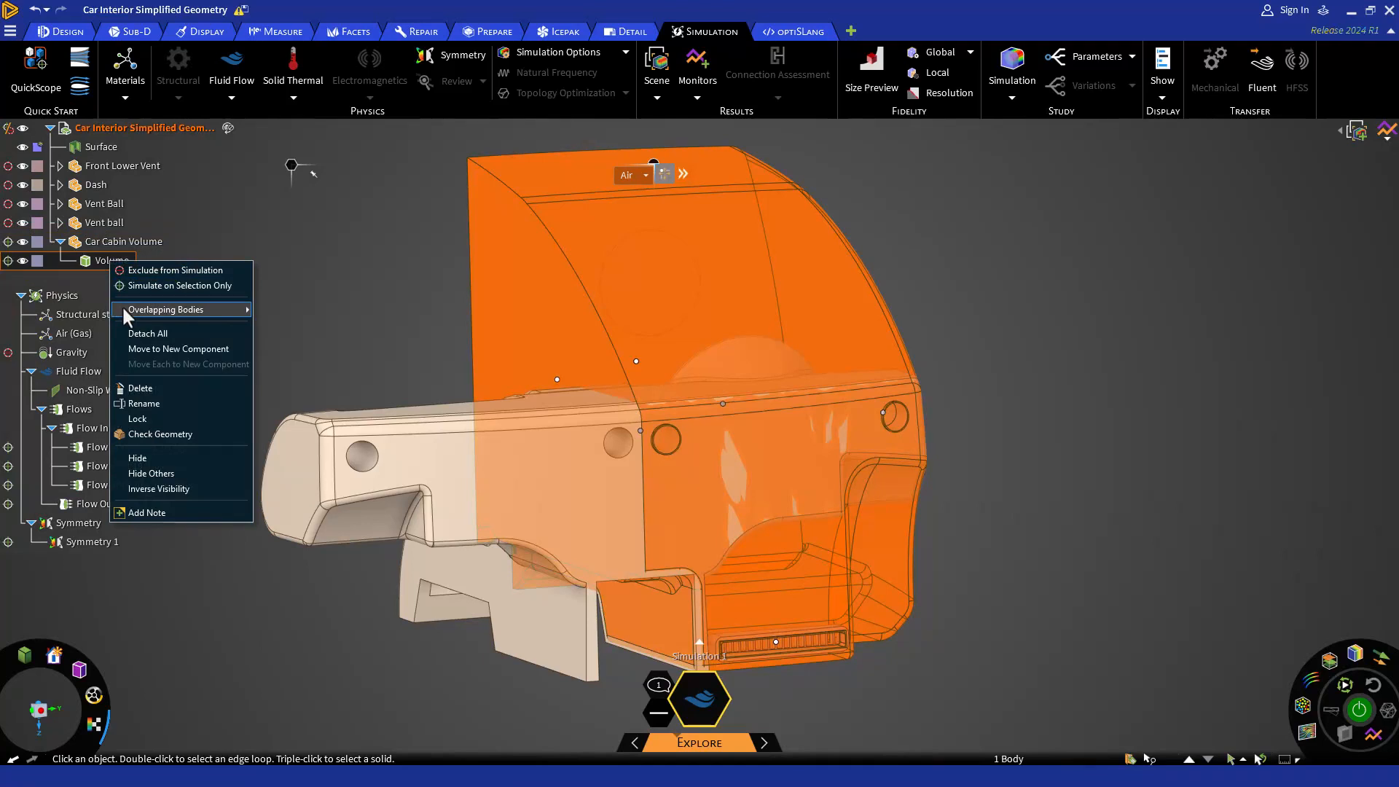
pyautogui.moveTo(141, 308)
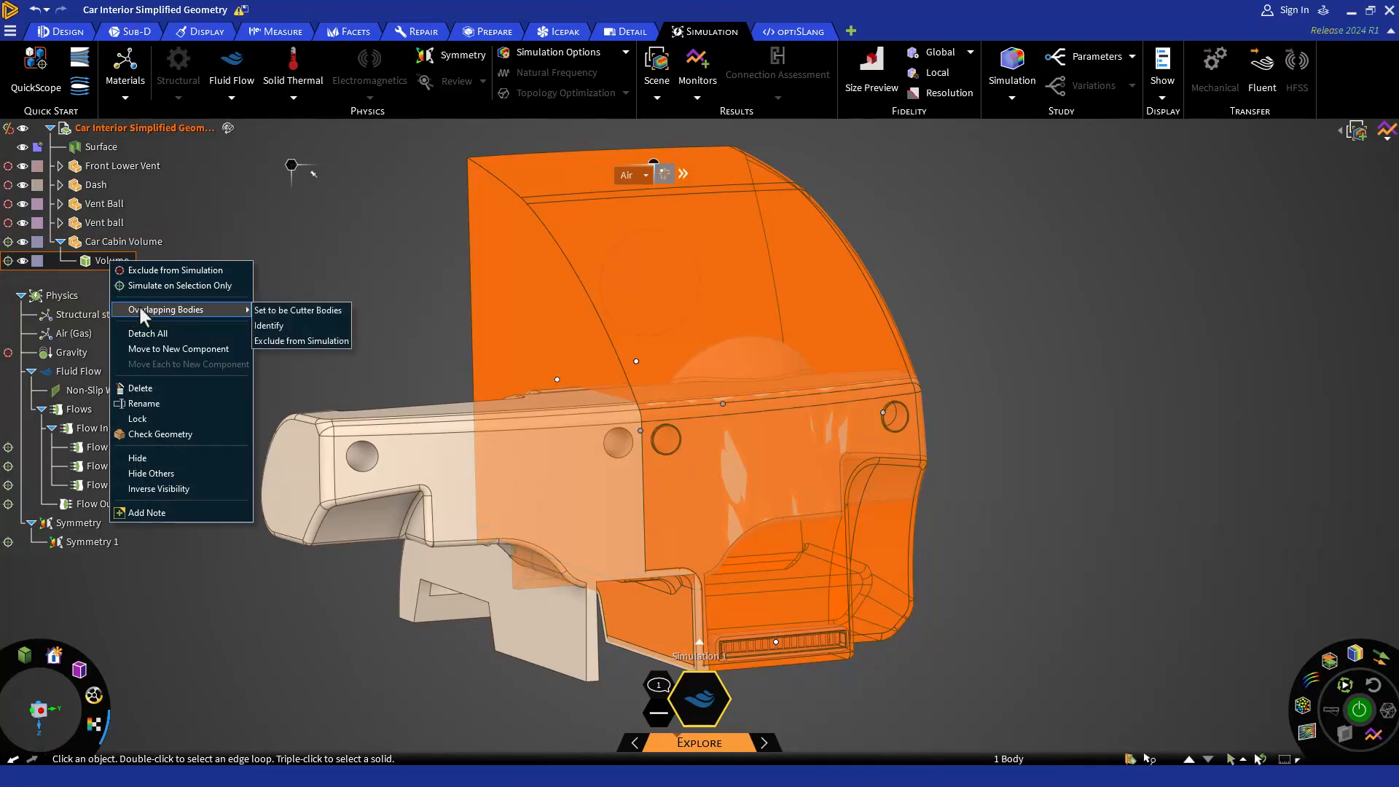
pyautogui.click(270, 313)
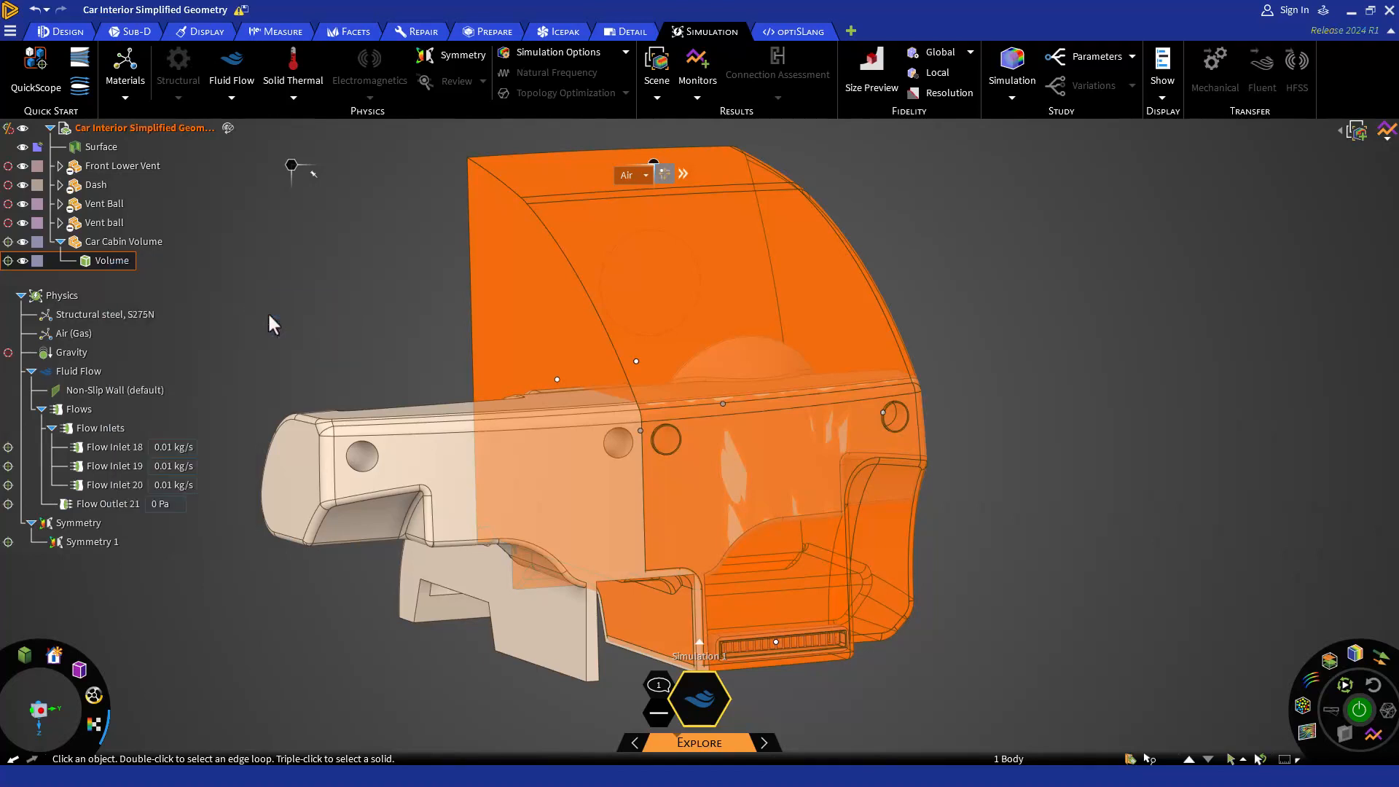
pyautogui.click(269, 315)
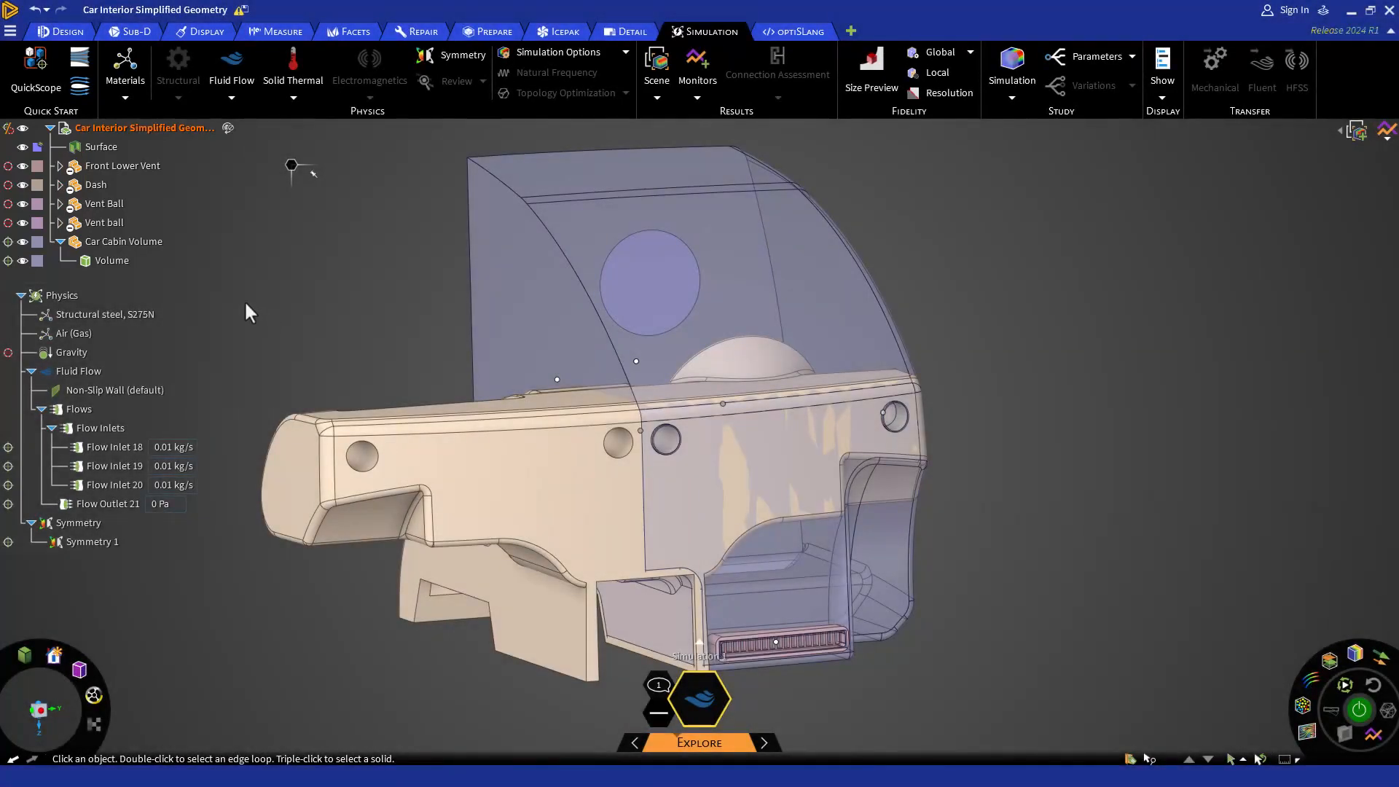
# Check the cutter body option of the body inside the Front Lower Vent component.
pyautogui.click(60, 166)
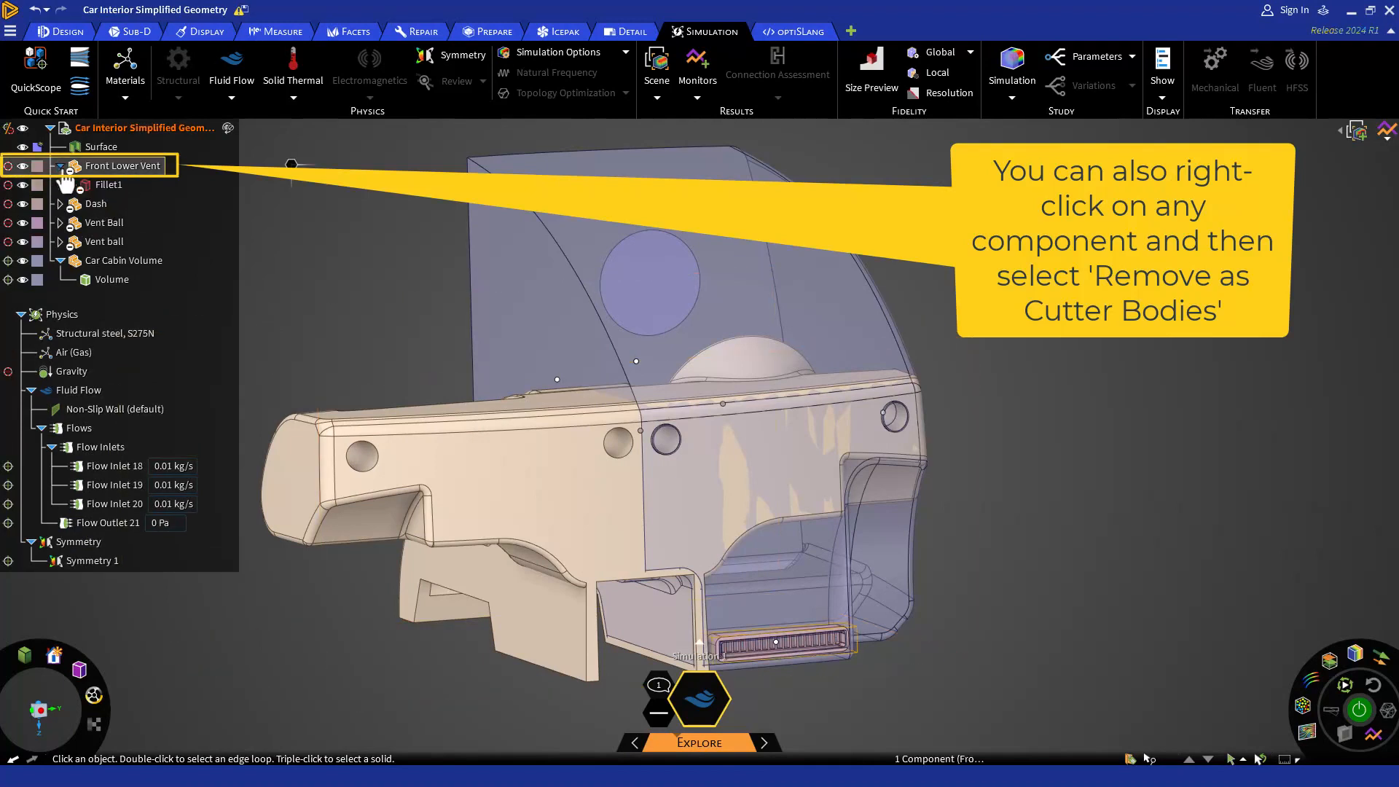
pyautogui.rightClick(106, 195)
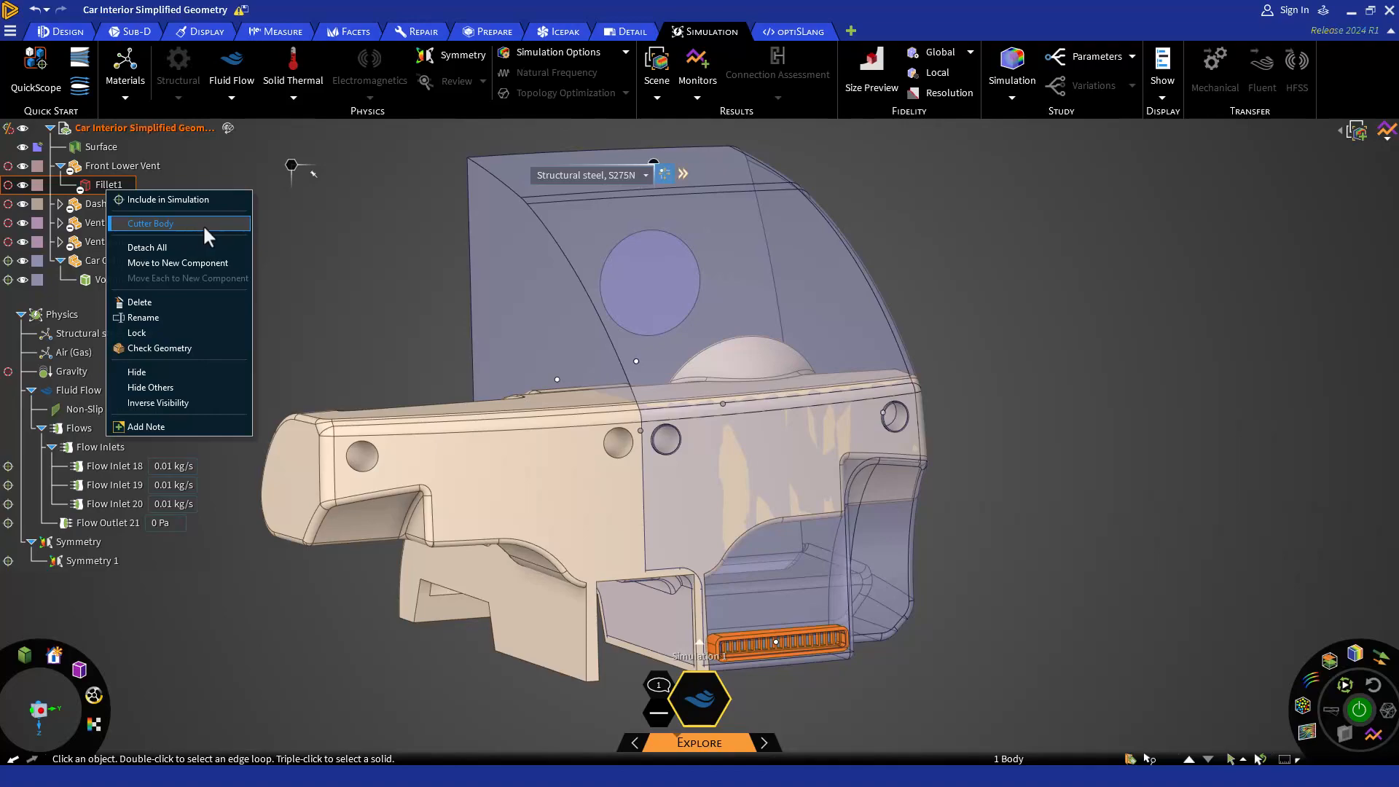
pyautogui.click(308, 235)
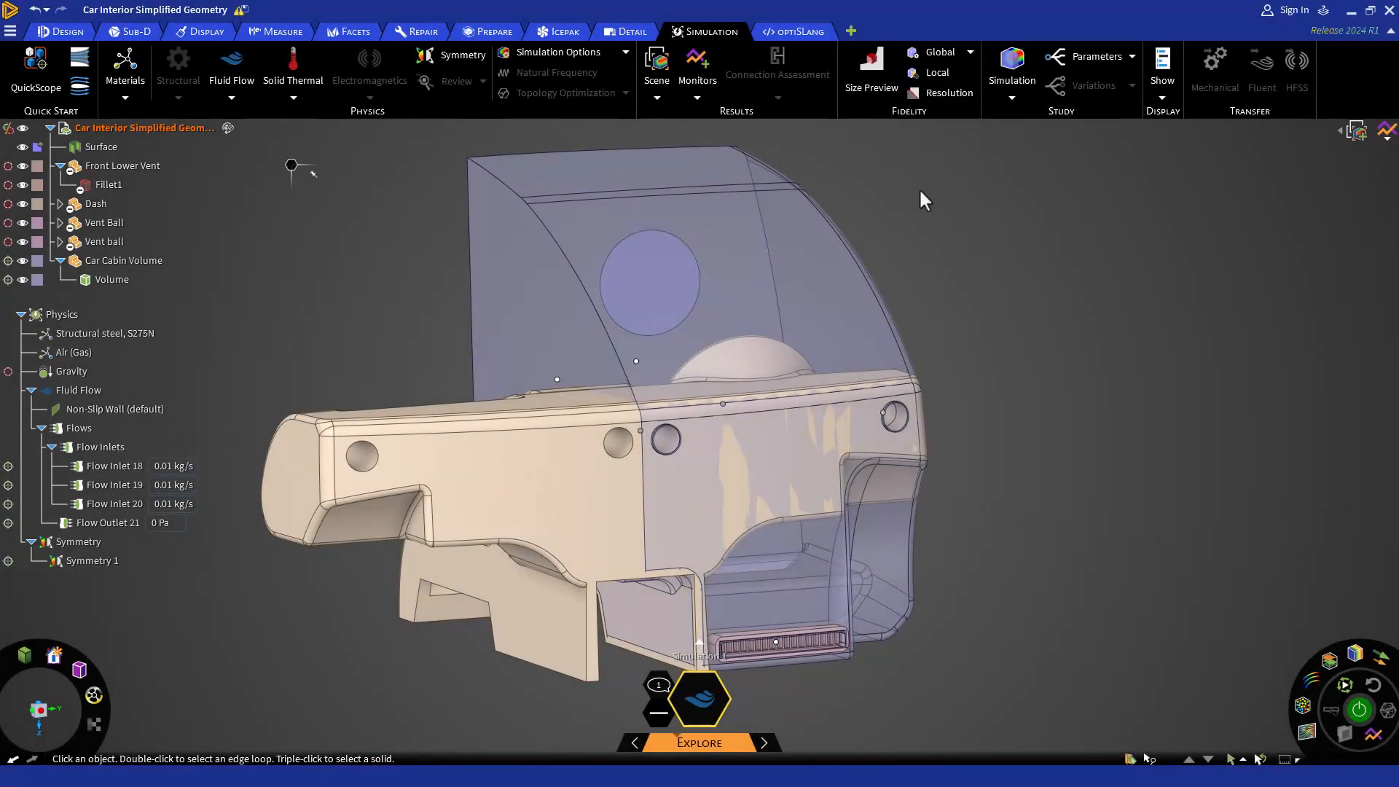
# Apply a local fidelity of 5 mm to the two round vent inlet faces and the rectangular lower vent inlet face.
pyautogui.scroll(-1, 921, 195)
pyautogui.scroll(1, 954, 398)
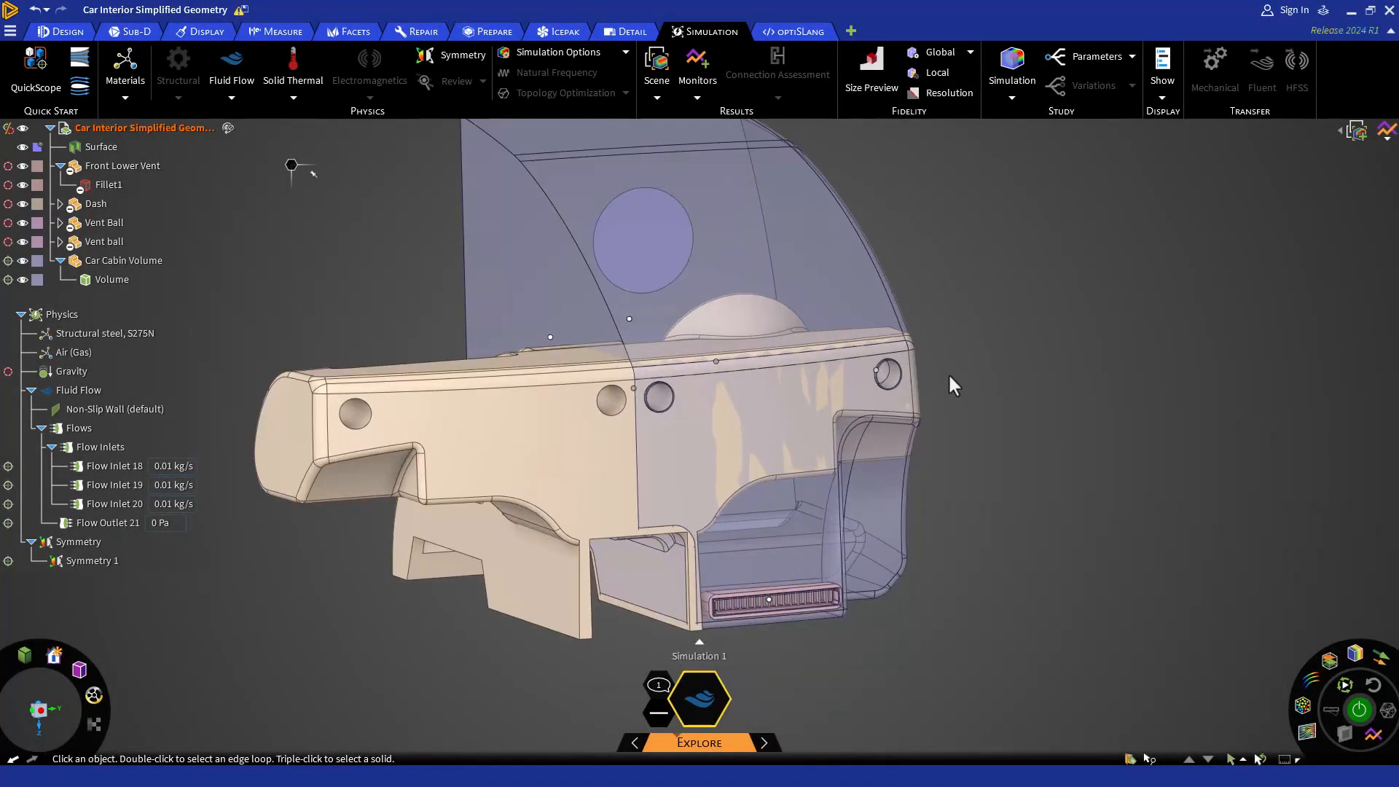
pyautogui.moveTo(938, 334); pyautogui.dragTo(903, 354, button='middle')
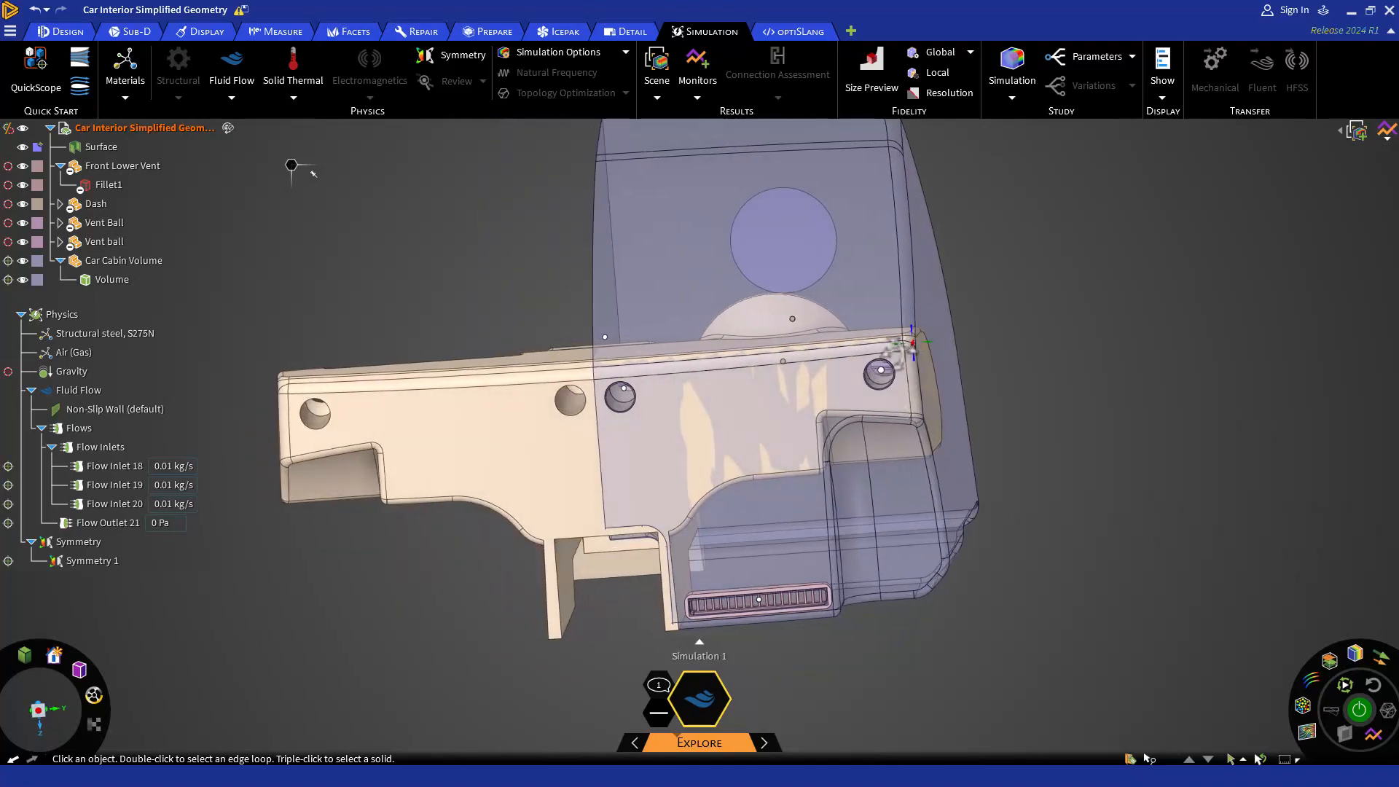
pyautogui.click(879, 386)
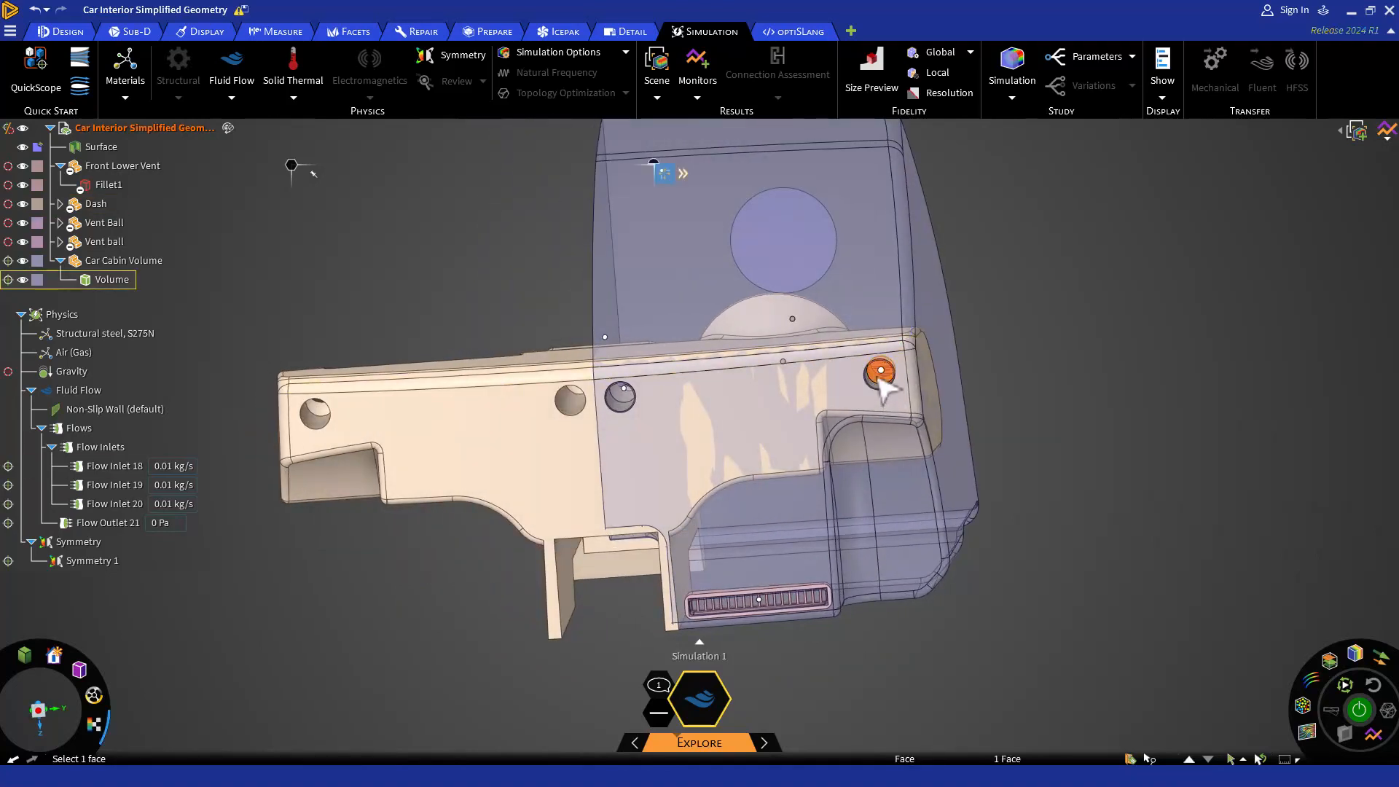
pyautogui.scroll(2, 620, 397)
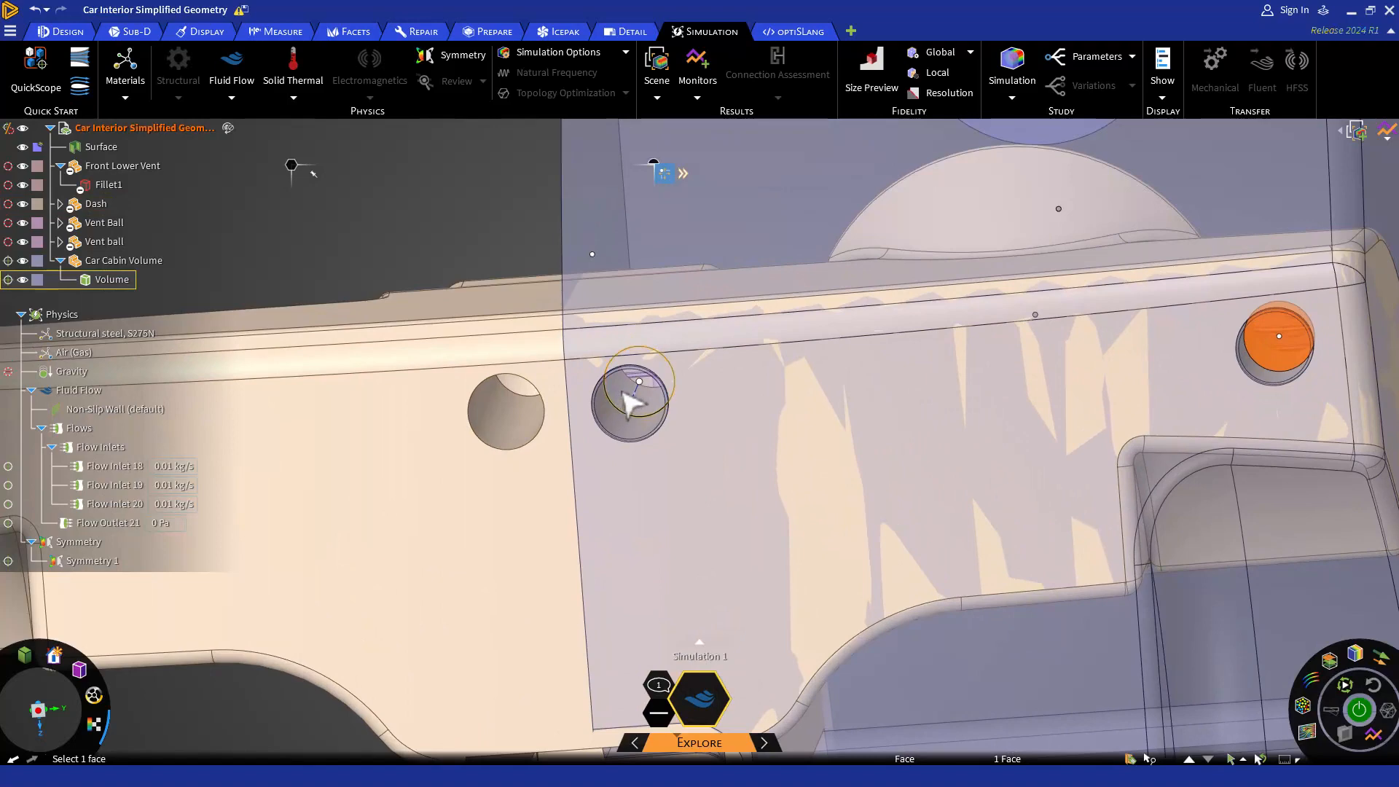
pyautogui.click(627, 395)
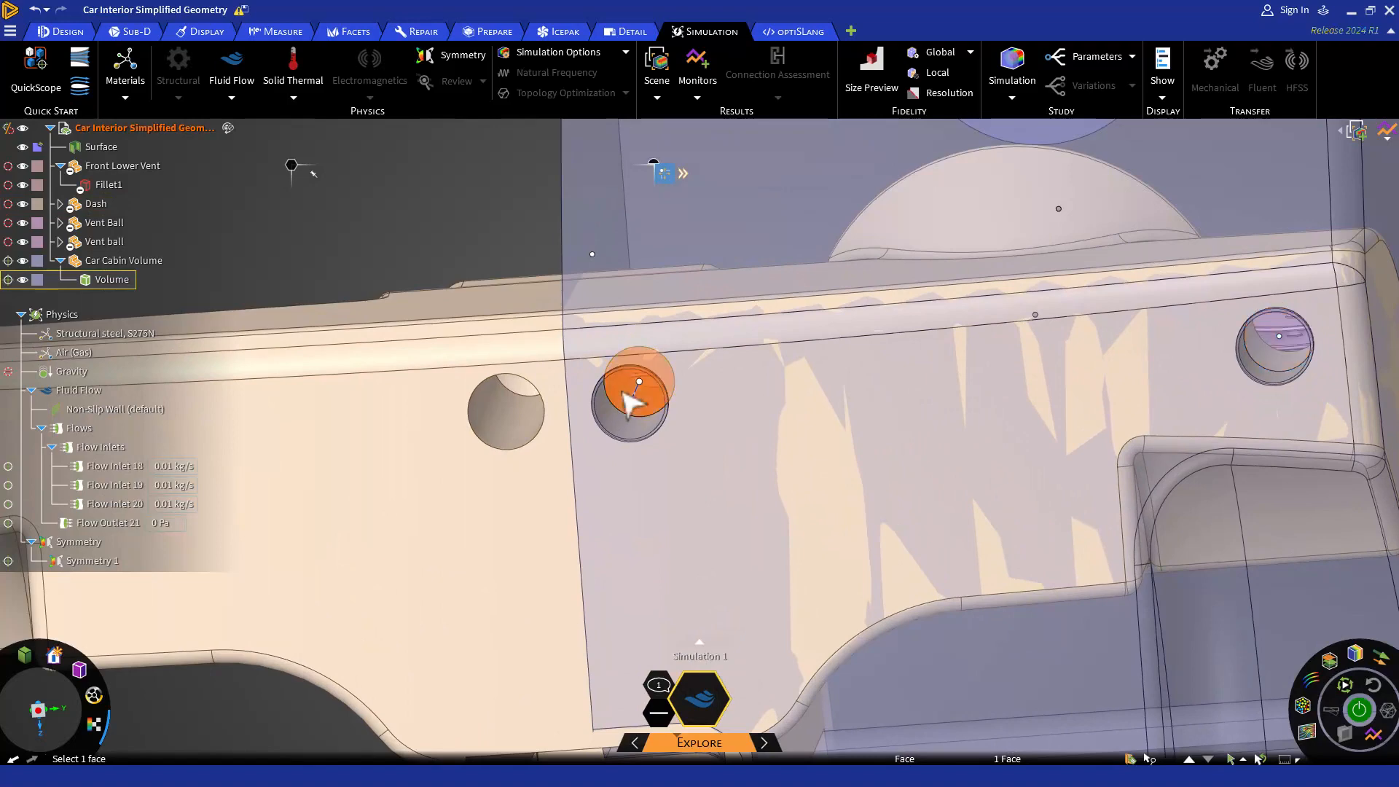
pyautogui.keyDown('ctrl'); pyautogui.click(1270, 361); pyautogui.keyUp('ctrl')
pyautogui.scroll(-3, 809, 394)
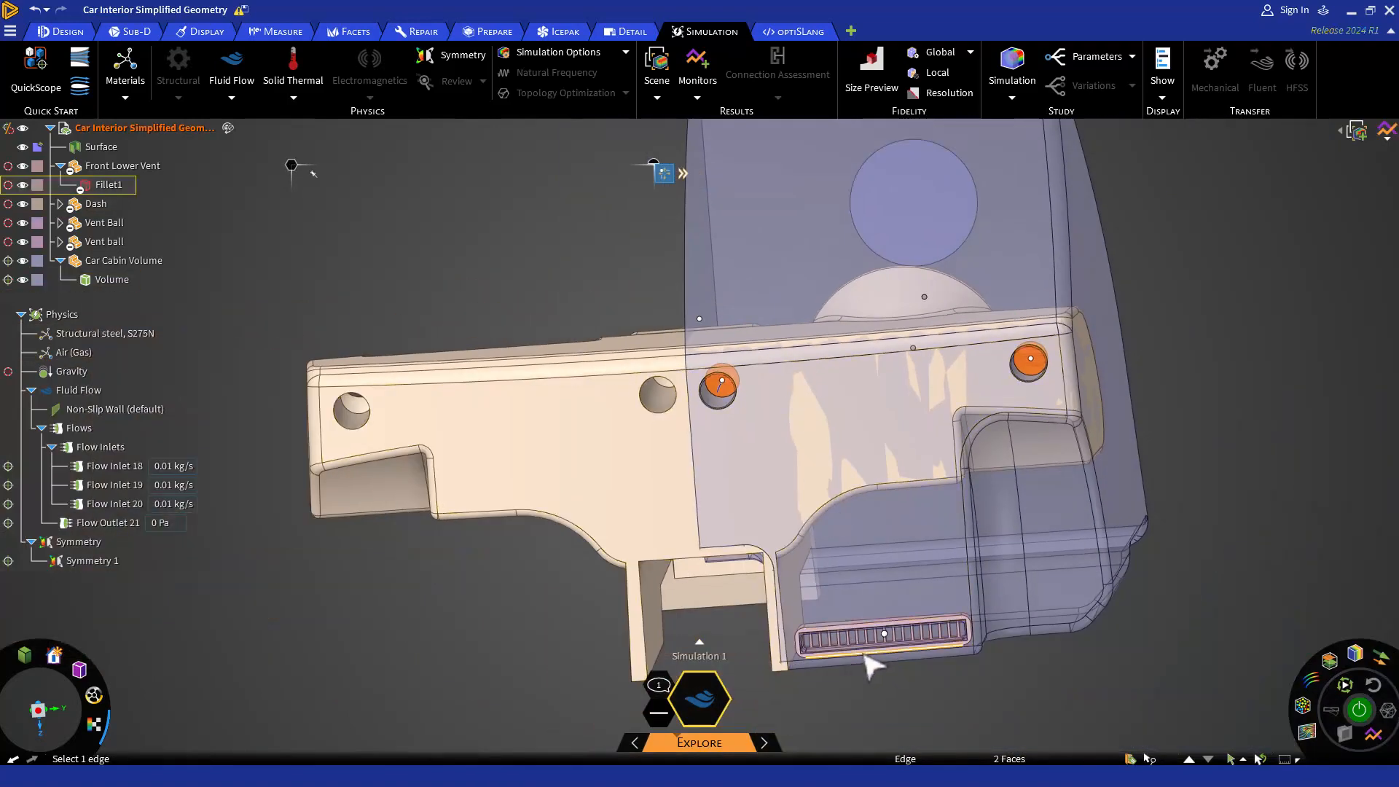
pyautogui.scroll(3, 869, 664)
pyautogui.keyDown('ctrl'); pyautogui.click(843, 624); pyautogui.keyUp('ctrl')
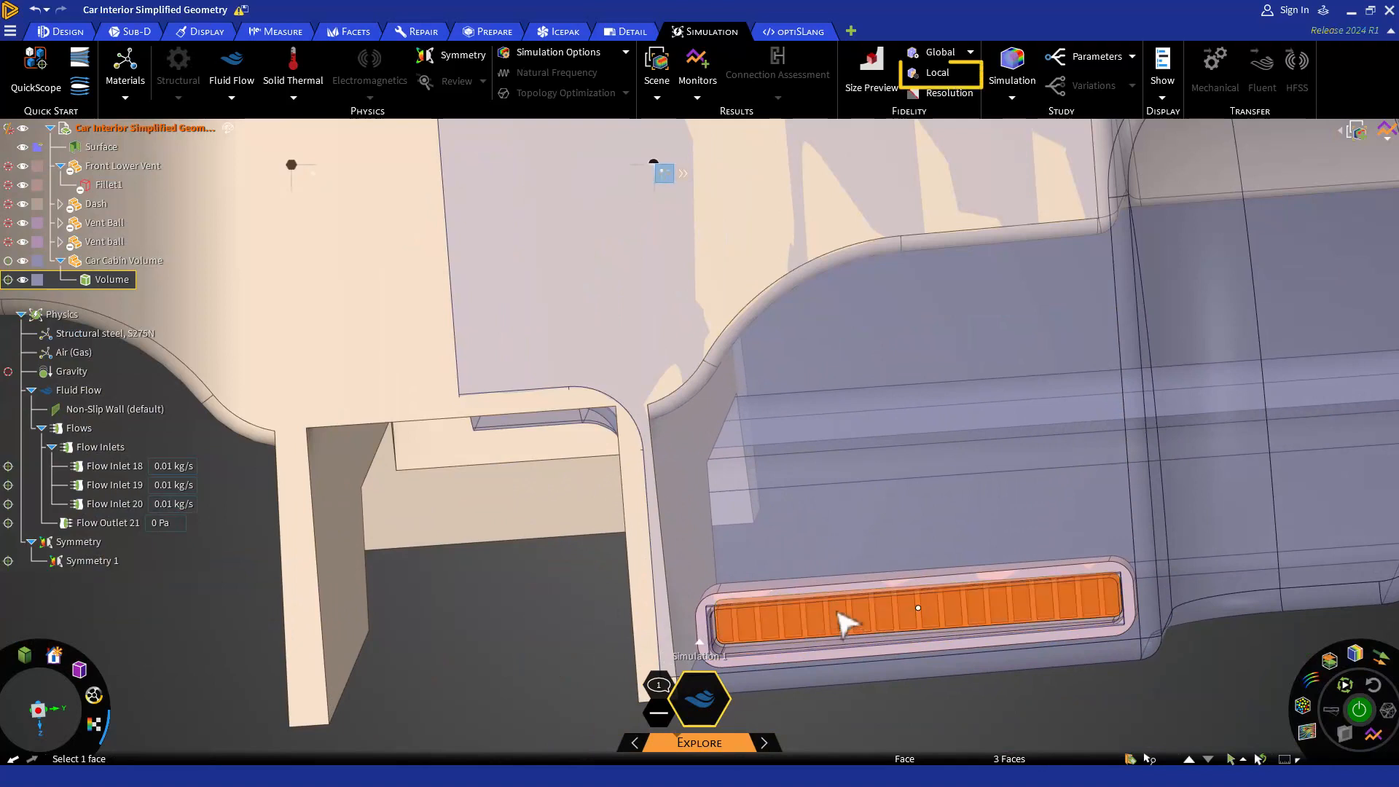
pyautogui.click(937, 82)
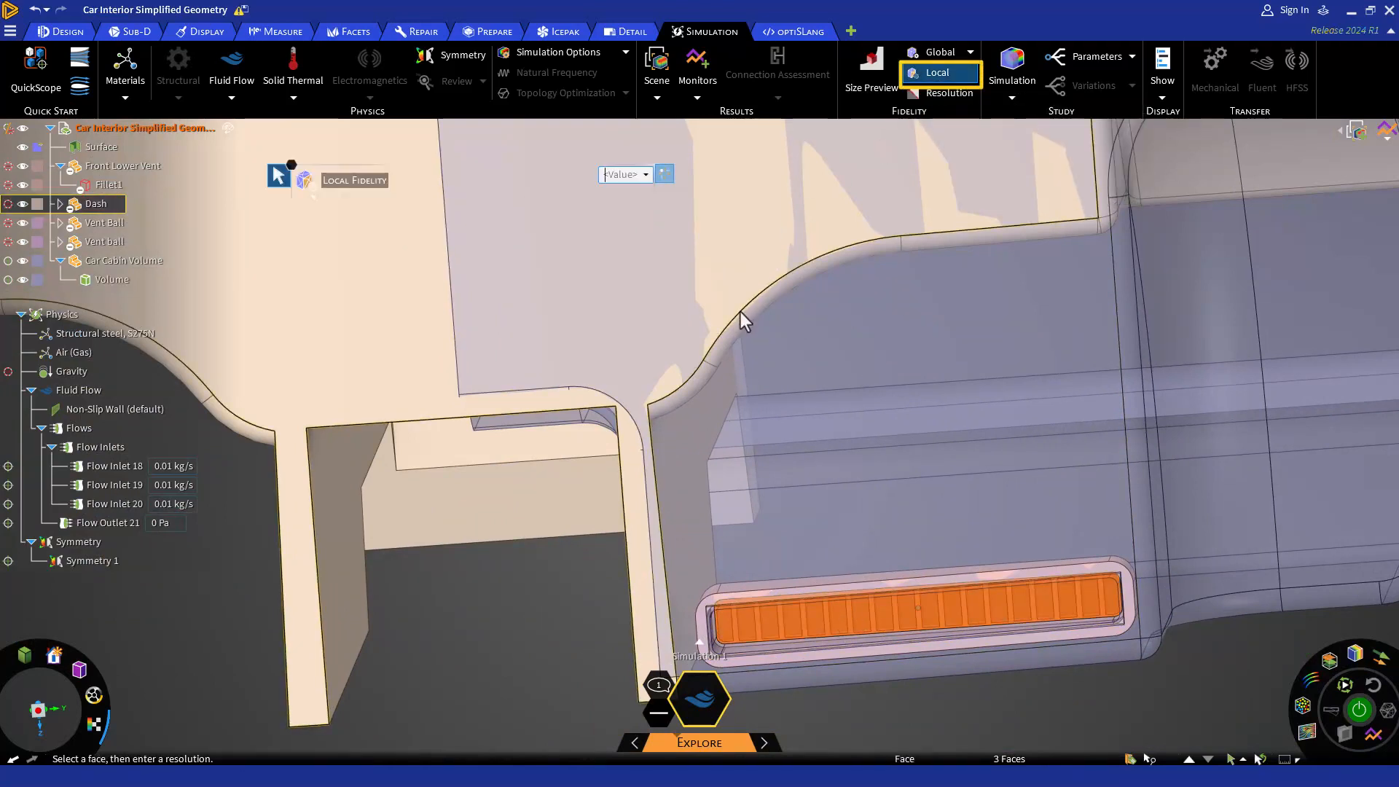
pyautogui.write('5mm')
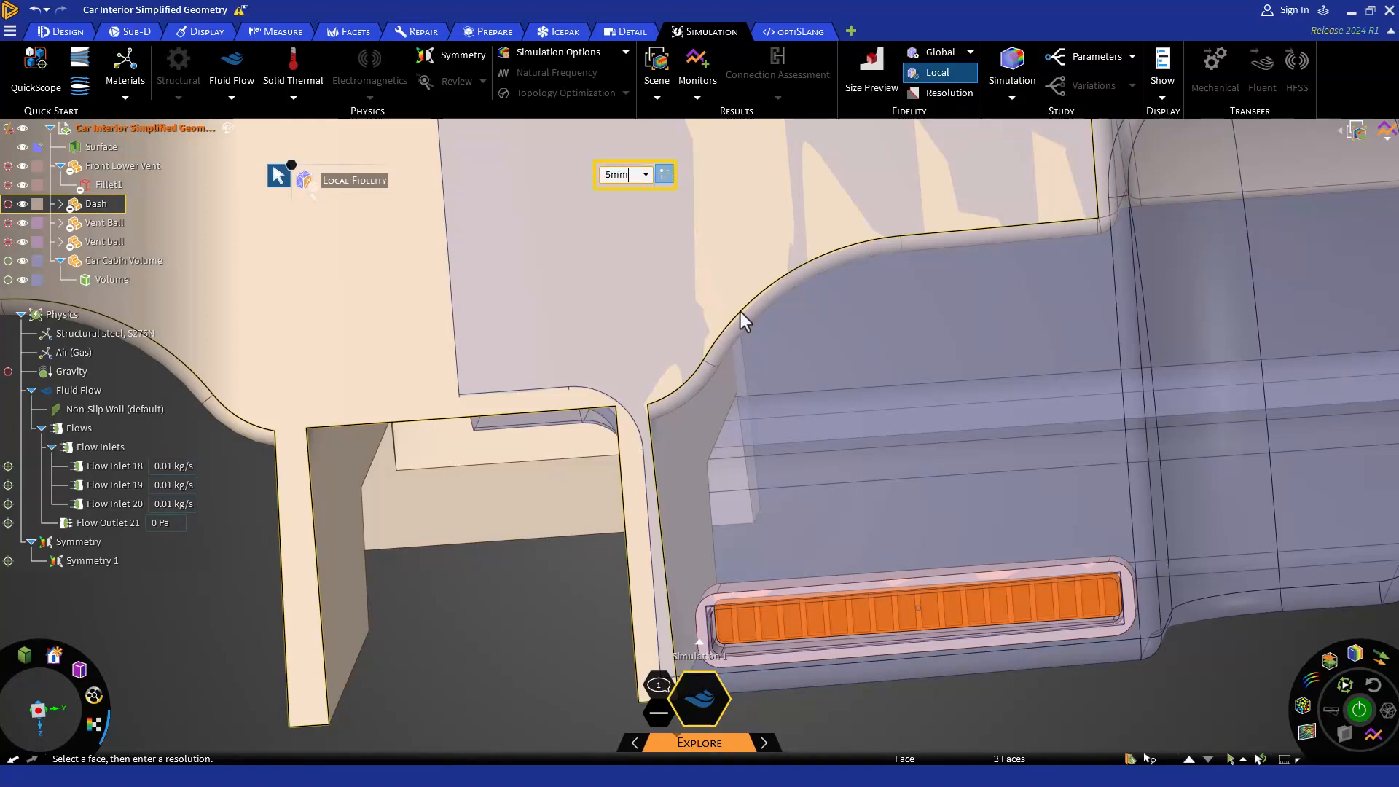
pyautogui.press('Return')
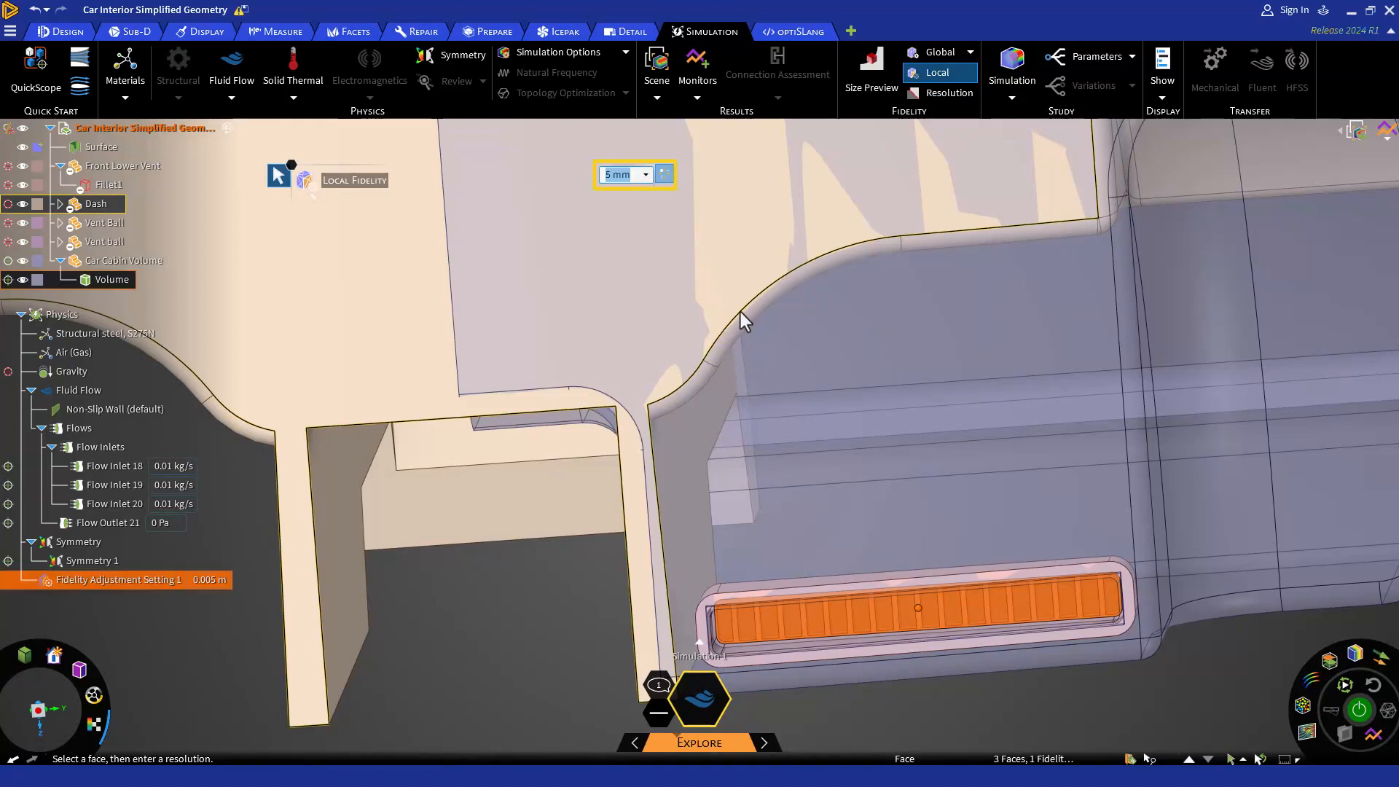
pyautogui.scroll(-4, 562, 627)
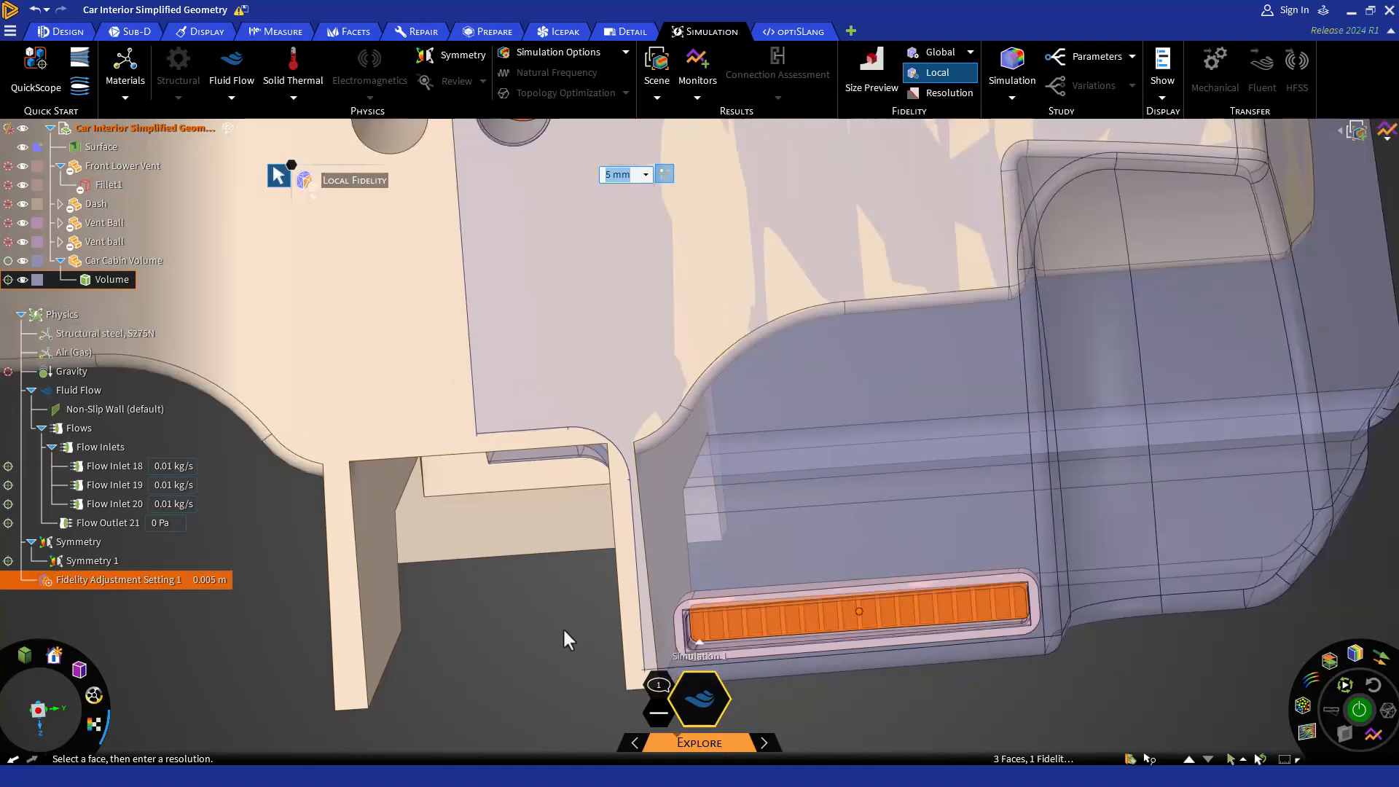
pyautogui.moveTo(562, 627); pyautogui.dragTo(532, 698, button='middle')
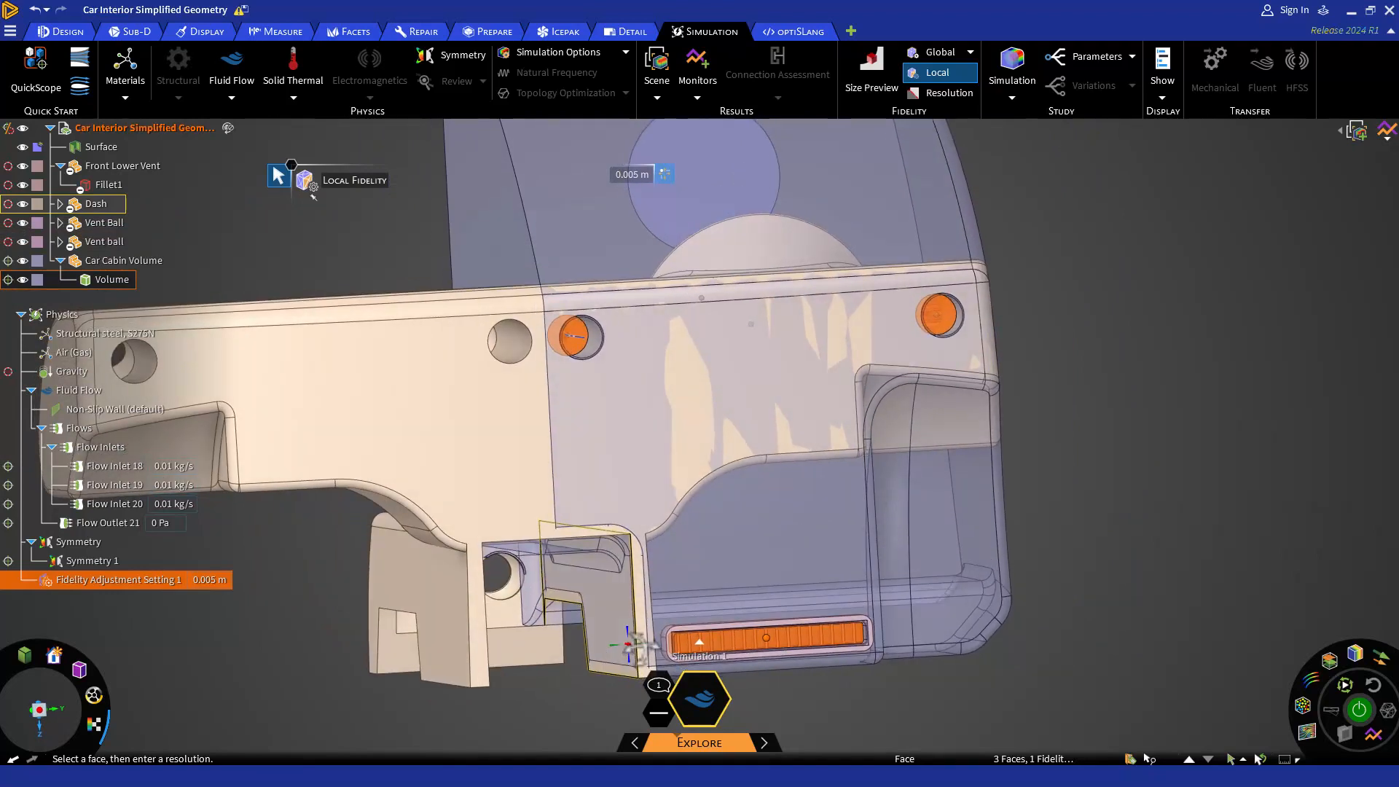
pyautogui.click(532, 699)
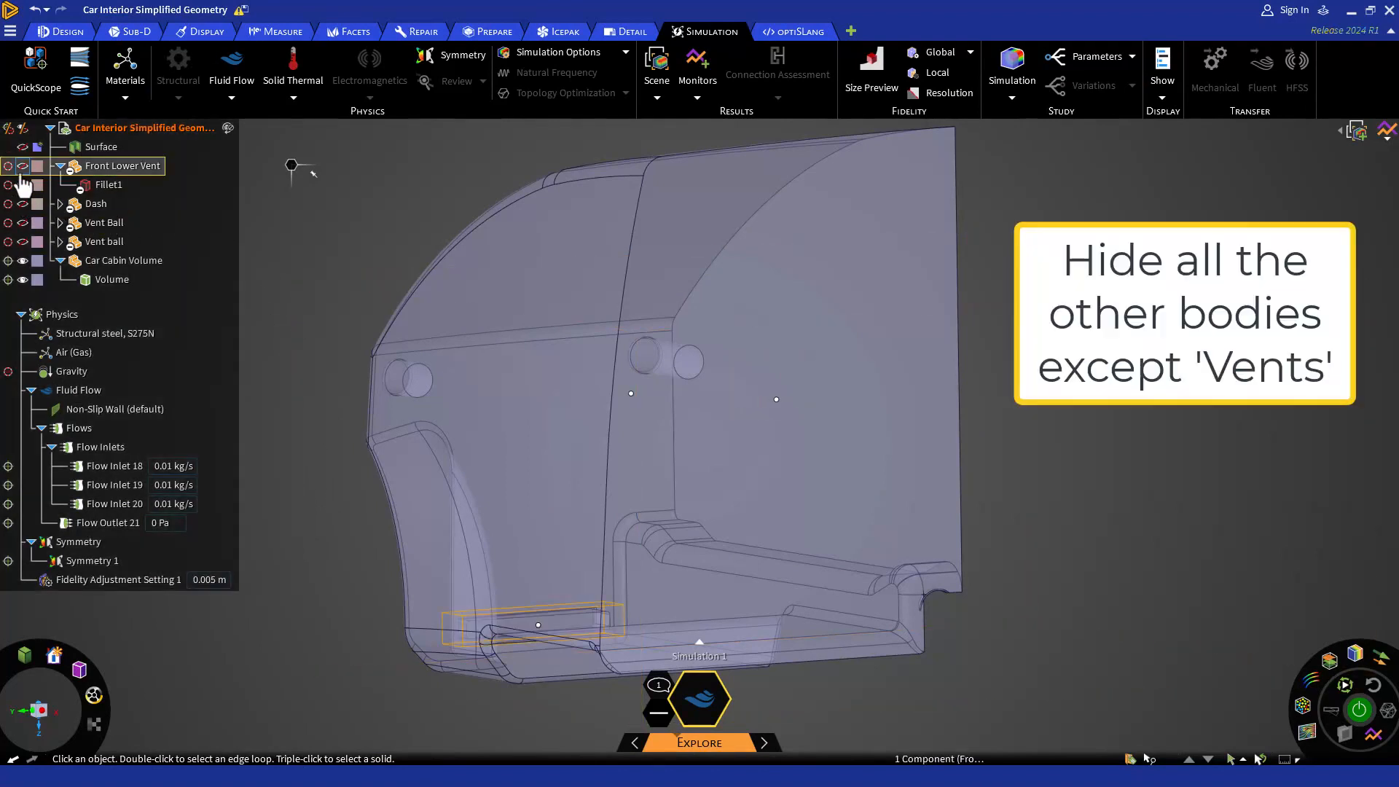
# Show the Front Lower Vent and both vent balls, and hide the Car Cabin Volume.
pyautogui.click(22, 166)
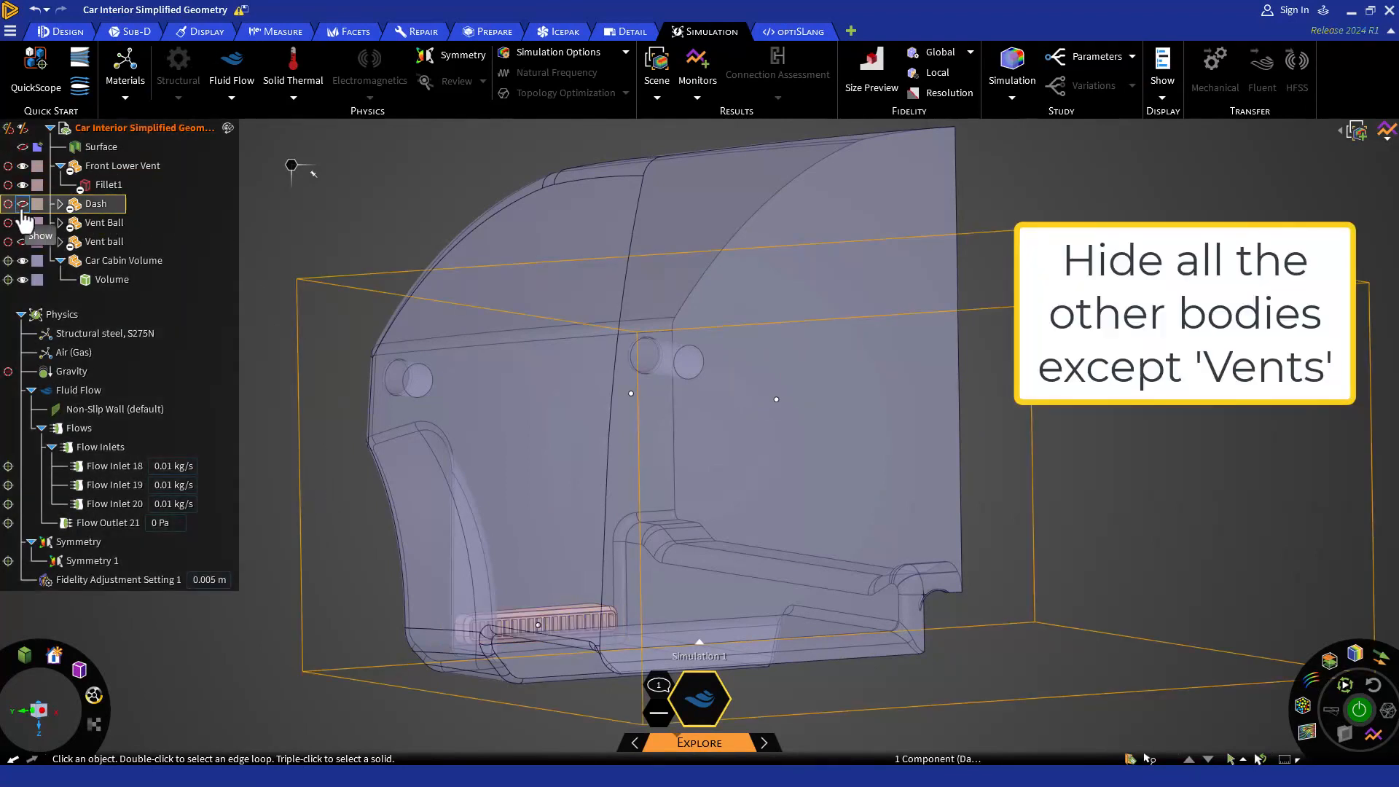
pyautogui.click(23, 222)
pyautogui.click(22, 241)
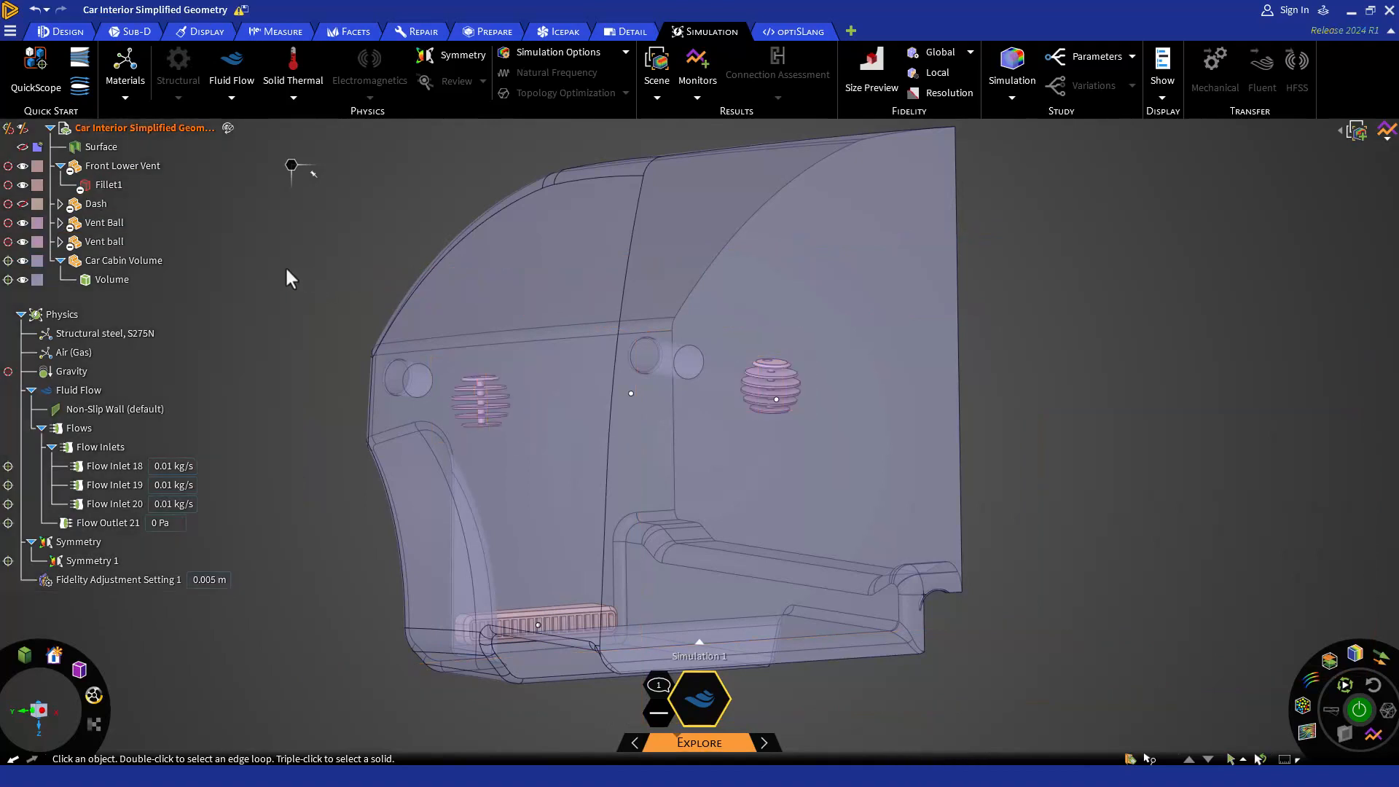
pyautogui.click(121, 260)
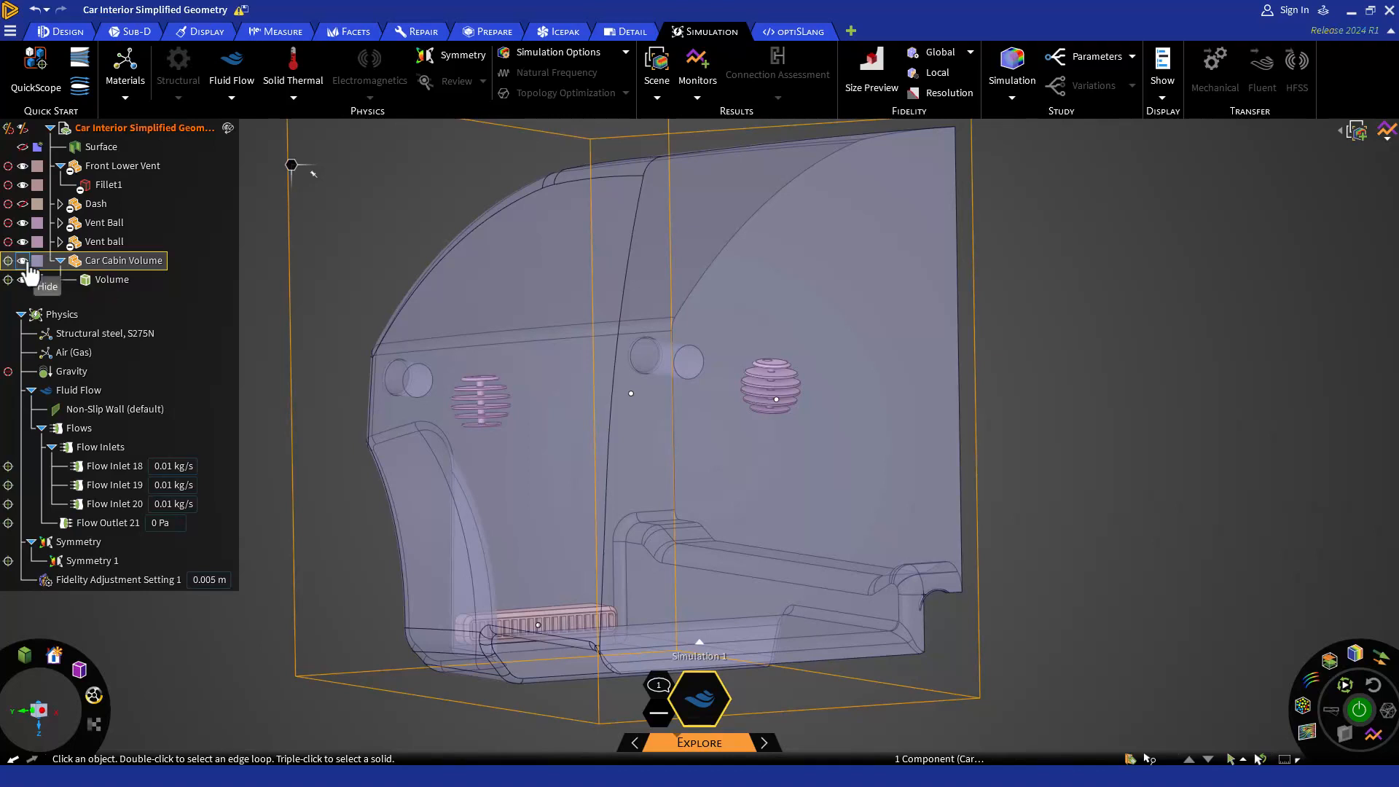
pyautogui.click(24, 261)
pyautogui.click(303, 280)
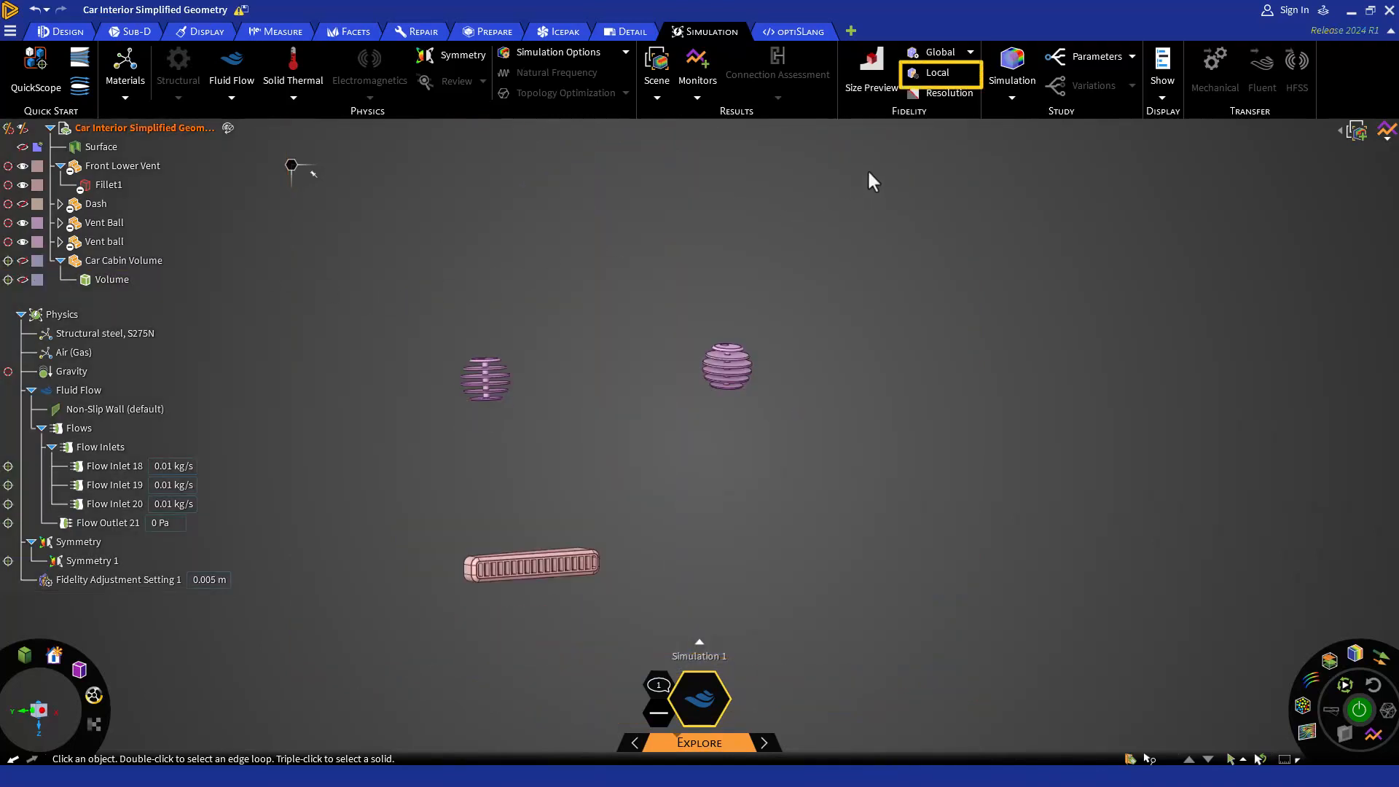
# Apply a local fidelity of 2.5 mm to all faces of the lower vent and both vent balls.
pyautogui.click(950, 80)
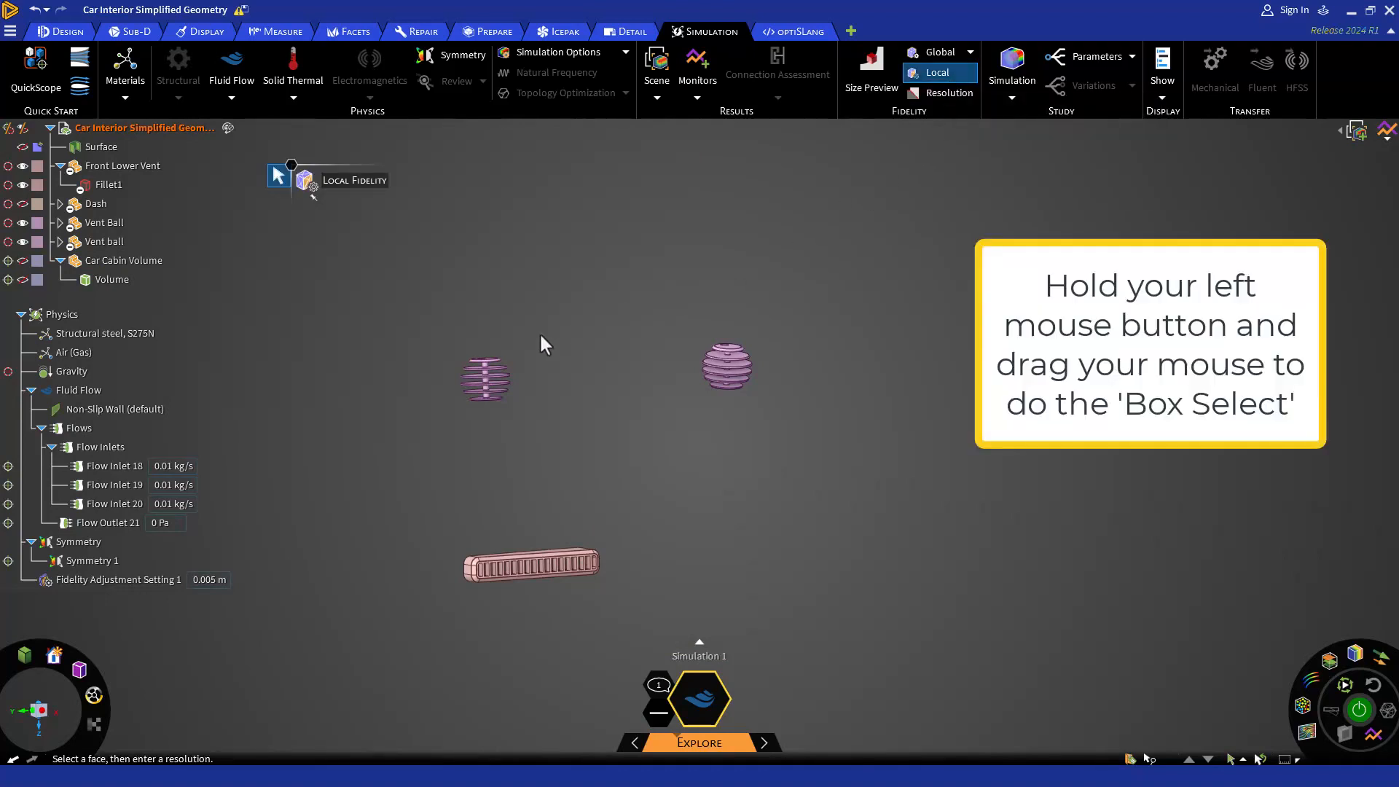
pyautogui.moveTo(373, 323); pyautogui.dragTo(843, 620)
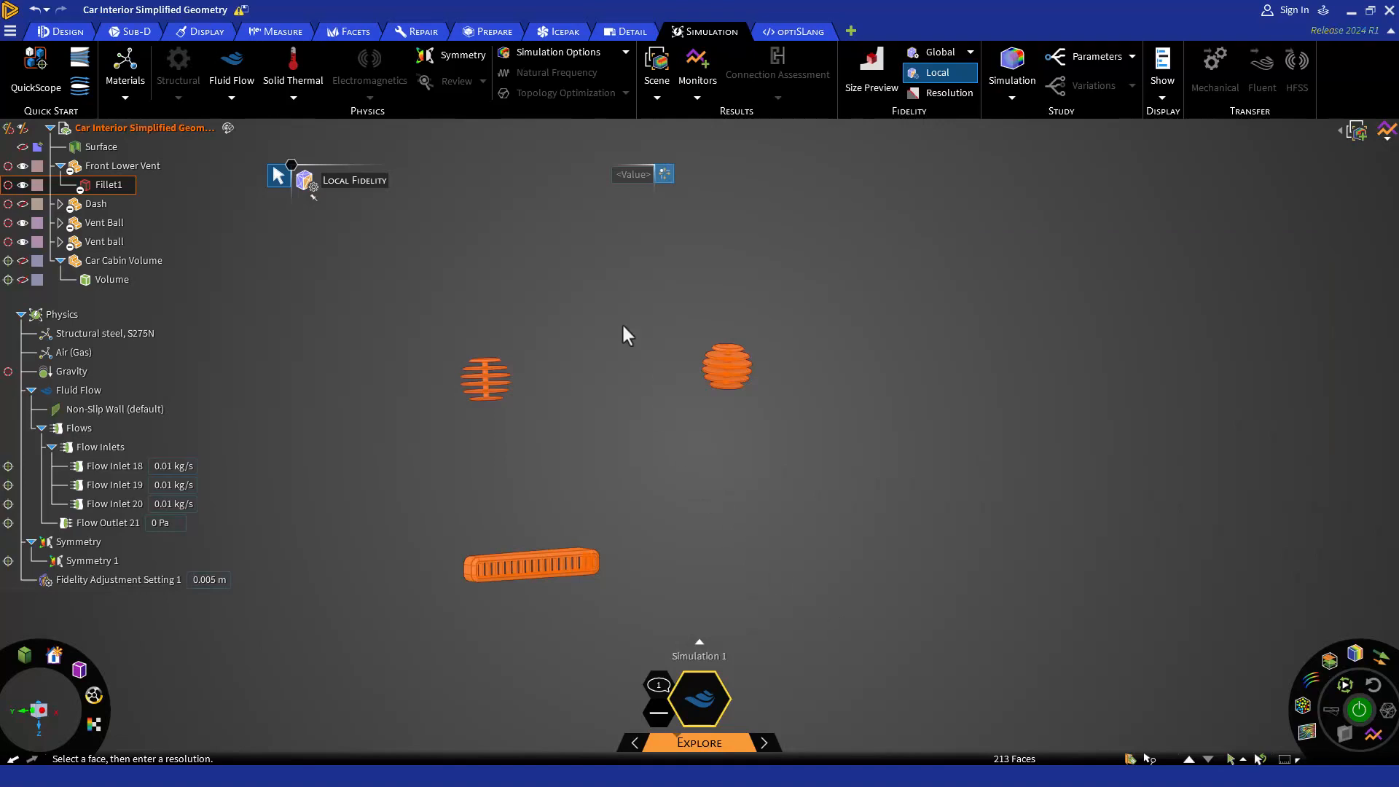
pyautogui.click(619, 175)
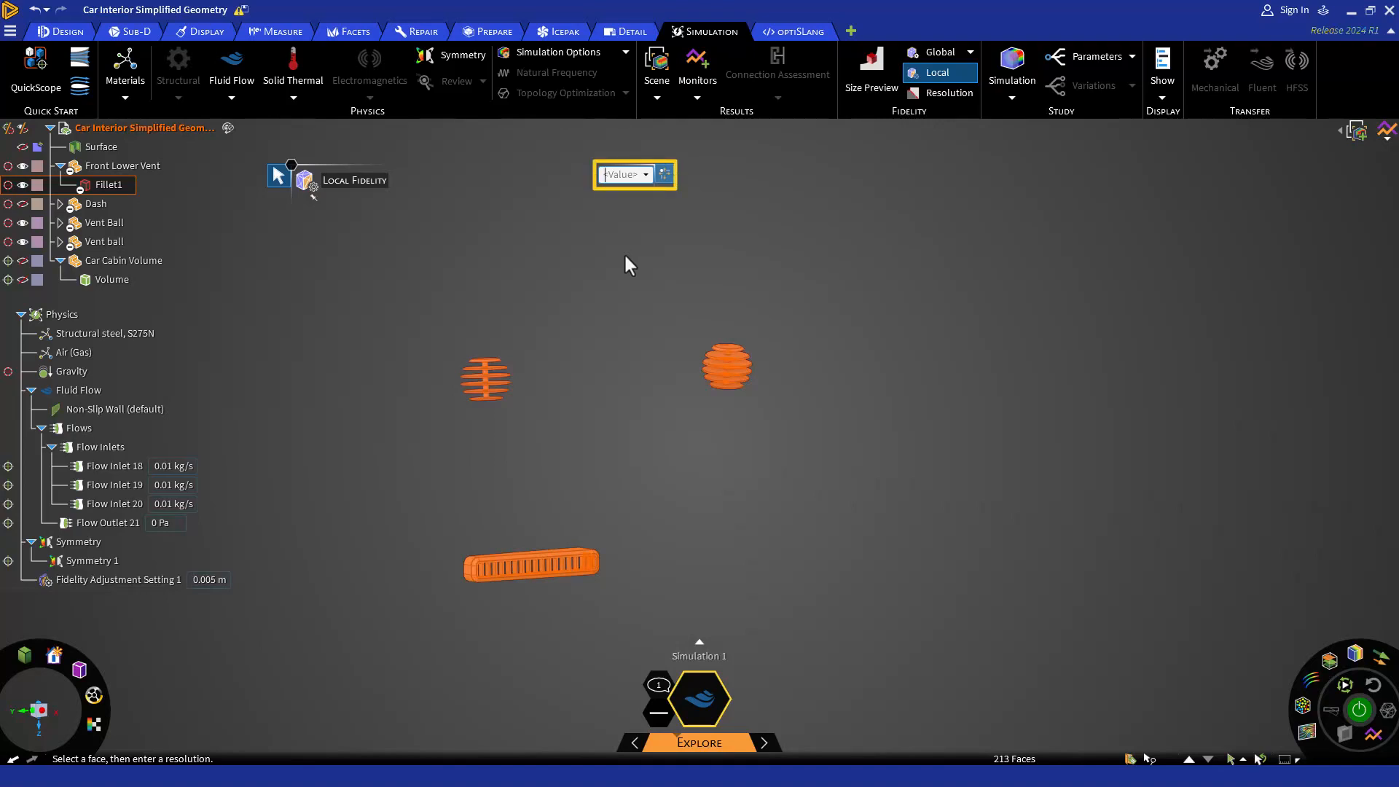
pyautogui.write('2.5mm')
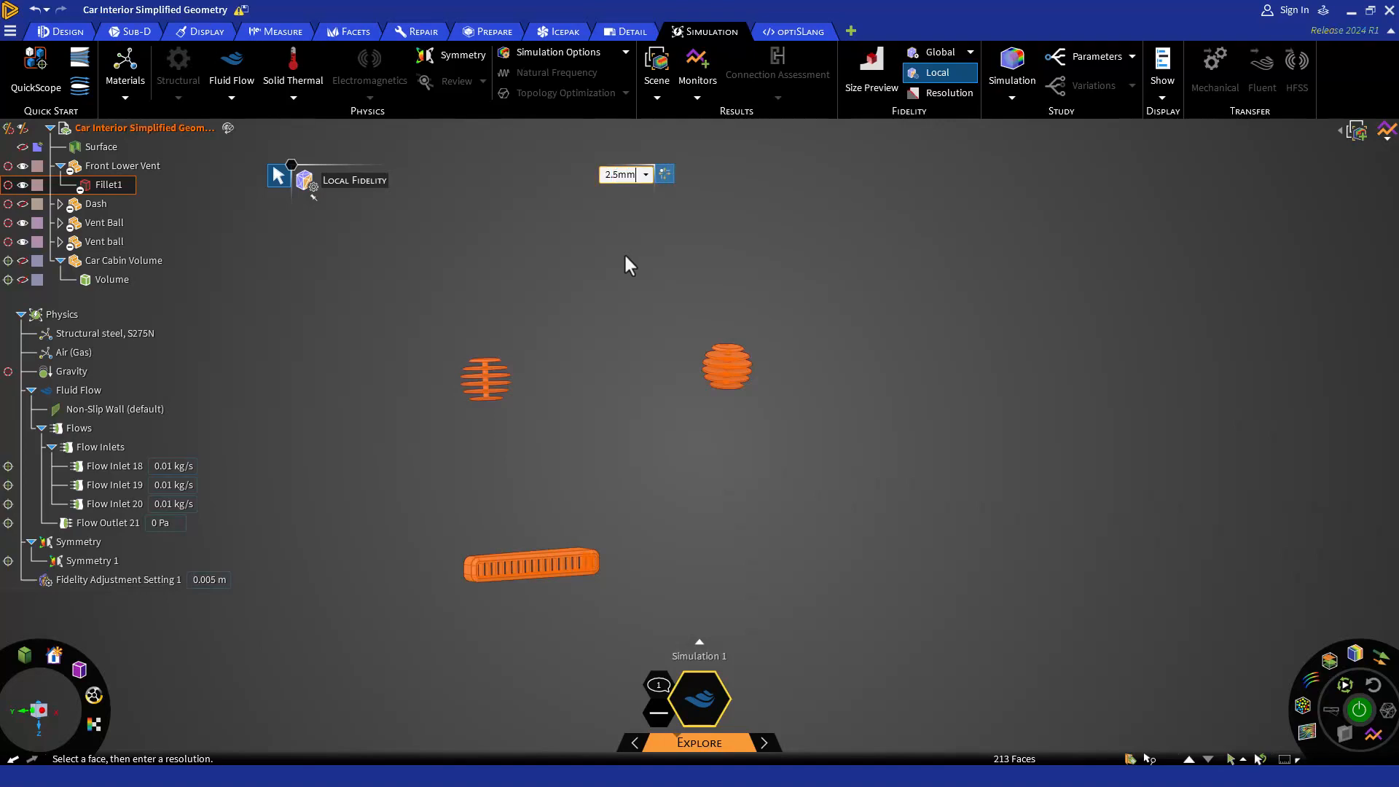
pyautogui.press('Return')
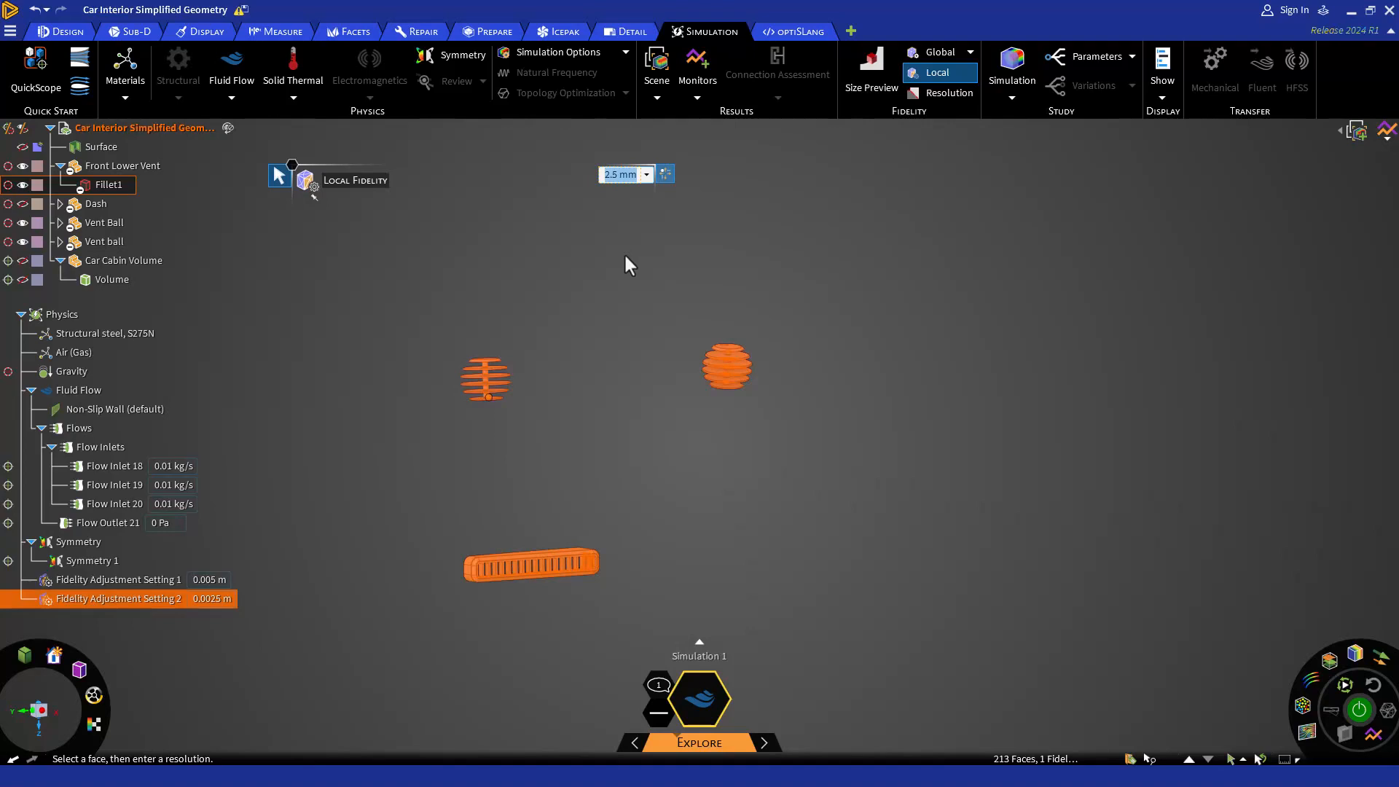
pyautogui.press('Escape')
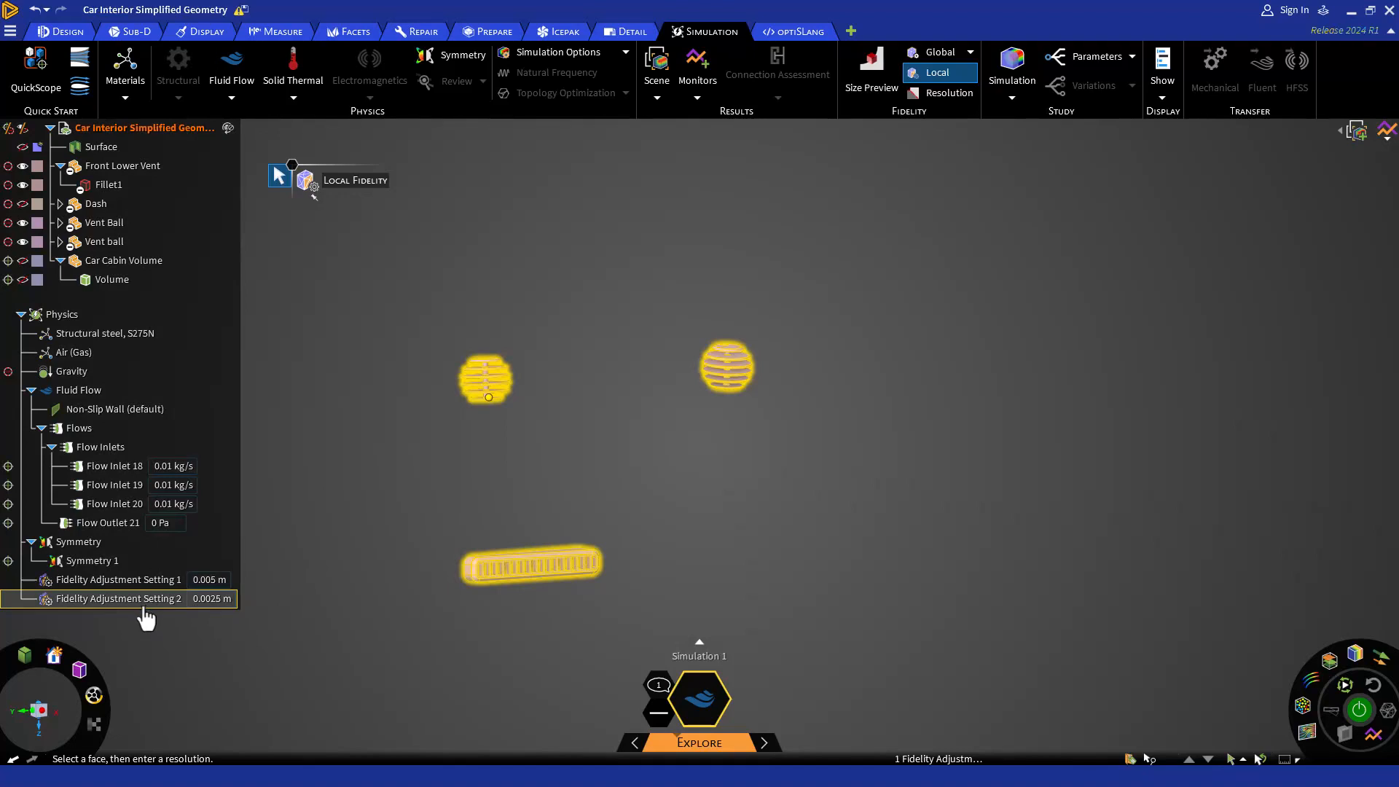
pyautogui.press('Escape')
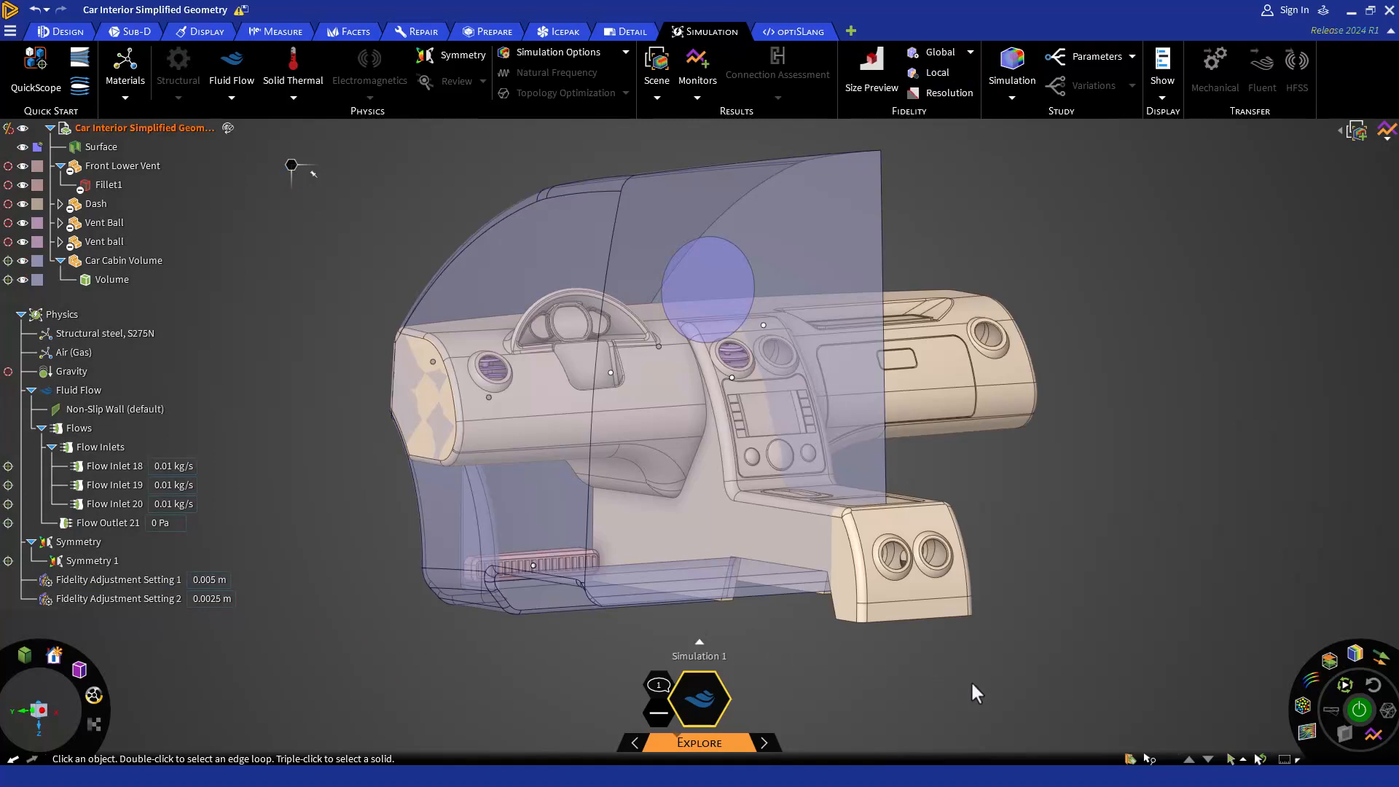
# Run the airflow simulation in Explore mode and turn off the velocity vectors.
pyautogui.click(1368, 718)
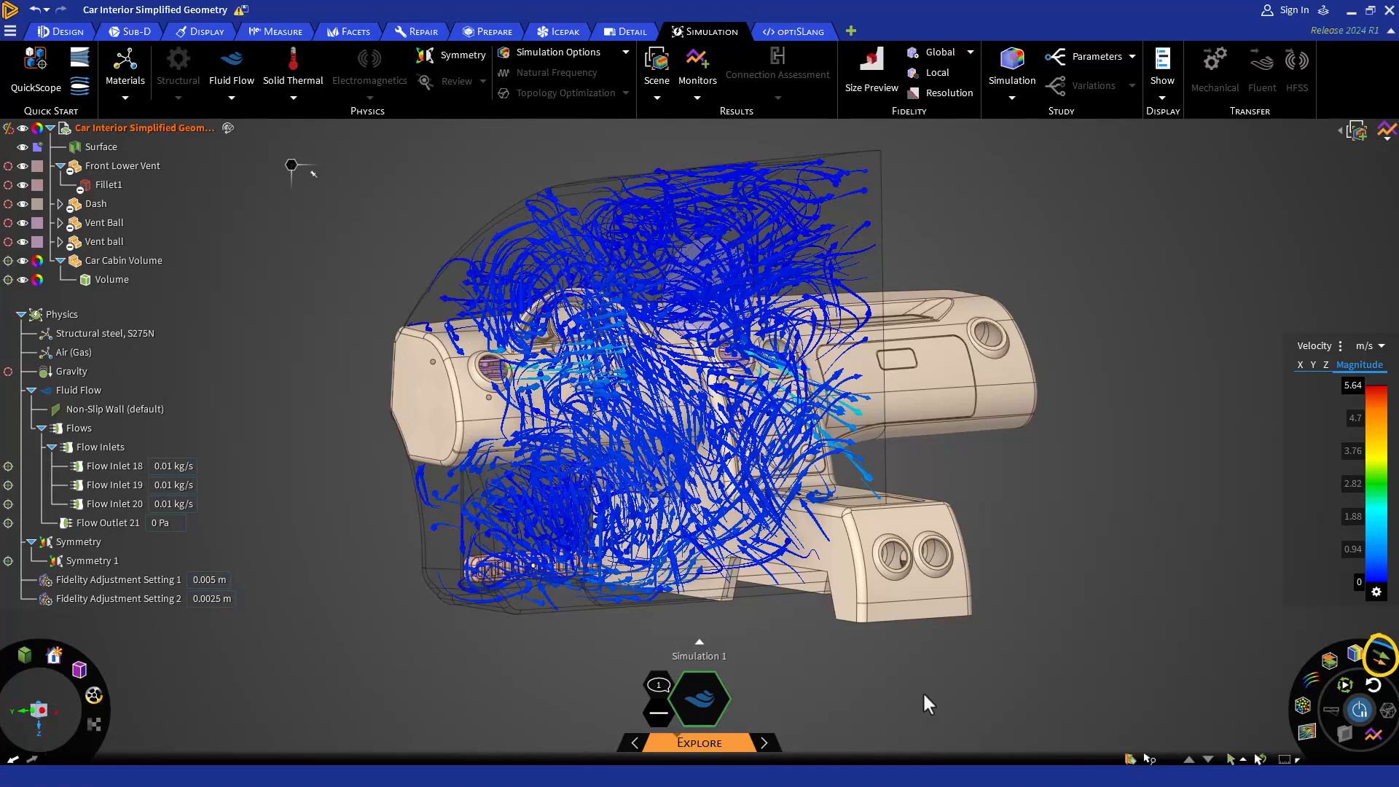
pyautogui.moveTo(1383, 658)
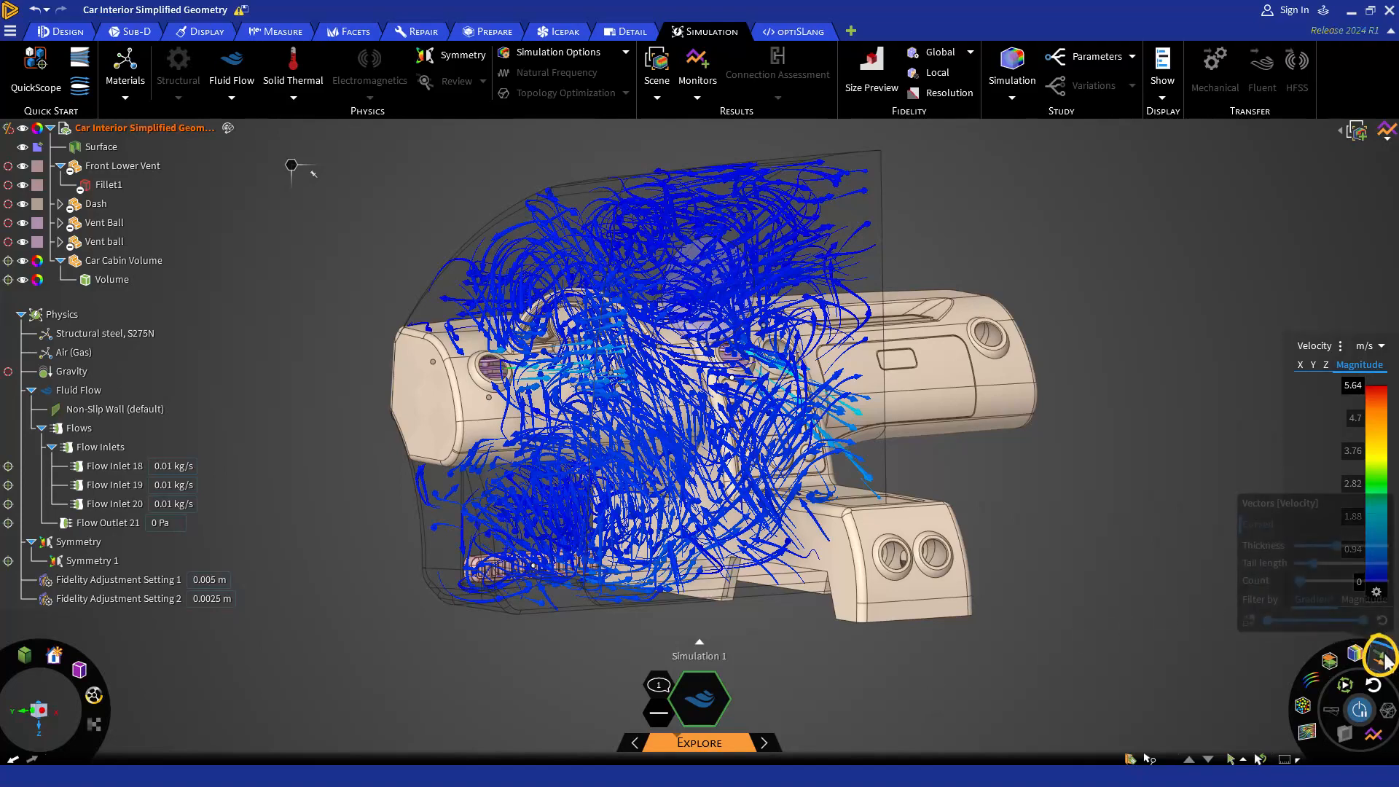
pyautogui.click(1383, 657)
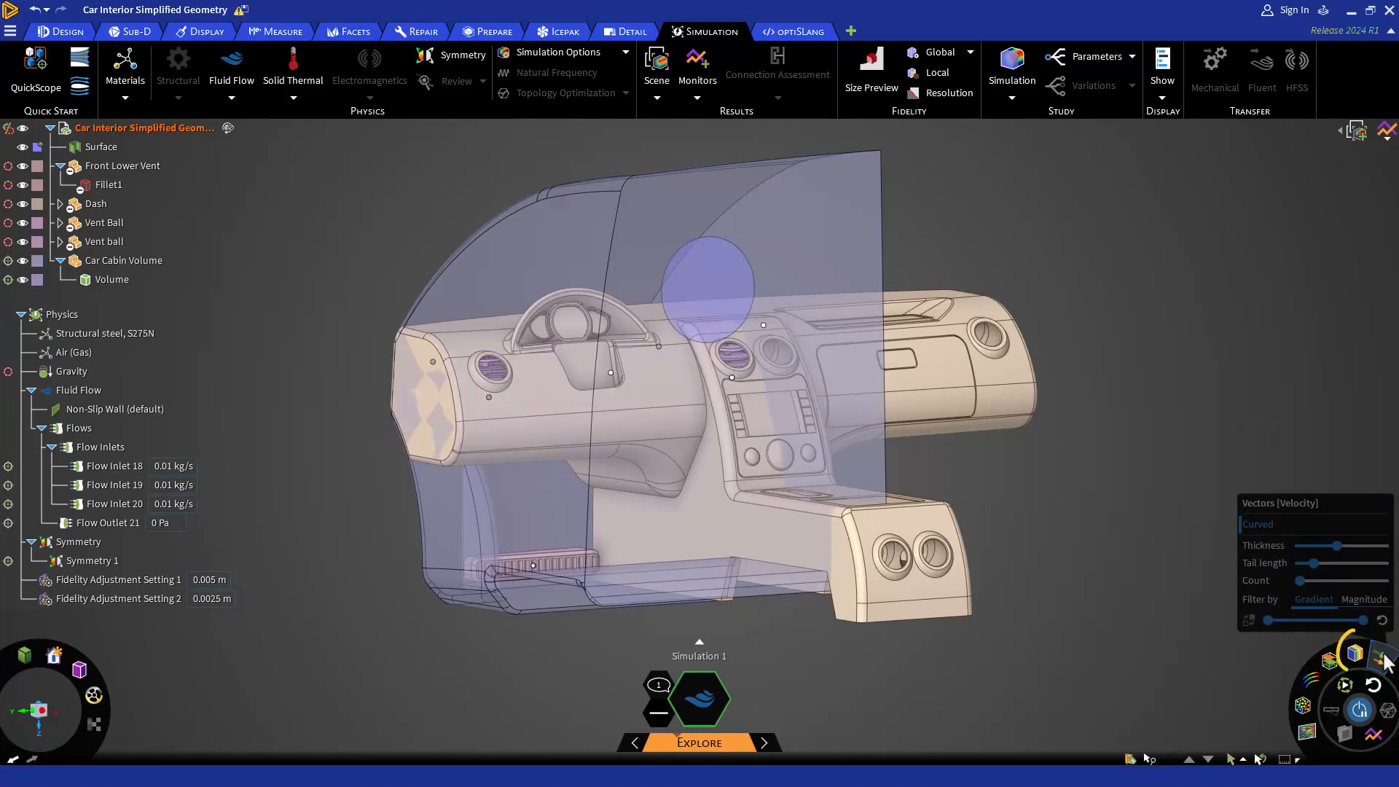
# Display the velocity contours with their location set to All Bodies.
pyautogui.click(1356, 656)
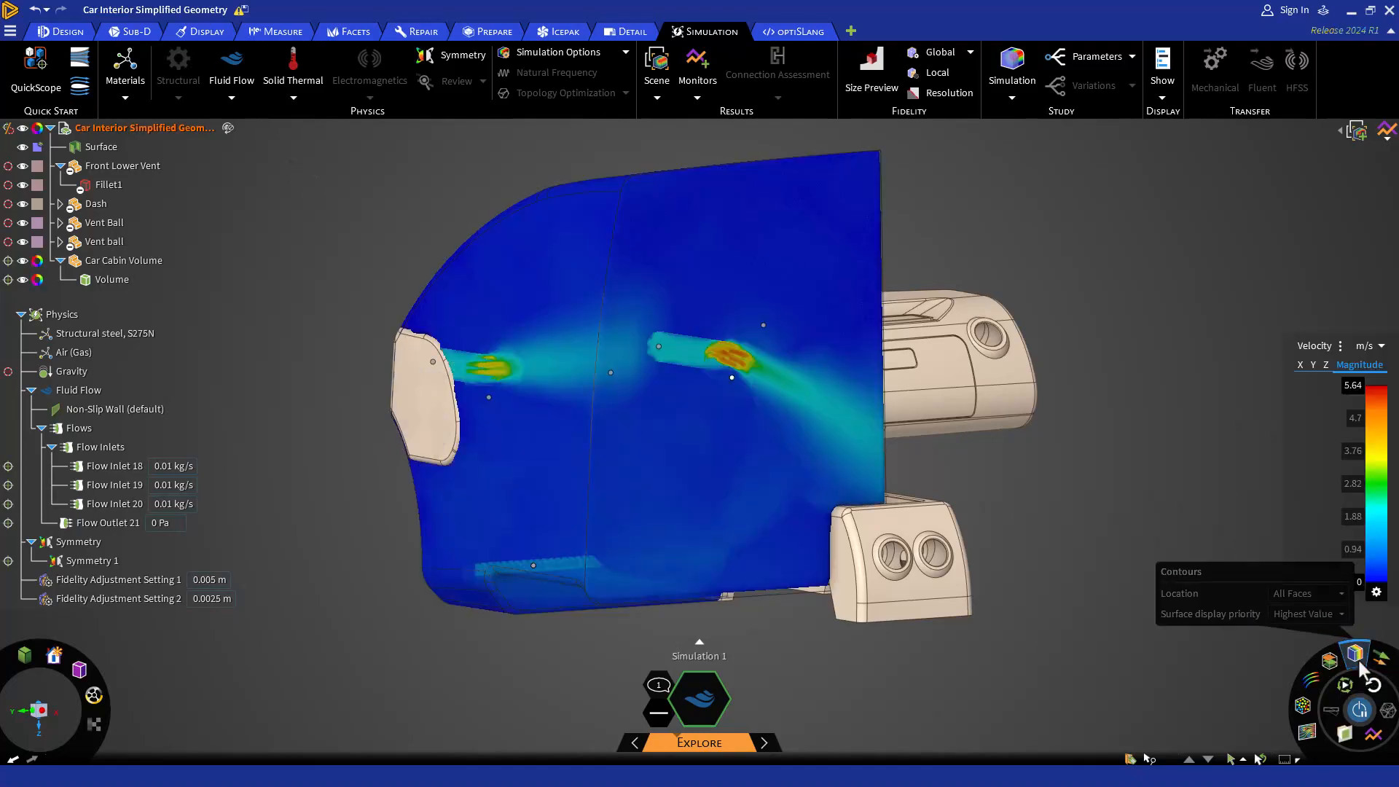
pyautogui.click(1341, 593)
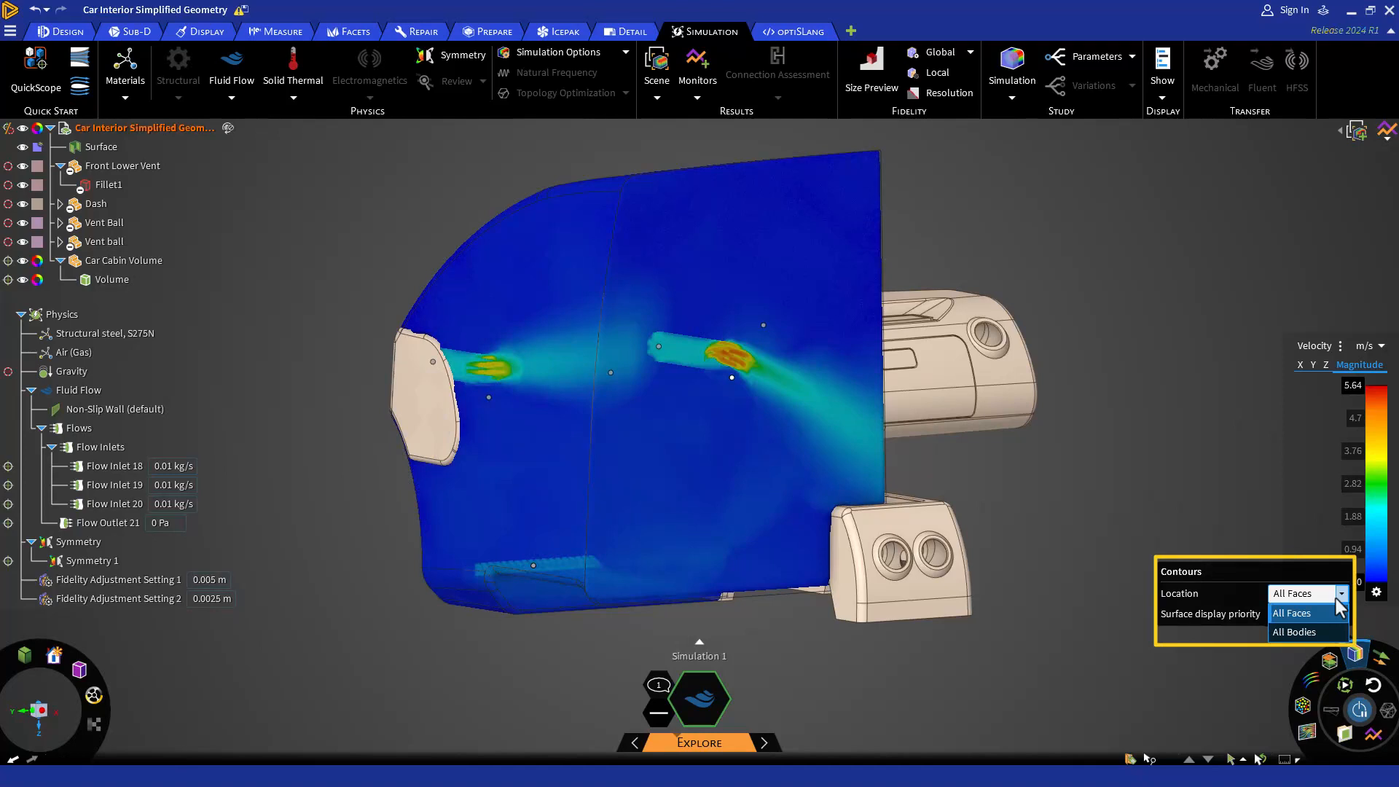
pyautogui.click(1321, 632)
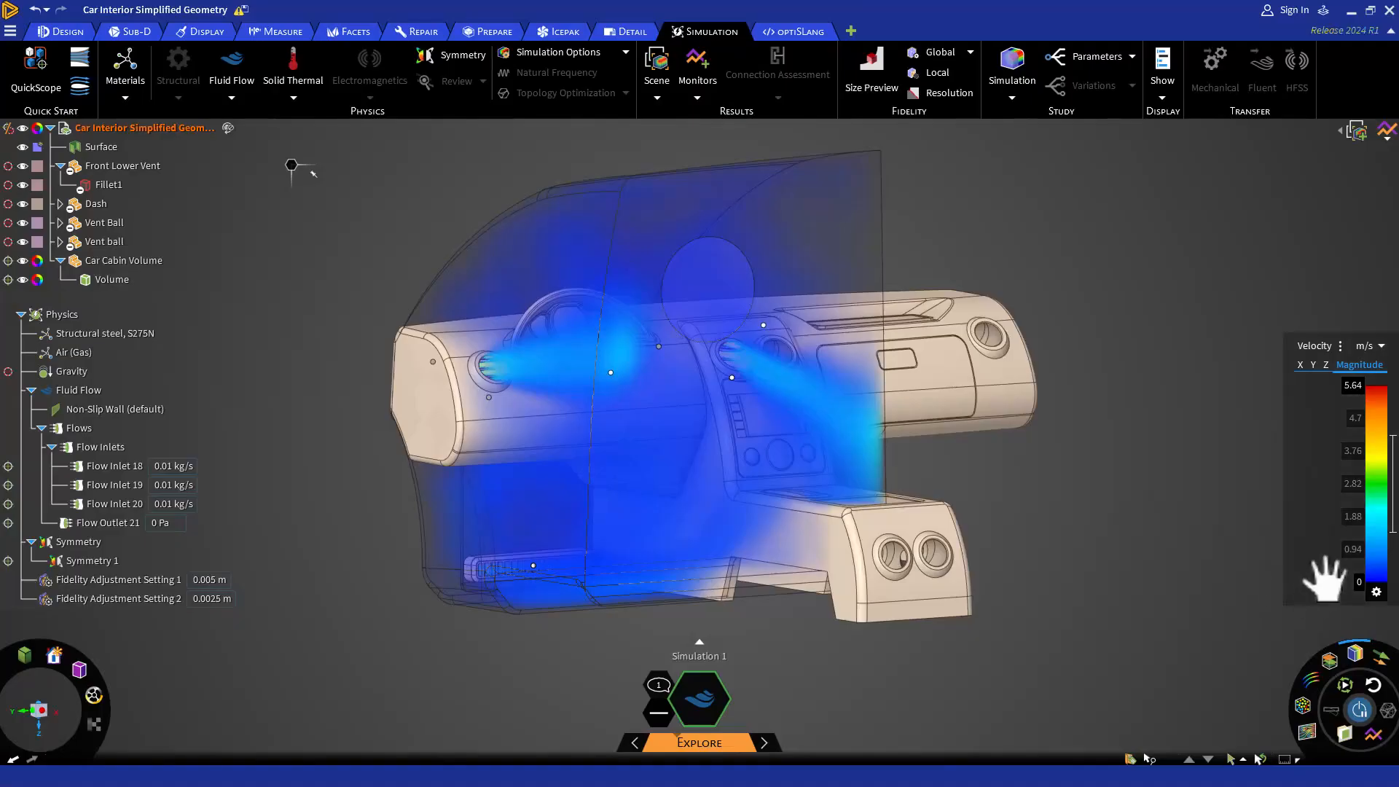
# Raise the visibility threshold on the velocity legend to isolate the faster air jets coming from the vents.
pyautogui.moveTo(1377, 472); pyautogui.dragTo(1391, 514)
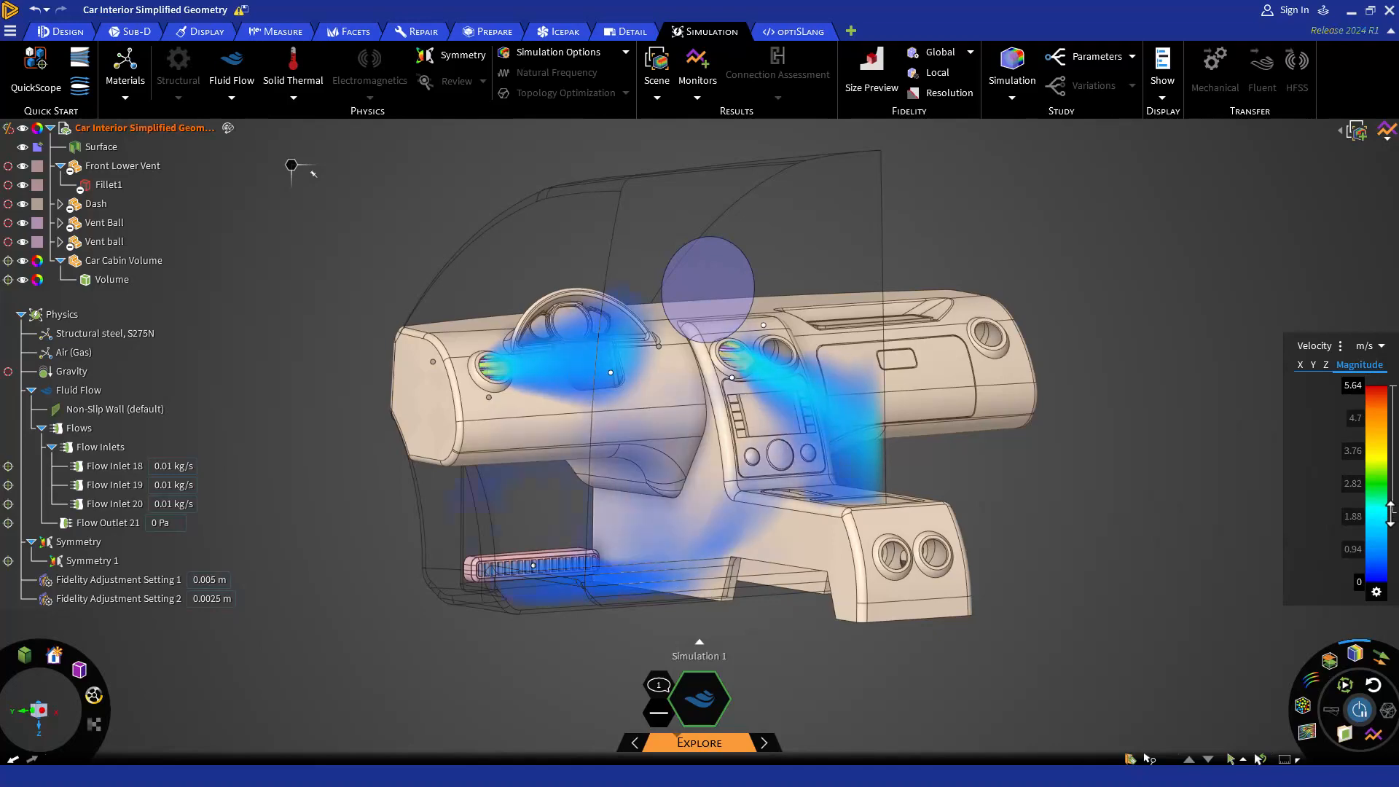
pyautogui.moveTo(890, 727); pyautogui.dragTo(929, 714, button='middle')
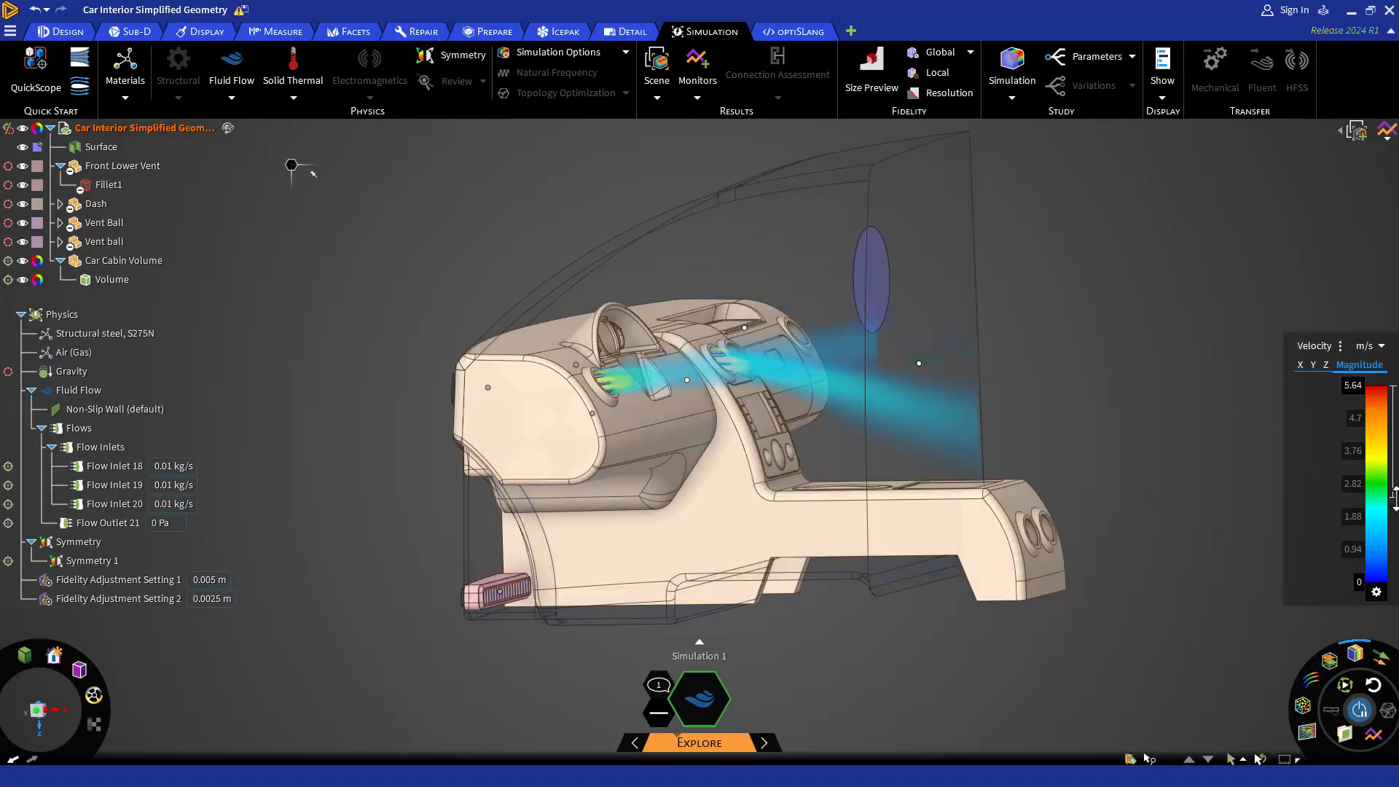
pyautogui.moveTo(1392, 503); pyautogui.dragTo(1393, 458)
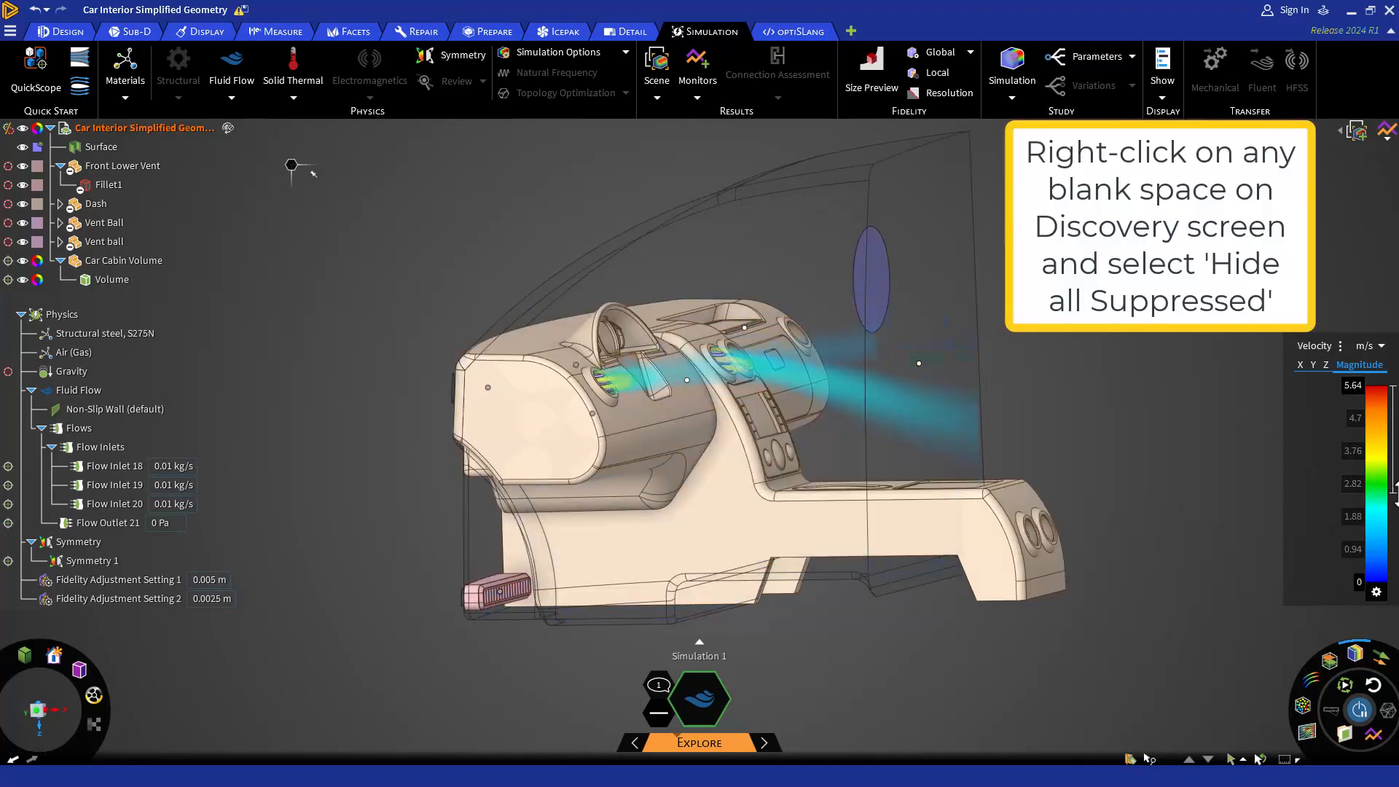
# Hide all suppressed bodies, then show both top vent balls again.
pyautogui.rightClick(1065, 410)
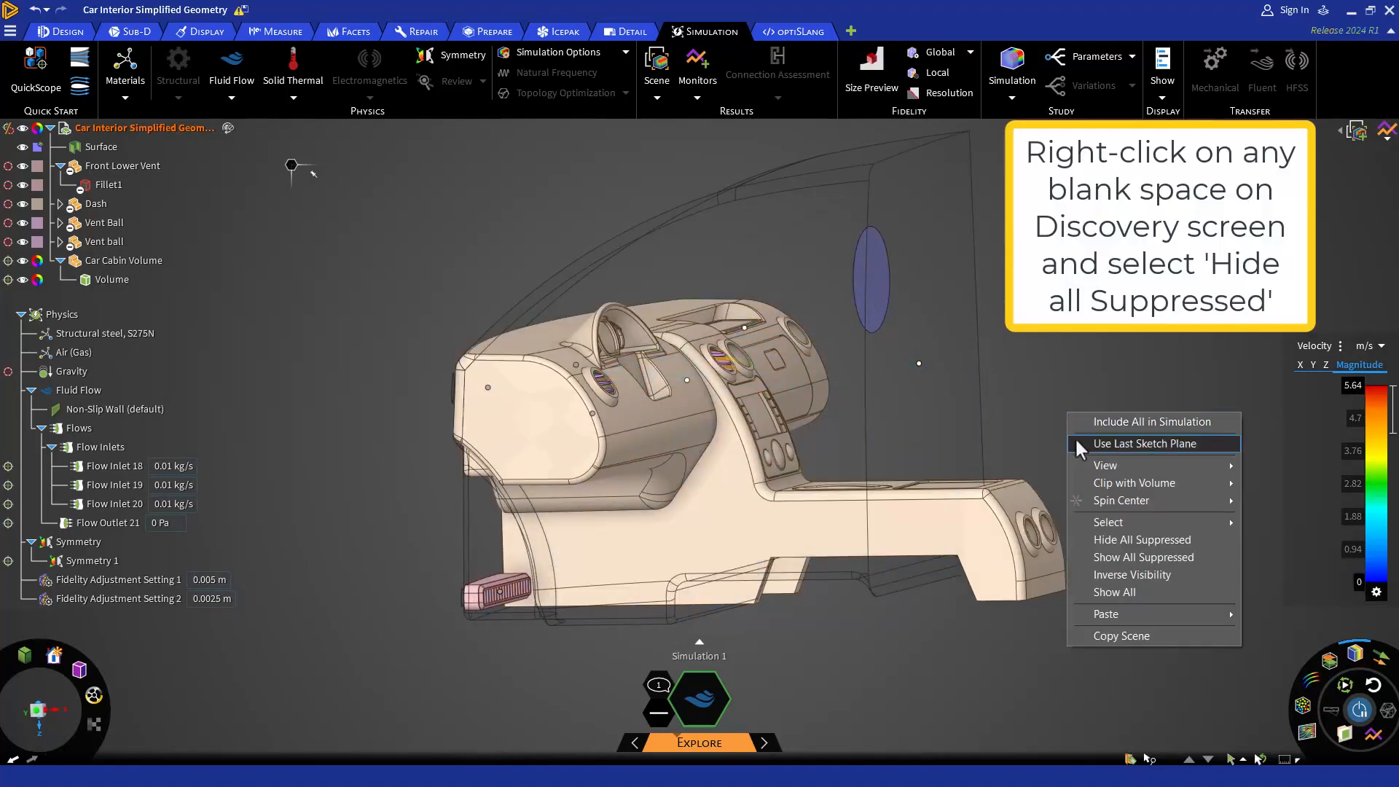
pyautogui.click(1099, 539)
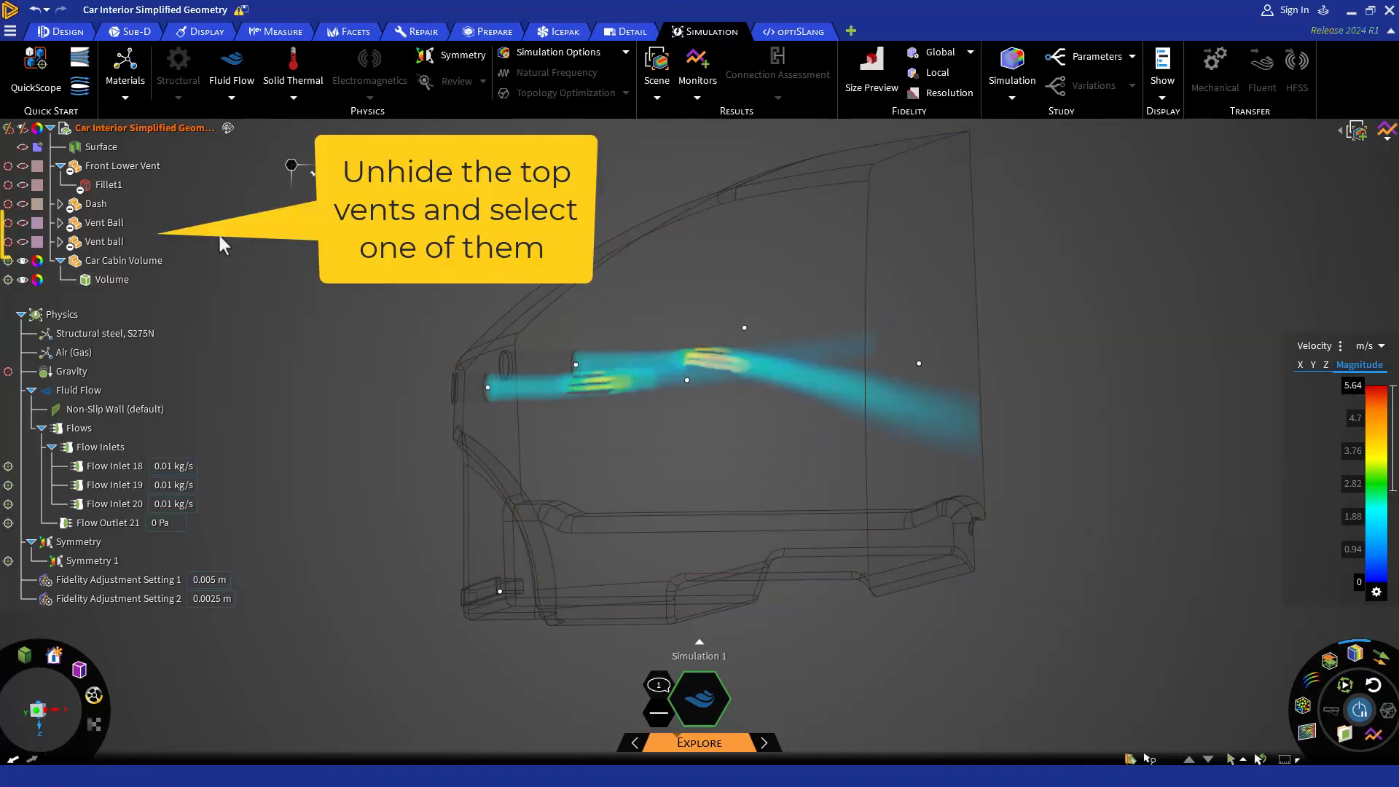
pyautogui.click(23, 222)
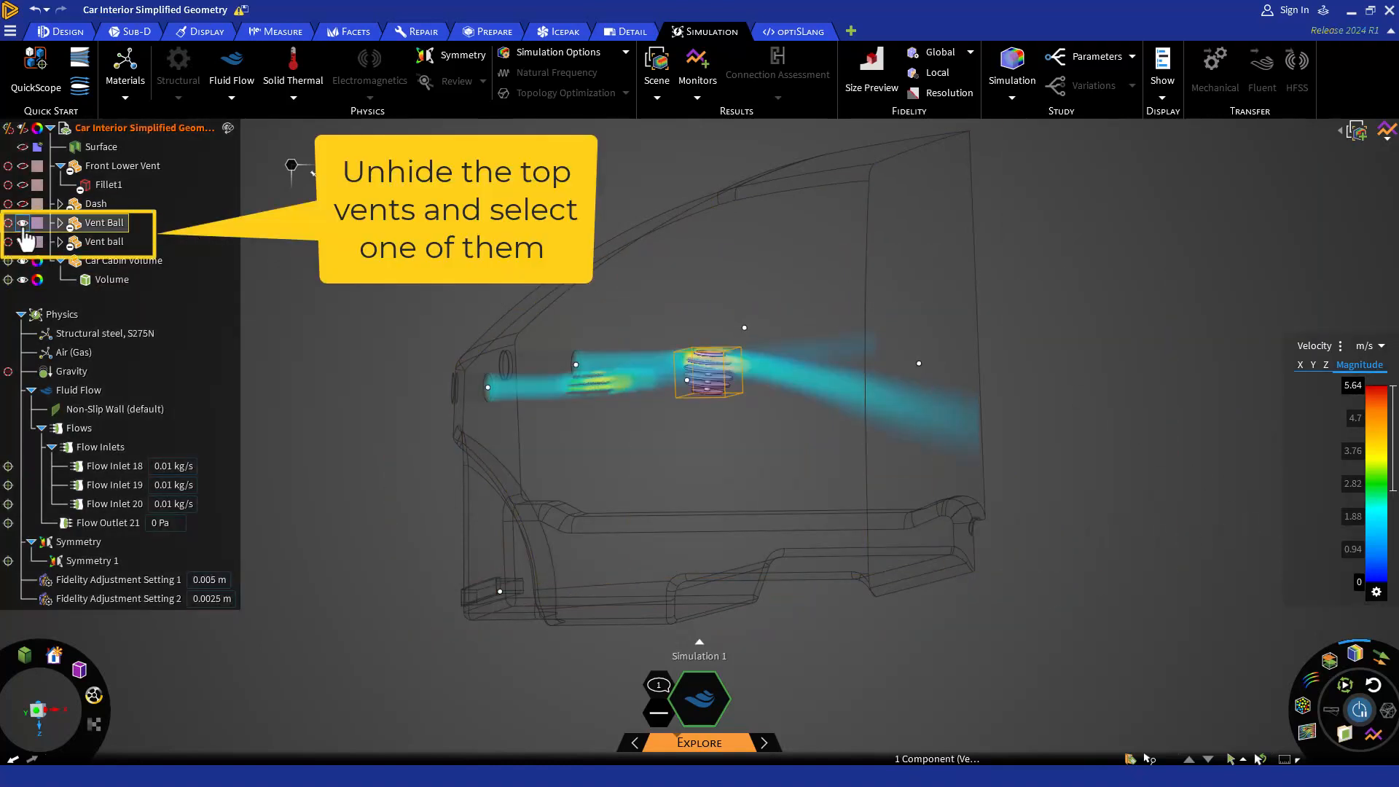
pyautogui.click(23, 241)
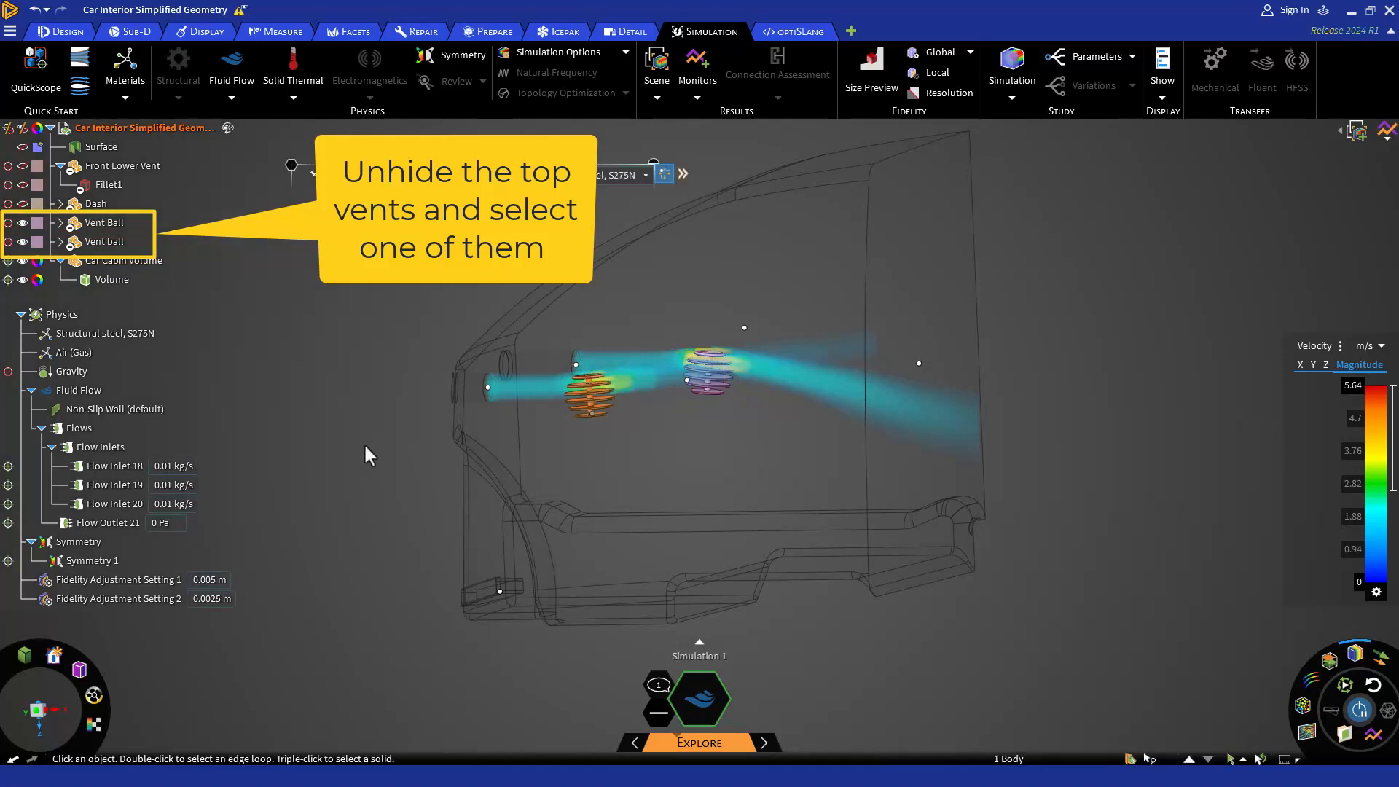
# Rotate the Fillet4 body of the second vent ball with the Move tool so its slats tilt upward toward the cabin.
pyautogui.click(60, 244)
pyautogui.click(60, 243)
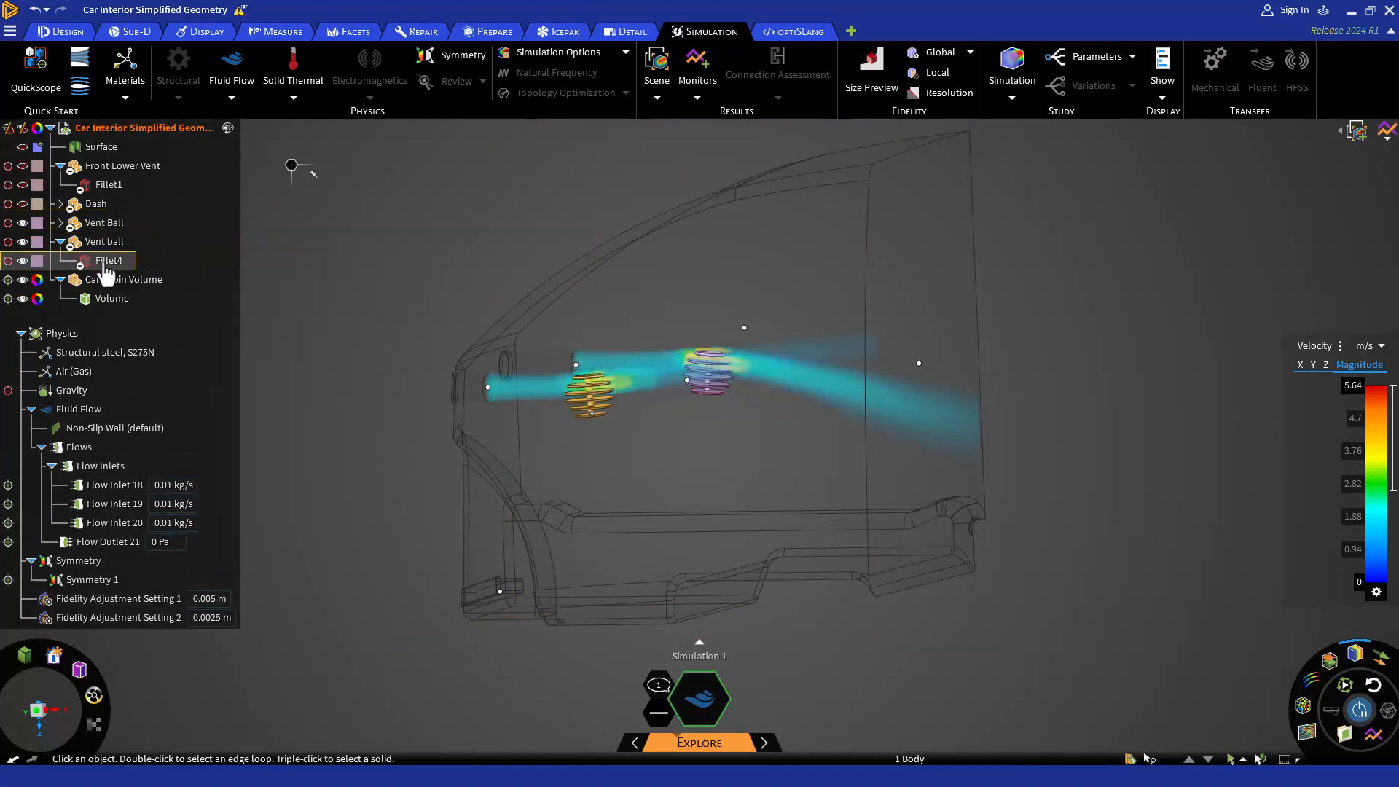
pyautogui.click(108, 261)
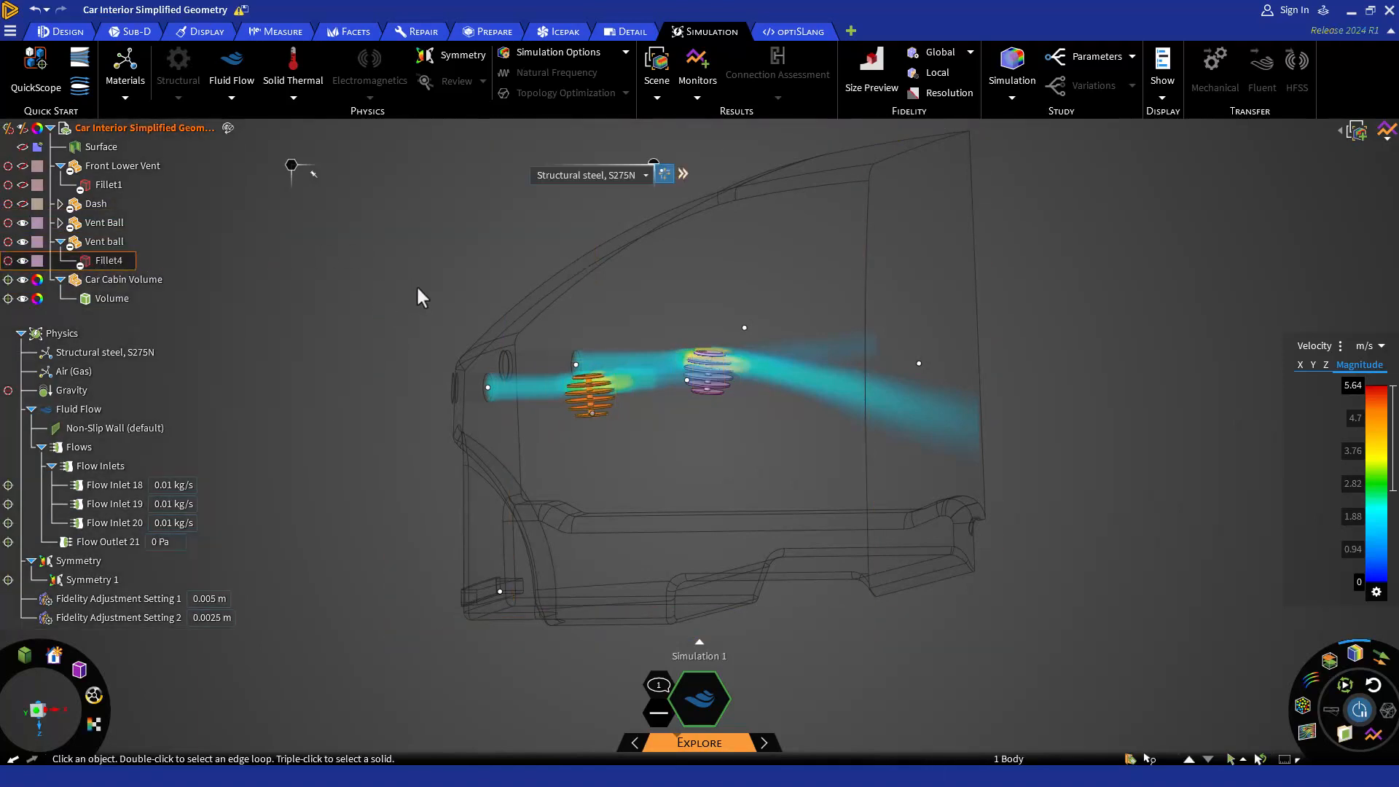
pyautogui.click(79, 35)
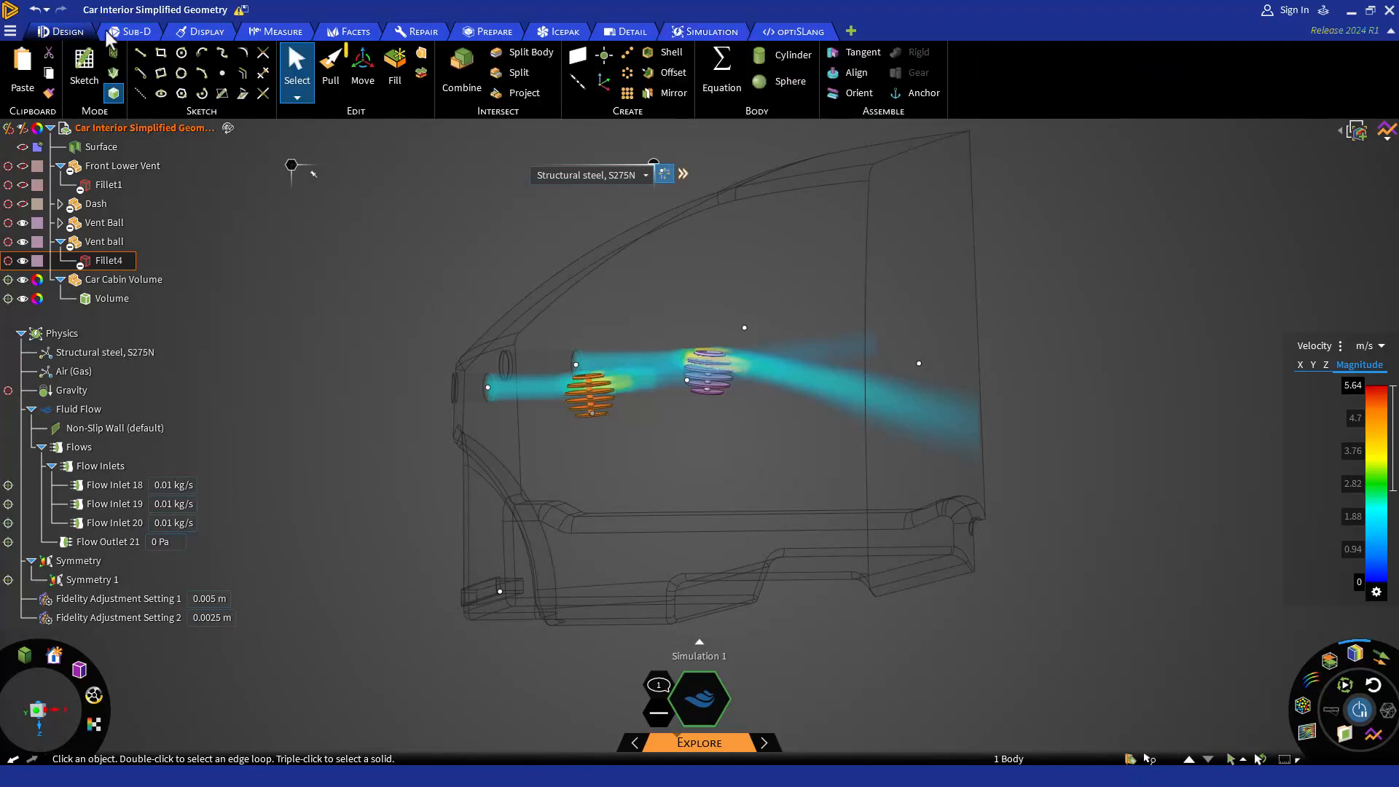
pyautogui.click(367, 100)
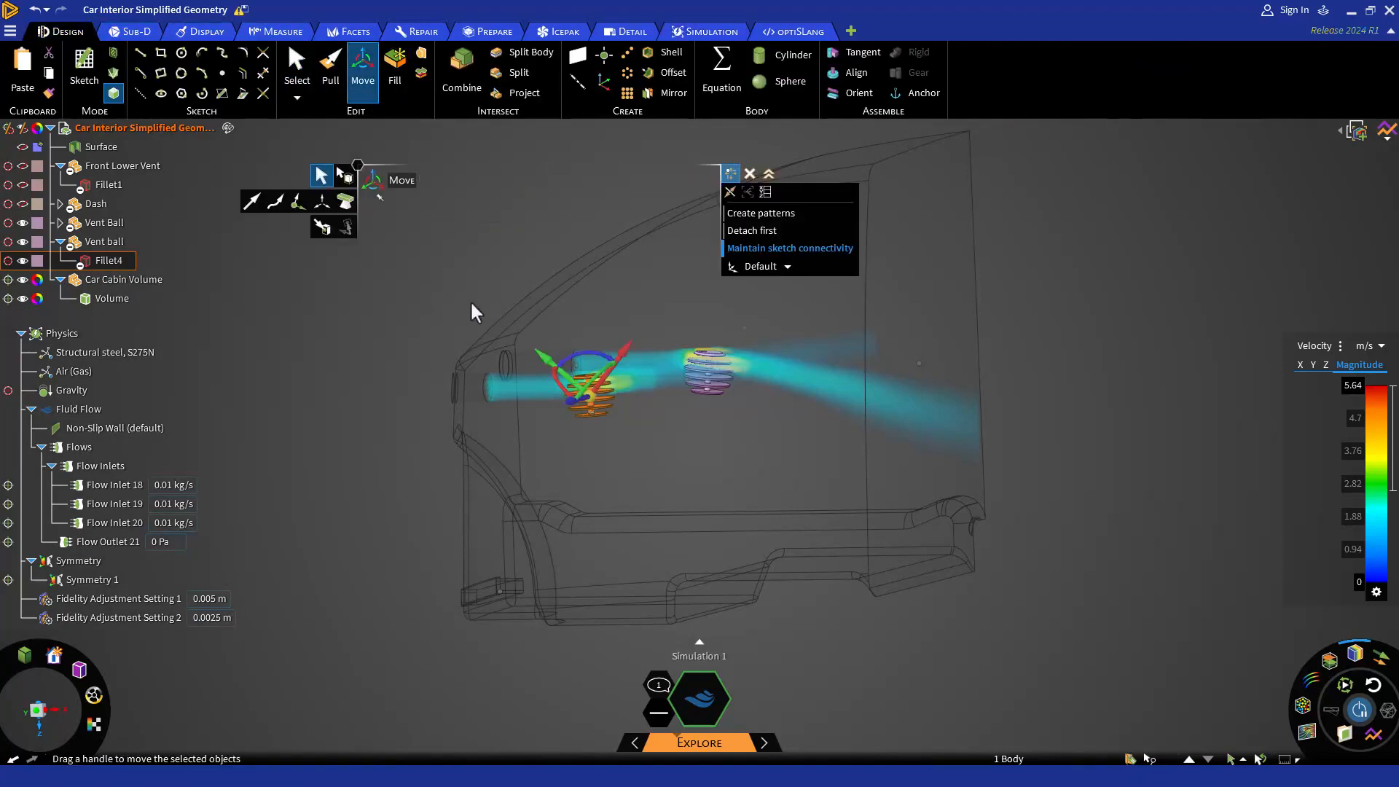
pyautogui.scroll(3, 602, 374)
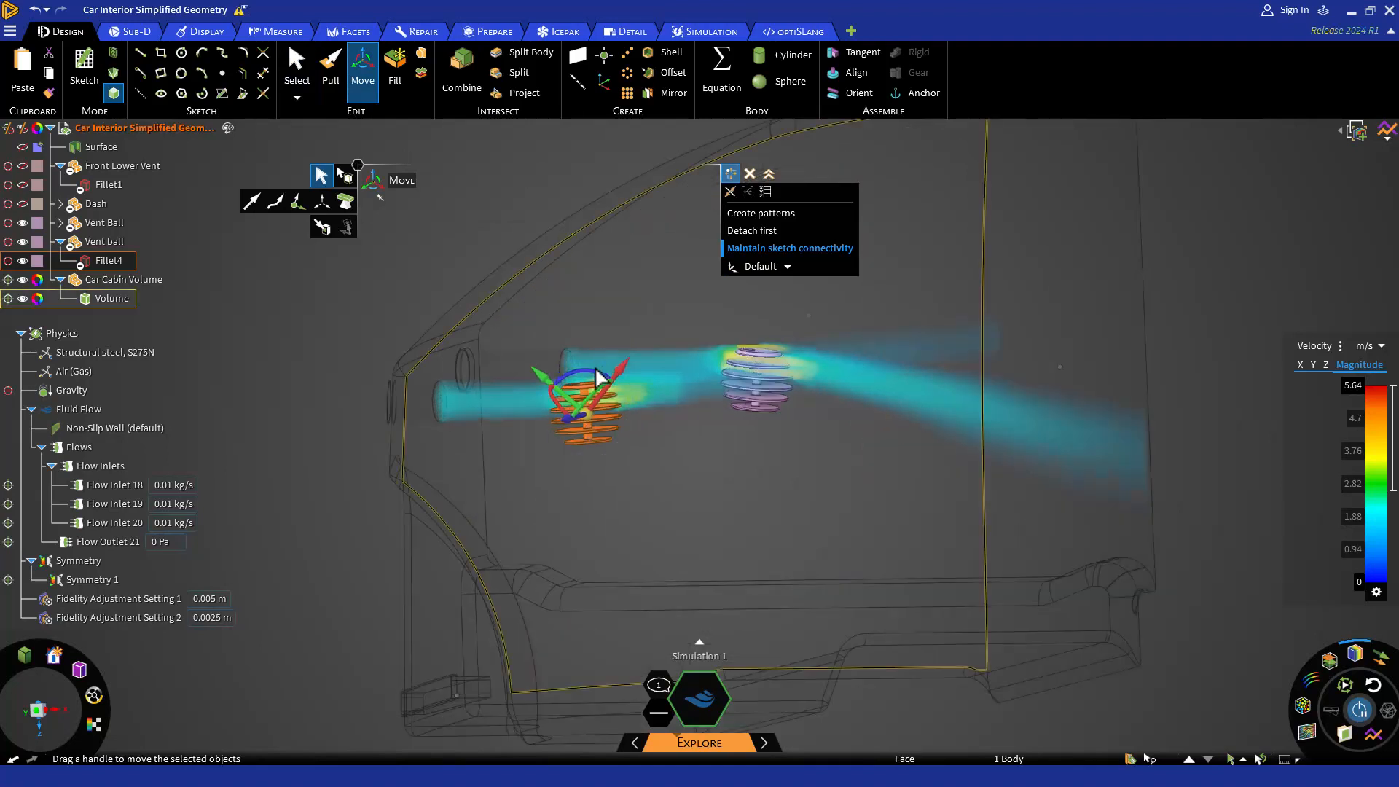
pyautogui.moveTo(594, 380); pyautogui.dragTo(577, 379)
pyautogui.moveTo(575, 377); pyautogui.dragTo(581, 380)
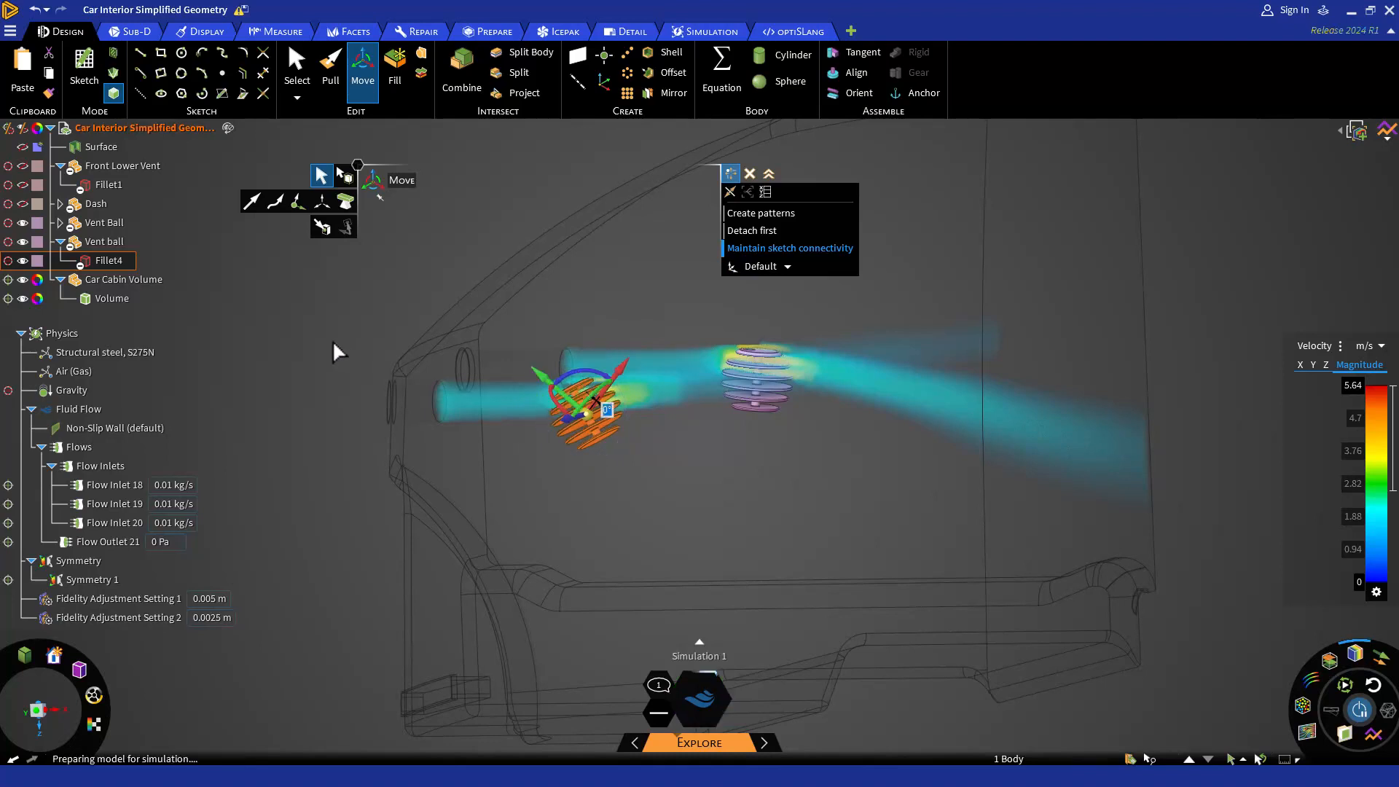
pyautogui.click(328, 339)
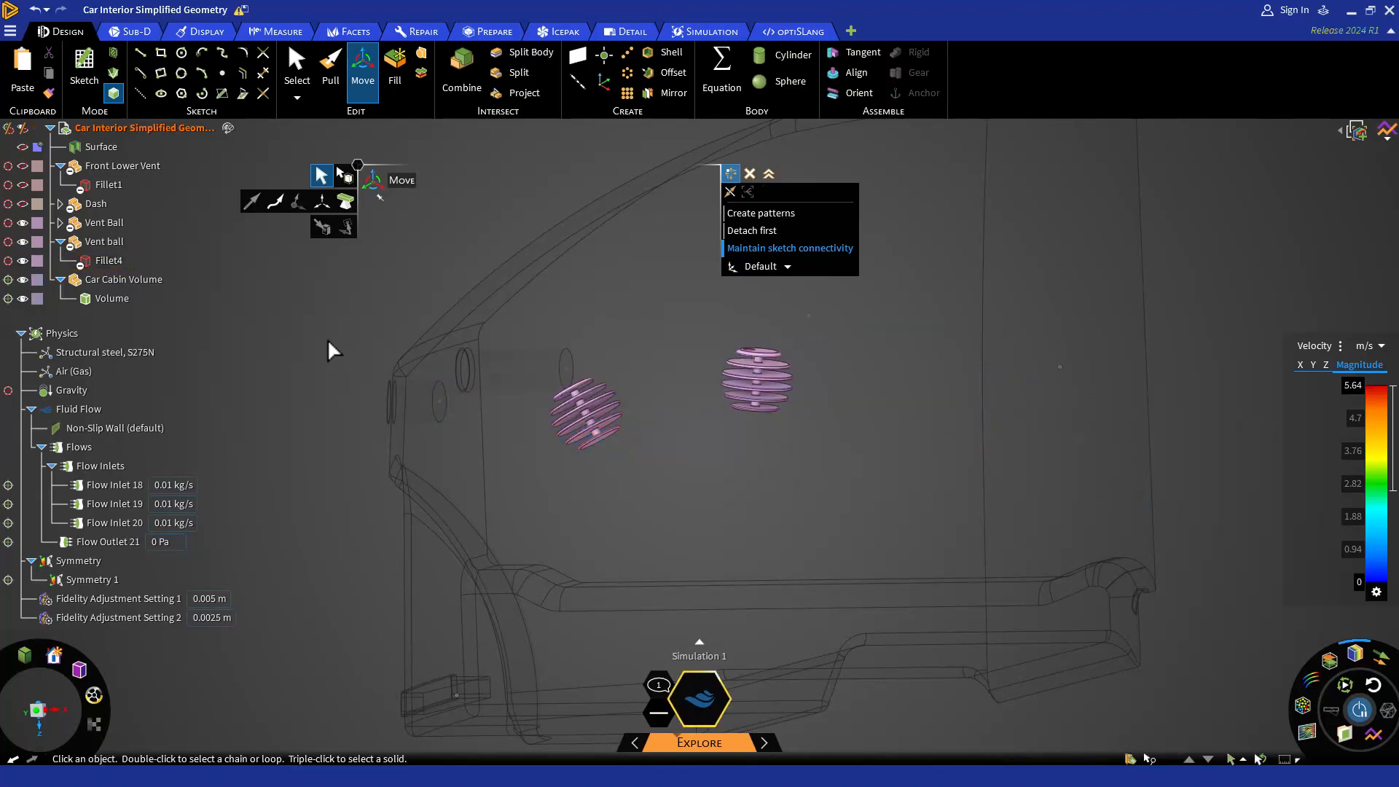
pyautogui.press('Escape')
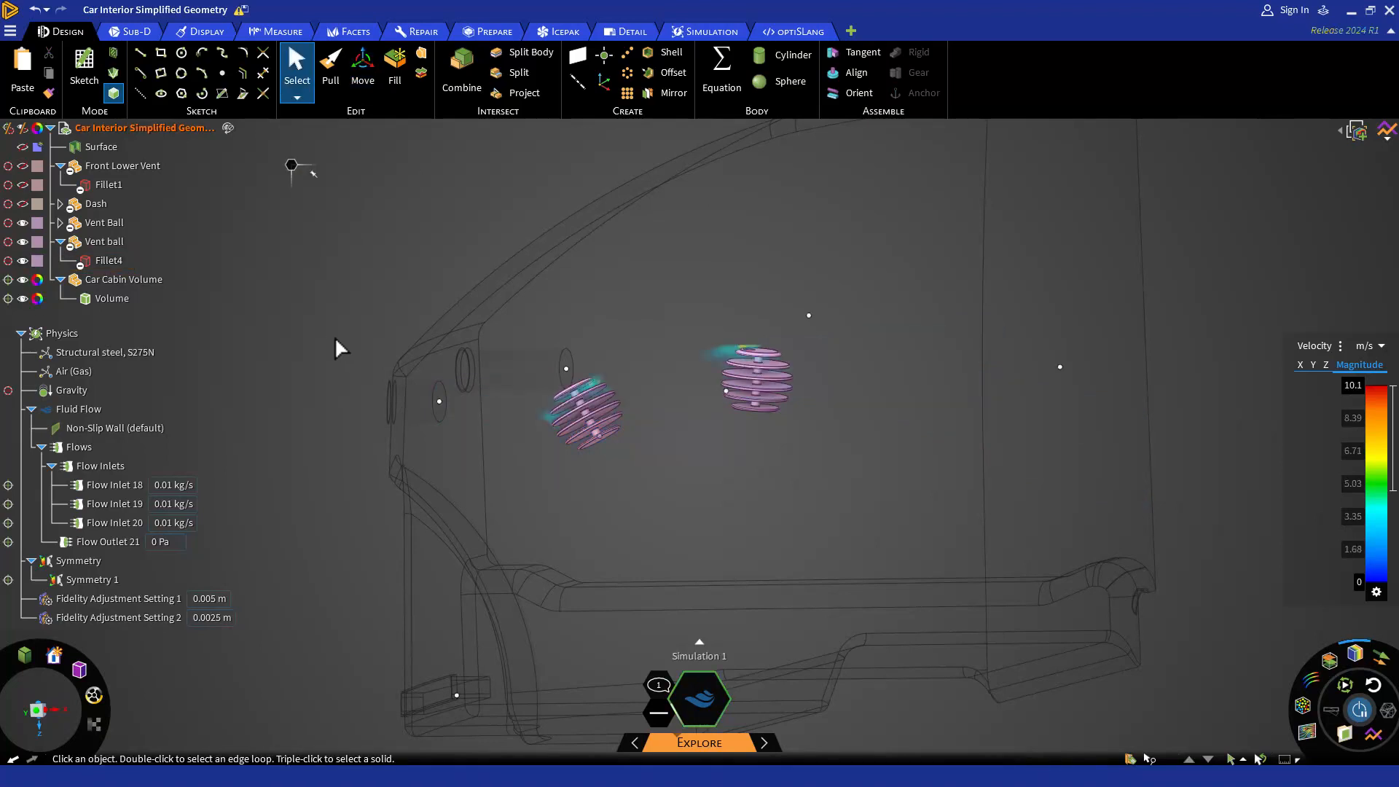
# Lower the visibility threshold on the velocity legend to include the slower airflow around the tilted vent.
pyautogui.moveTo(366, 356); pyautogui.dragTo(386, 354, button='middle')
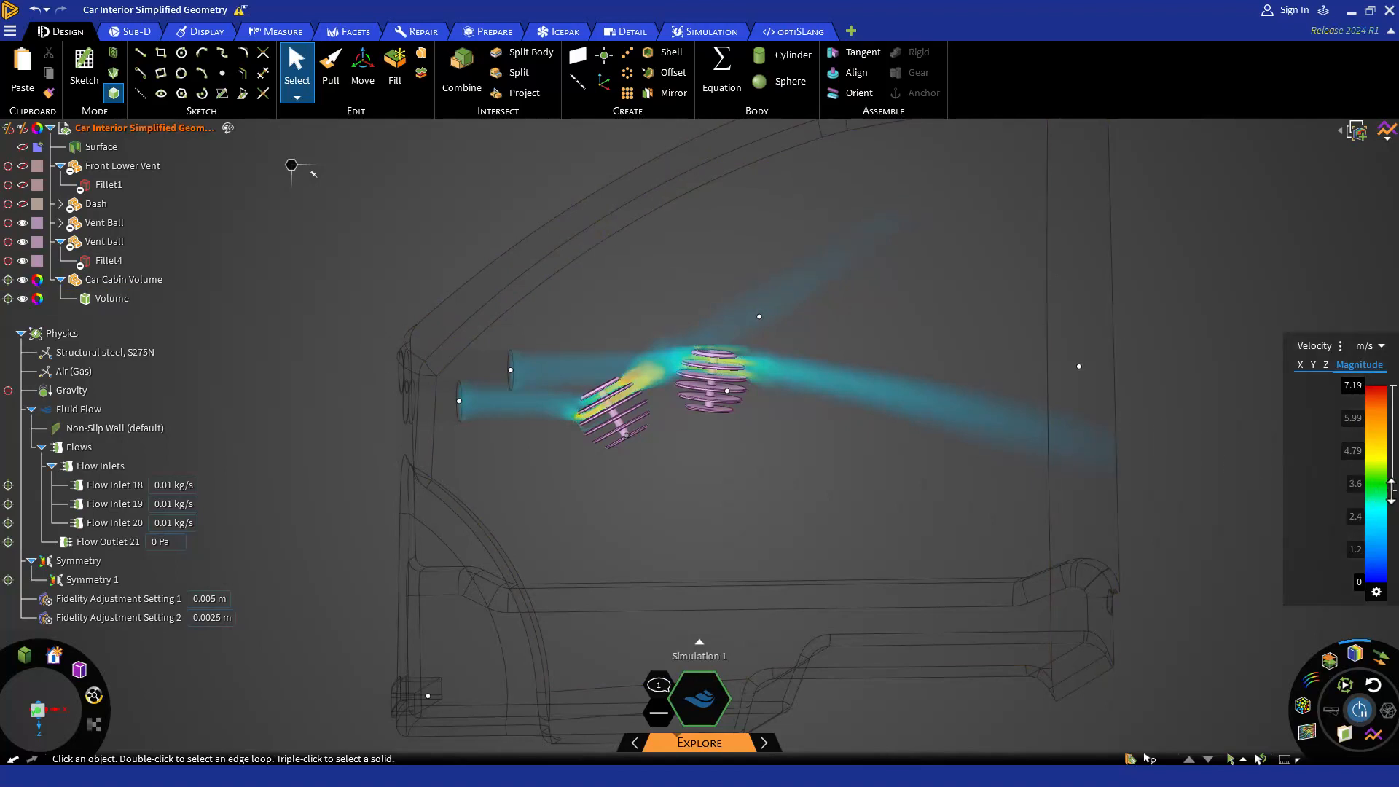
pyautogui.moveTo(1394, 494); pyautogui.dragTo(1395, 513)
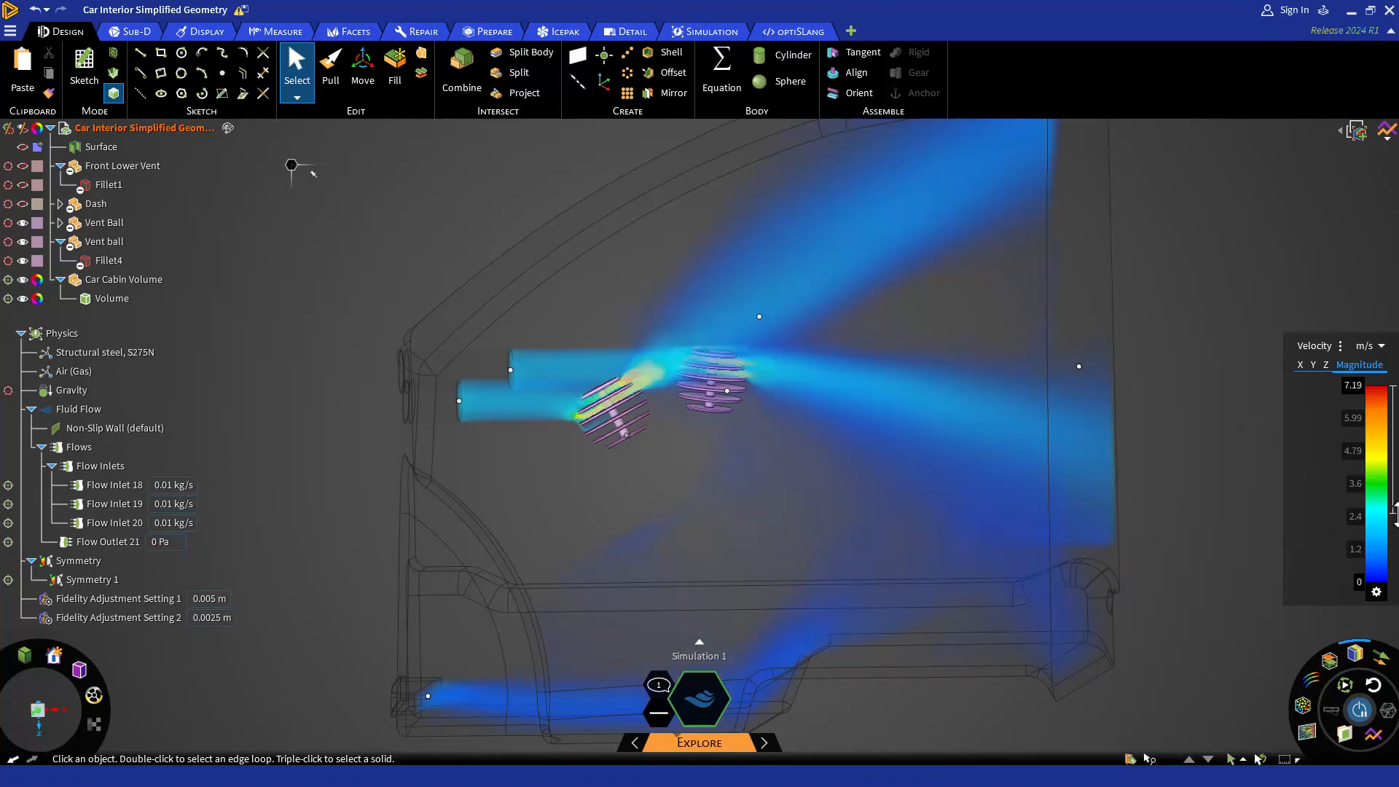